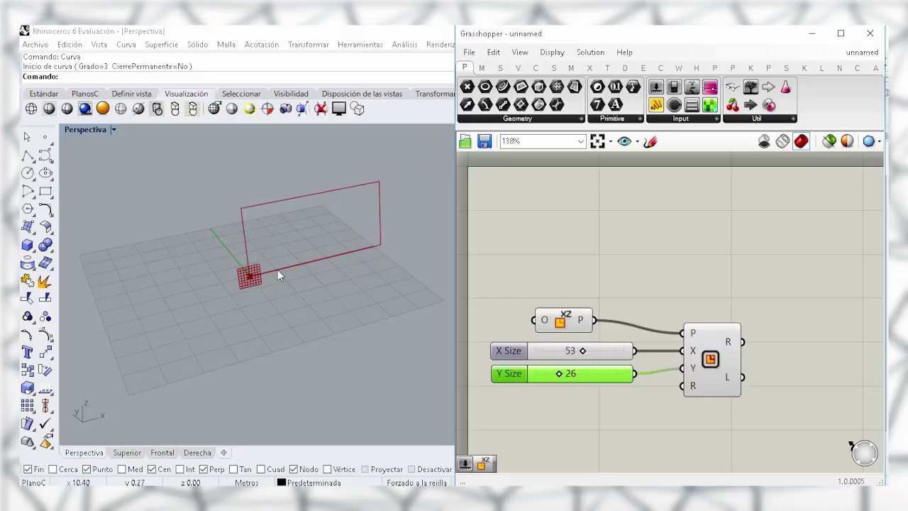
Add a Boundary Surfaces component and feed the rectangle's R output into its edges input.
scroll(277, 256, up, 6)
right_drag(241, 285, 286, 290)
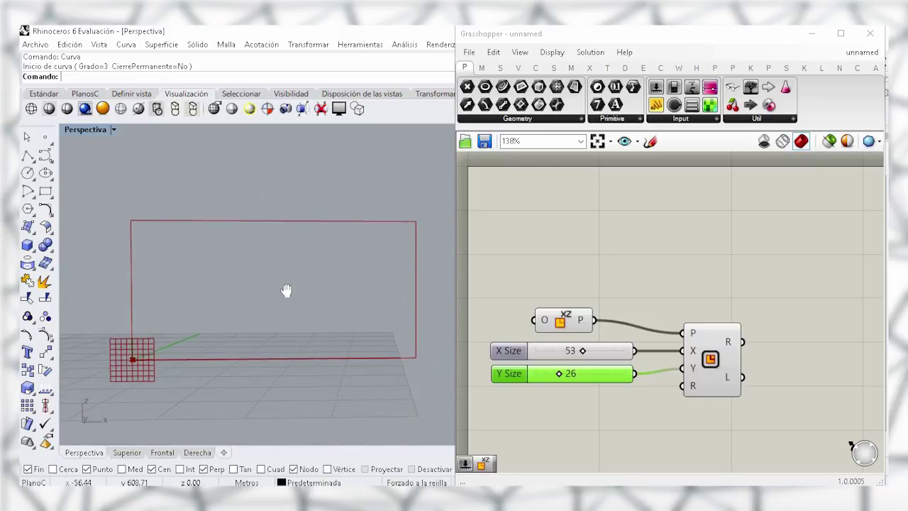
click(686, 276)
click(710, 360)
click(715, 281)
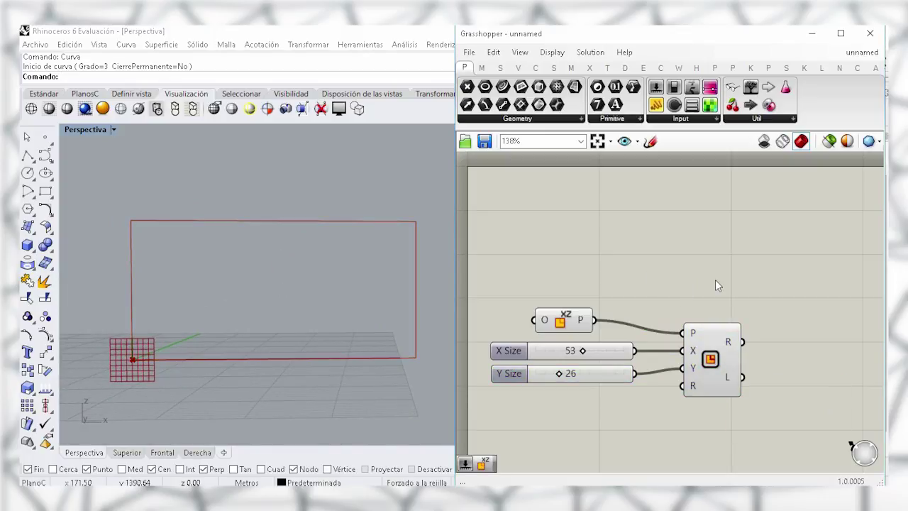
double_click(715, 281)
text(bound)
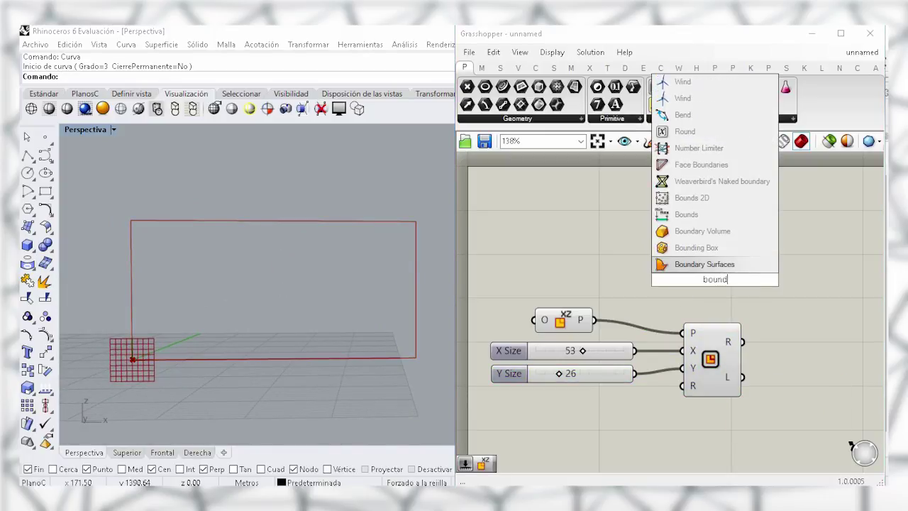
click(704, 263)
drag(712, 283, 780, 339)
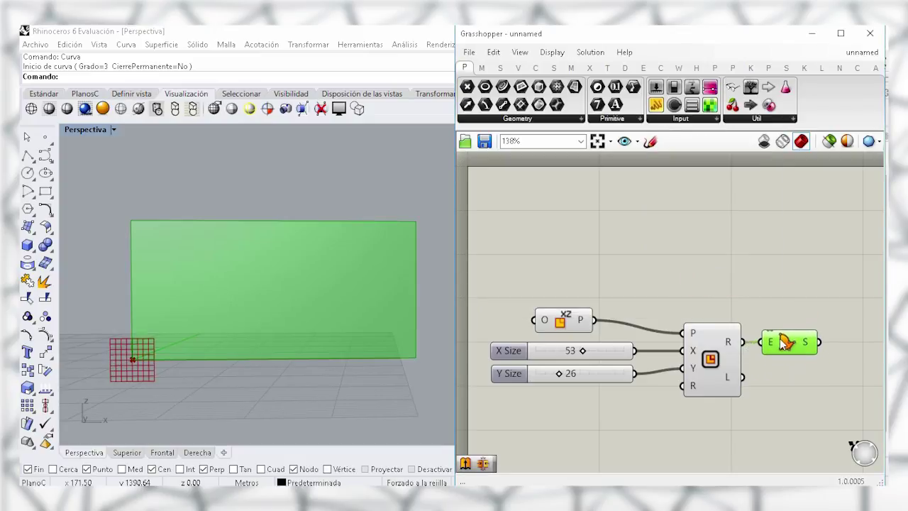
Add a Divide Surface component after Boundary Surfaces and connect the boundary surface to its S input.
click(766, 301)
right_drag(768, 300, 675, 241)
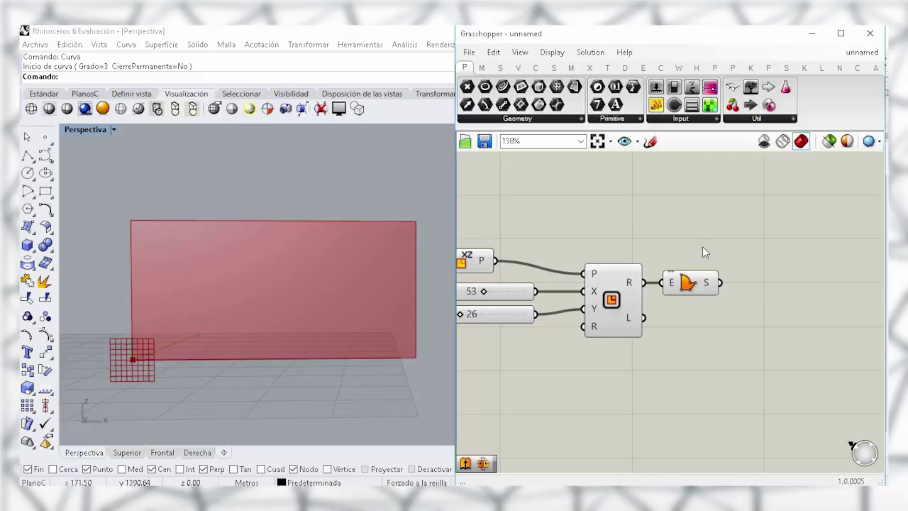
double_click(702, 247)
text(divi)
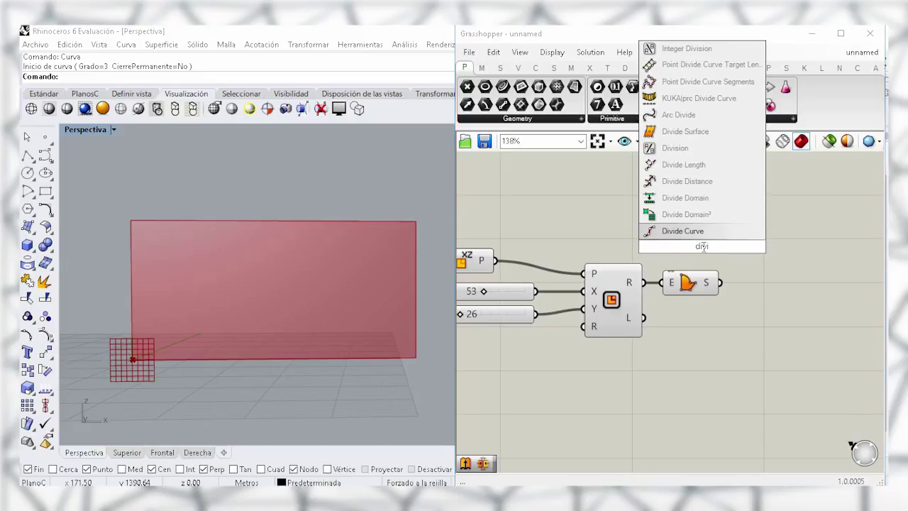
click(685, 131)
drag(693, 253, 765, 308)
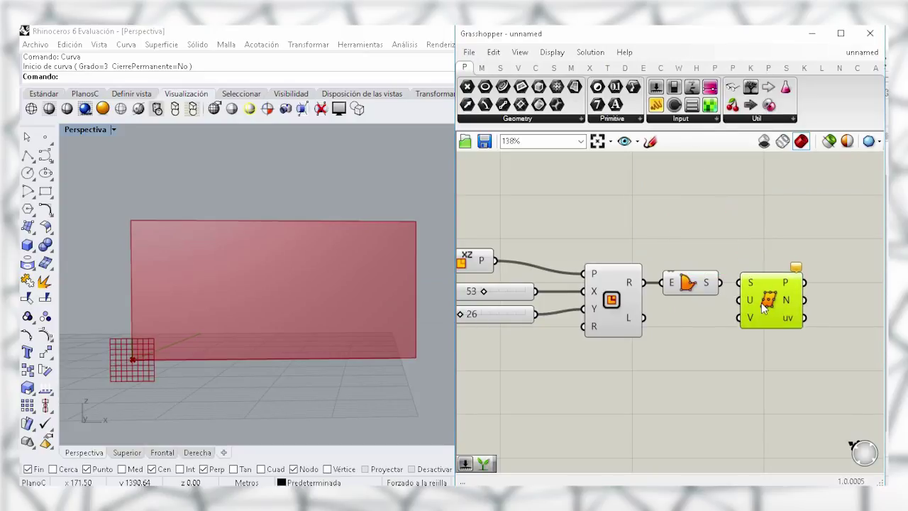
drag(722, 284, 785, 290)
Add a number slider set to 11 and connect it to both the U and V inputs of Divide Surface.
click(686, 333)
double_click(687, 334)
text(11)
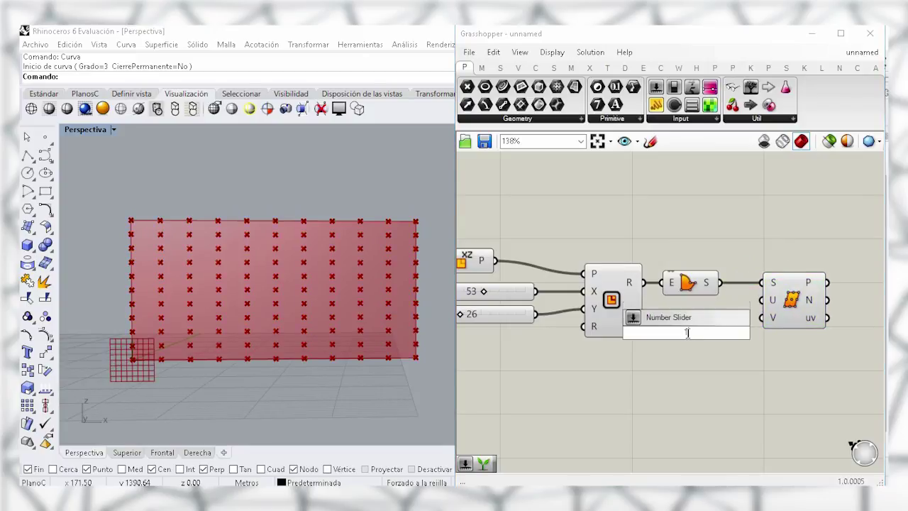
key(Return)
drag(707, 331, 673, 351)
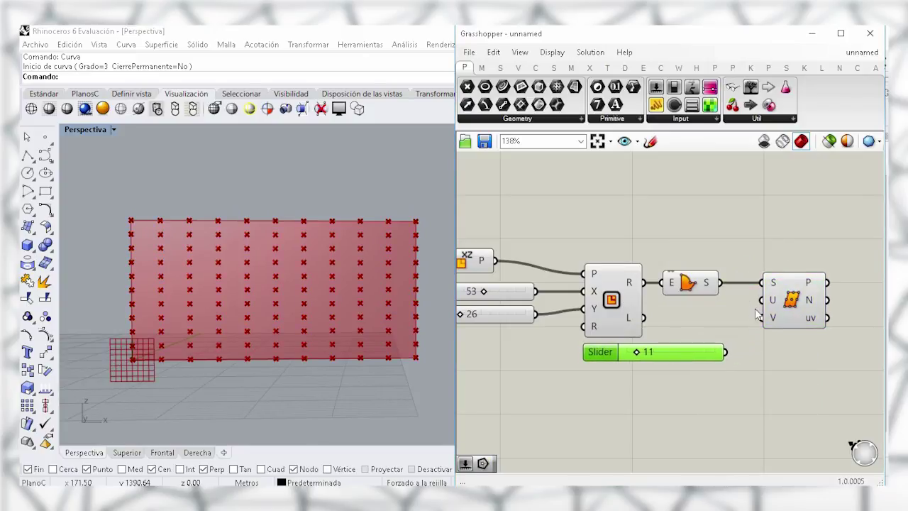
mouse_move(735, 340)
mouse_down()
mouse_move(725, 351)
mouse_move(745, 349)
mouse_up()
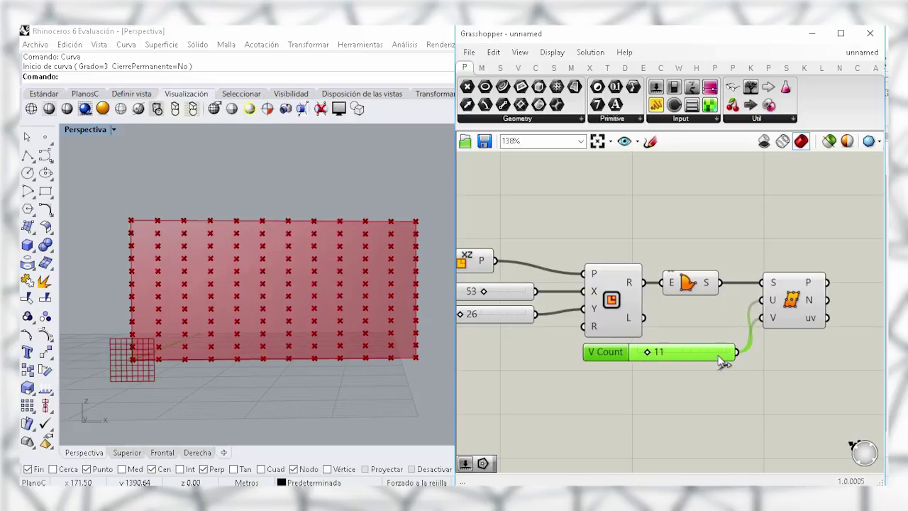
click(726, 386)
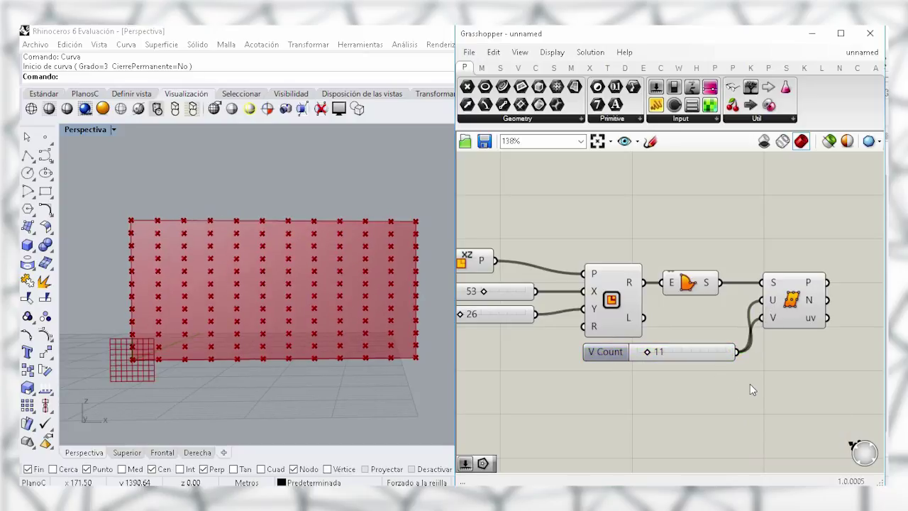
Add a Populate 3D component below Divide Surface and feed the boundary surface into its region input.
double_click(751, 385)
text(pop)
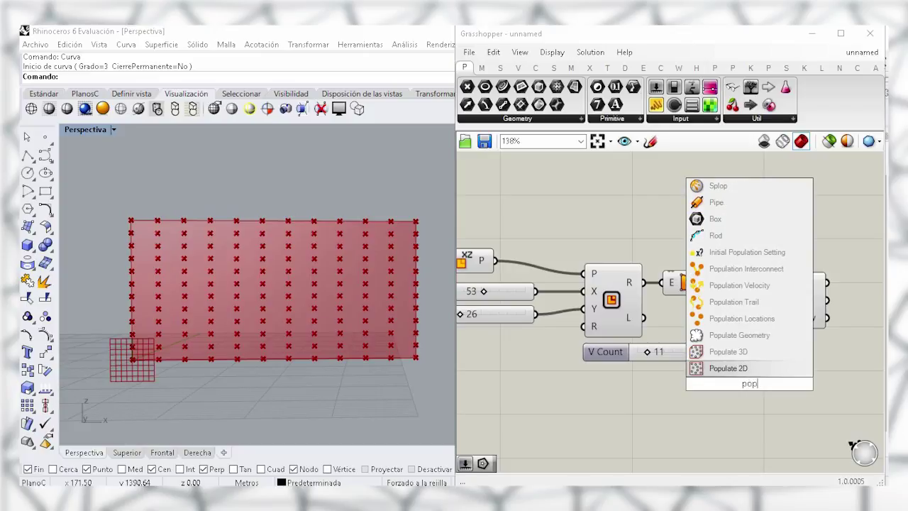
click(752, 366)
drag(751, 384, 789, 395)
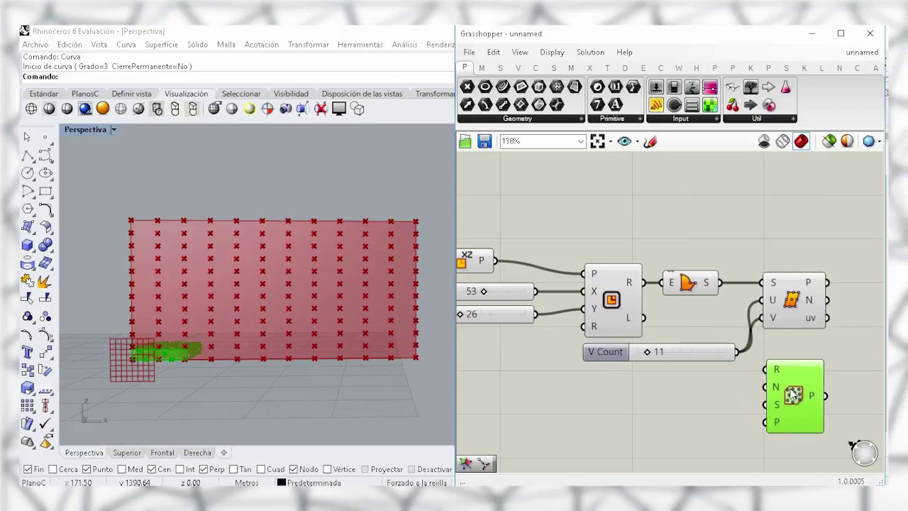
click(696, 402)
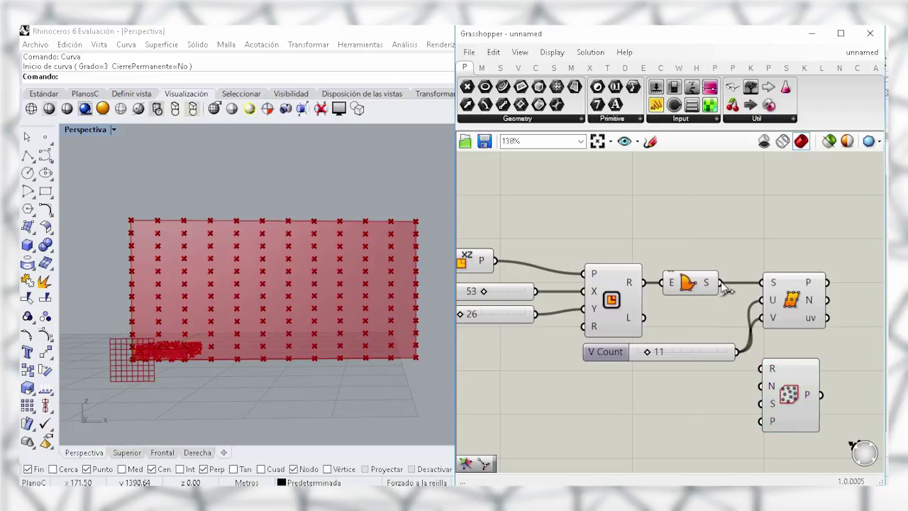
drag(721, 283, 762, 368)
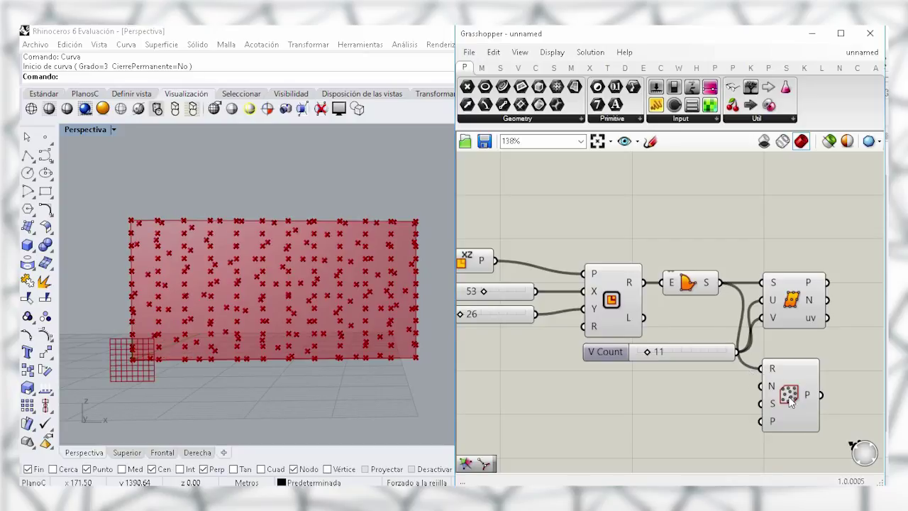
click(790, 400)
drag(787, 391, 795, 391)
click(722, 412)
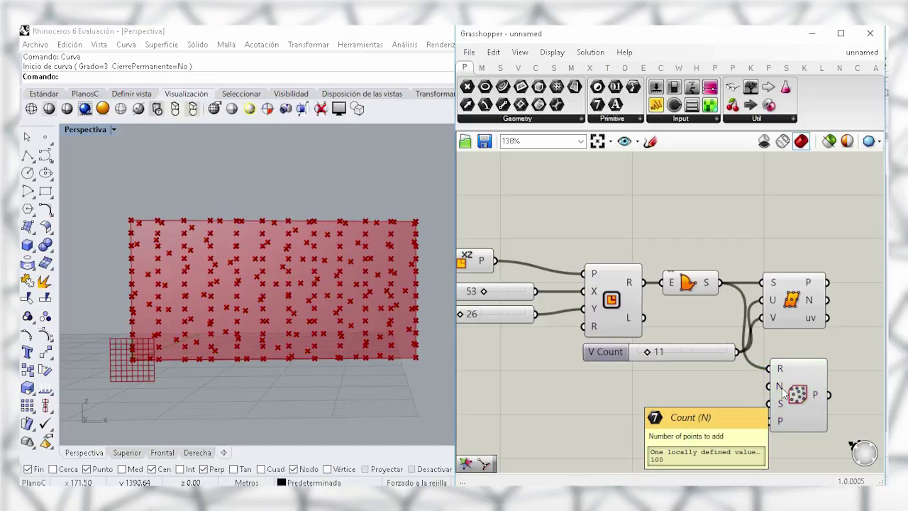
Add a number slider set to 6 and connect it to the populate component's N count input.
double_click(632, 403)
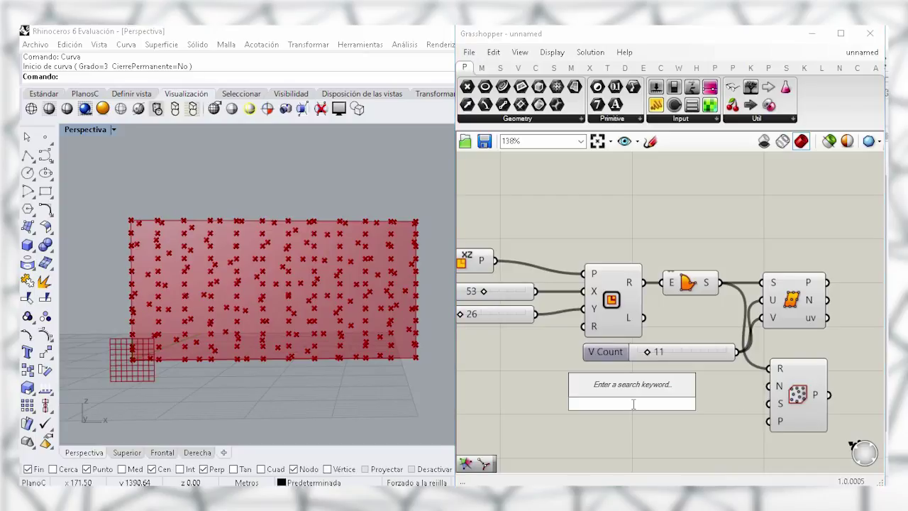
text(6)
key(Return)
mouse_move(624, 404)
mouse_down()
mouse_move(651, 400)
mouse_move(641, 398)
mouse_up()
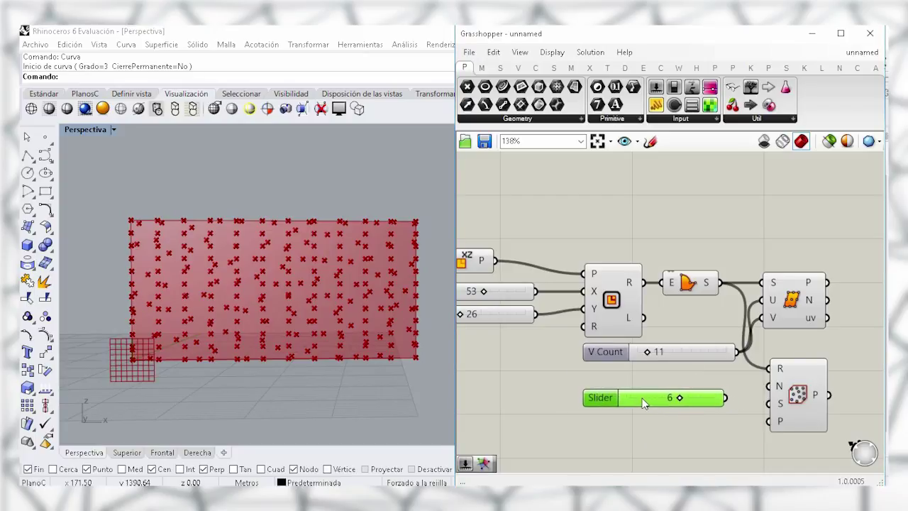
drag(766, 392, 711, 390)
click(740, 422)
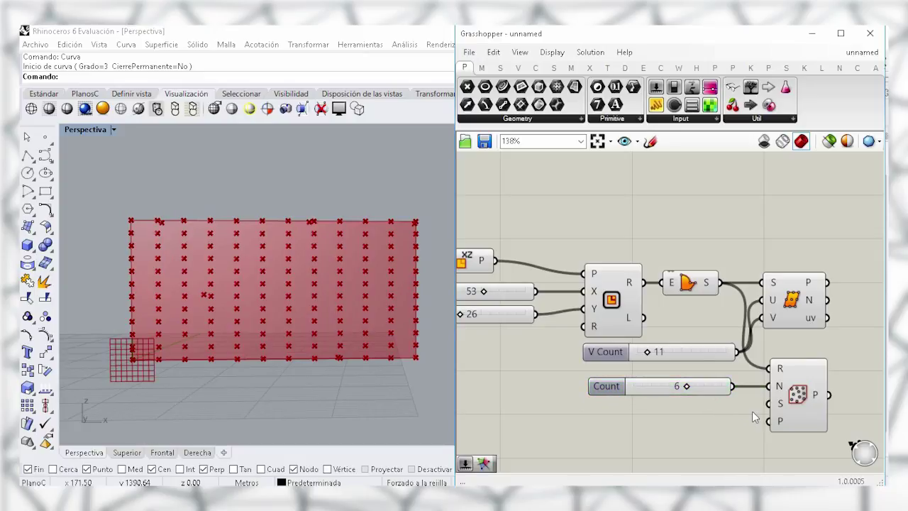
Add a Pull Point component, connecting the Divide Surface points to P and the populated points to G.
right_drag(797, 393, 751, 396)
drag(752, 398, 746, 398)
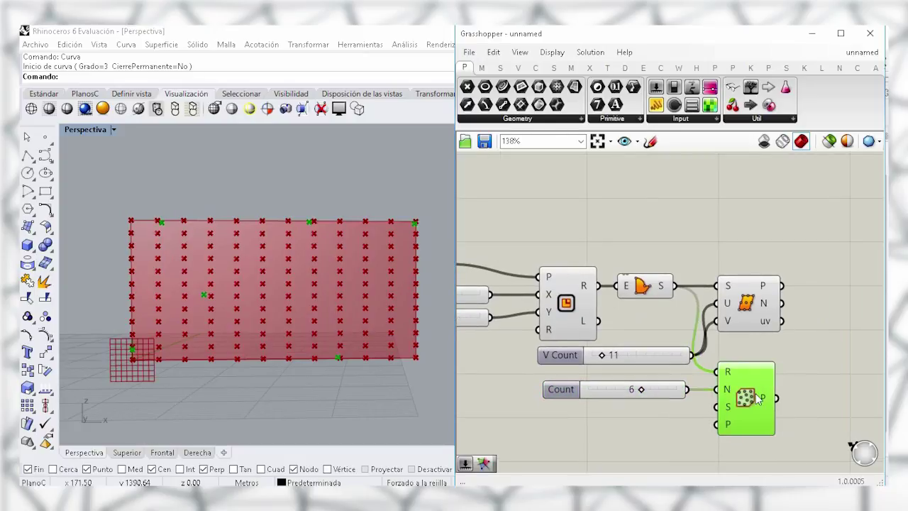
click(776, 351)
right_drag(806, 351, 771, 355)
double_click(771, 355)
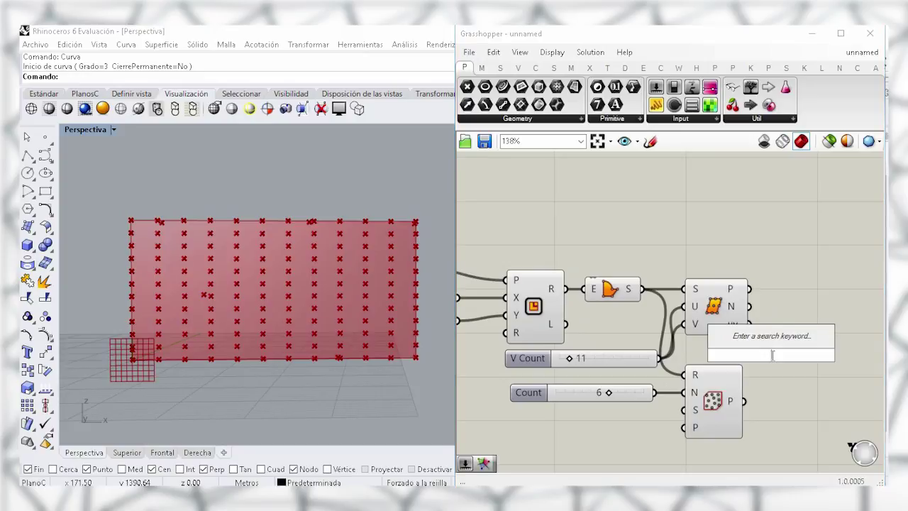
text(pull)
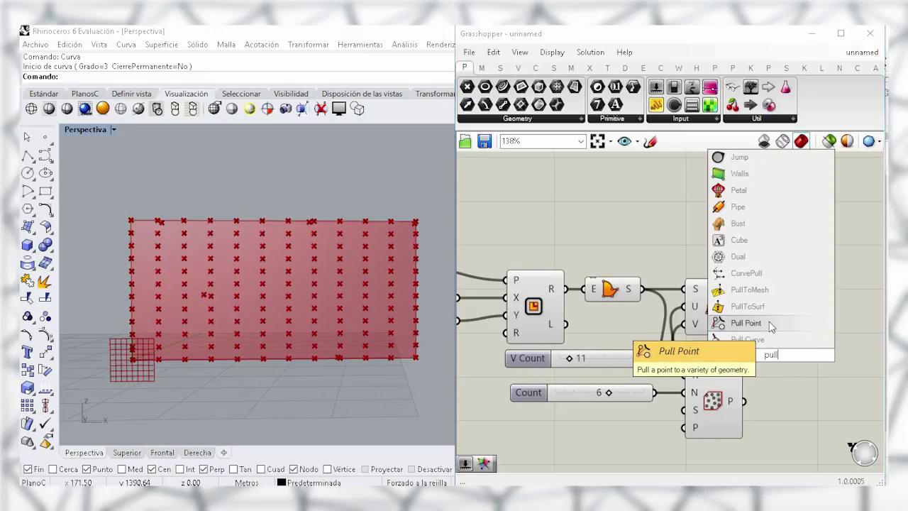
click(771, 325)
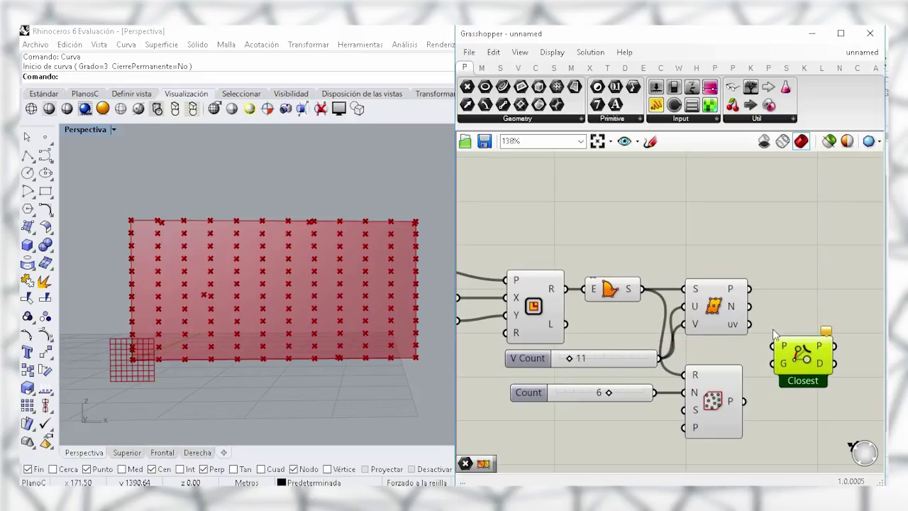
drag(749, 289, 744, 400)
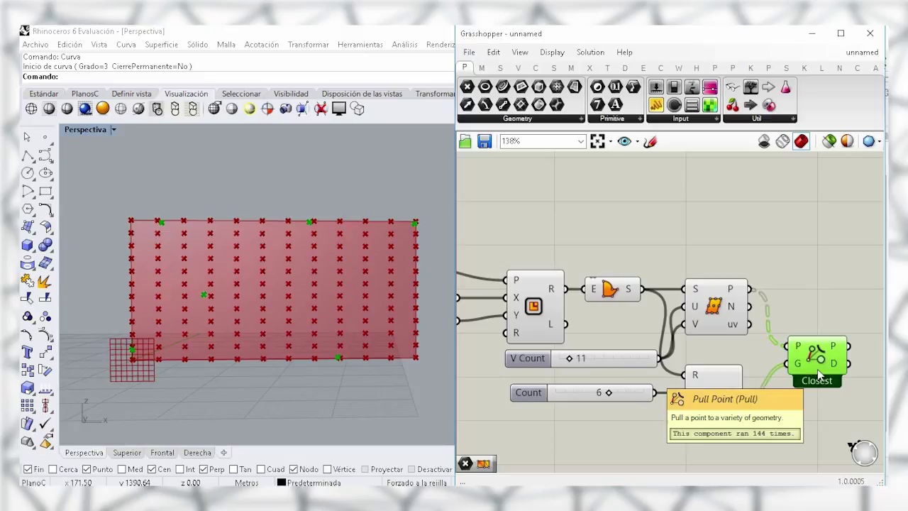
drag(817, 369, 818, 364)
Add a Multiplication component and connect Pull Point's distance output D to its A input.
click(733, 402)
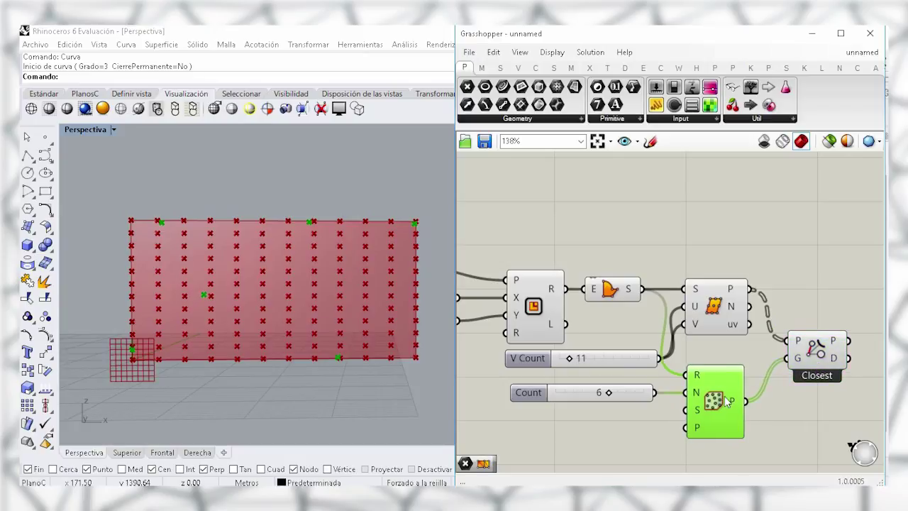
right_drag(794, 412, 718, 359)
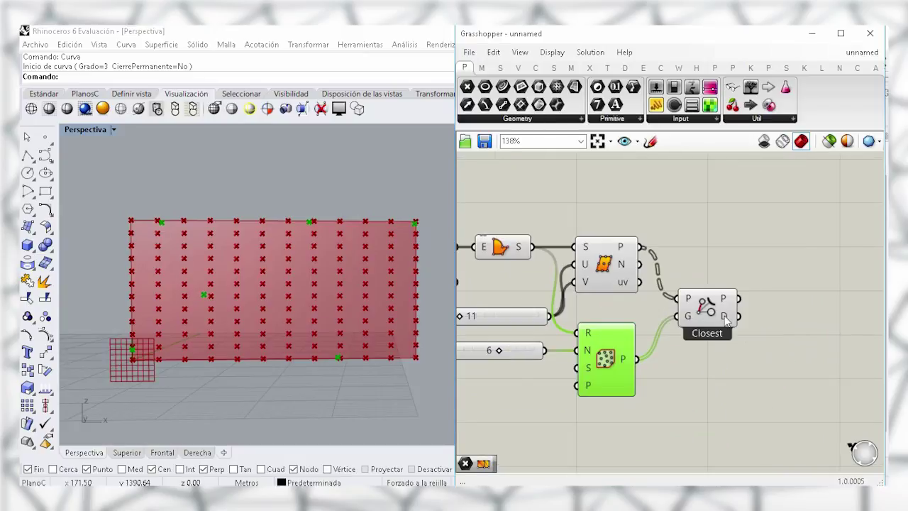
mouse_move(725, 321)
double_click(698, 445)
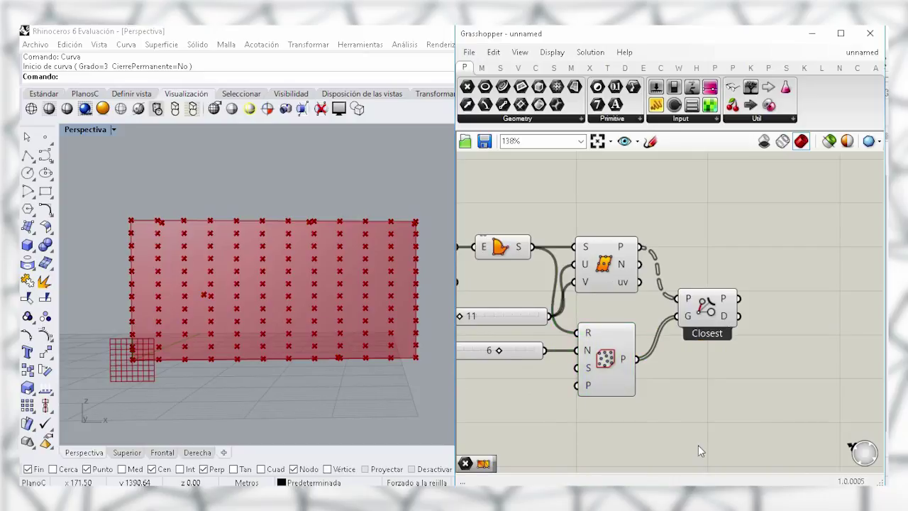
text(mult)
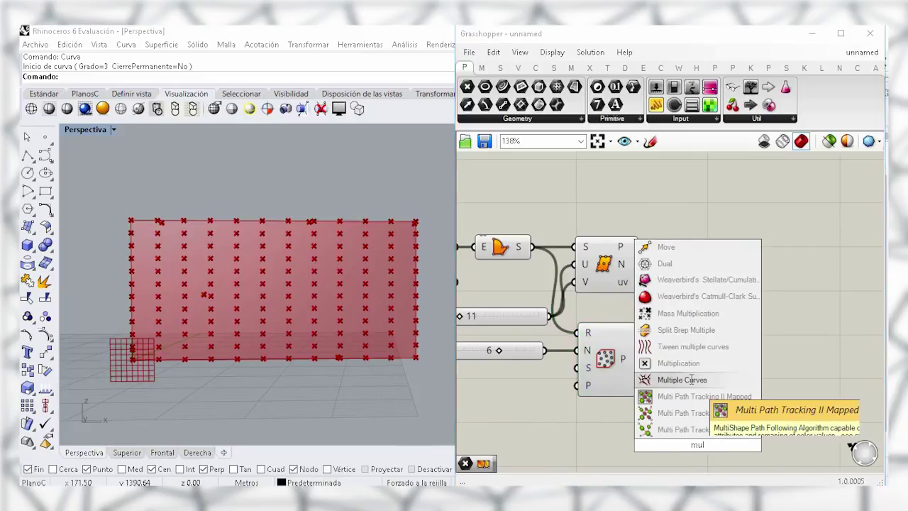
click(692, 366)
drag(686, 451, 742, 316)
drag(795, 328, 790, 325)
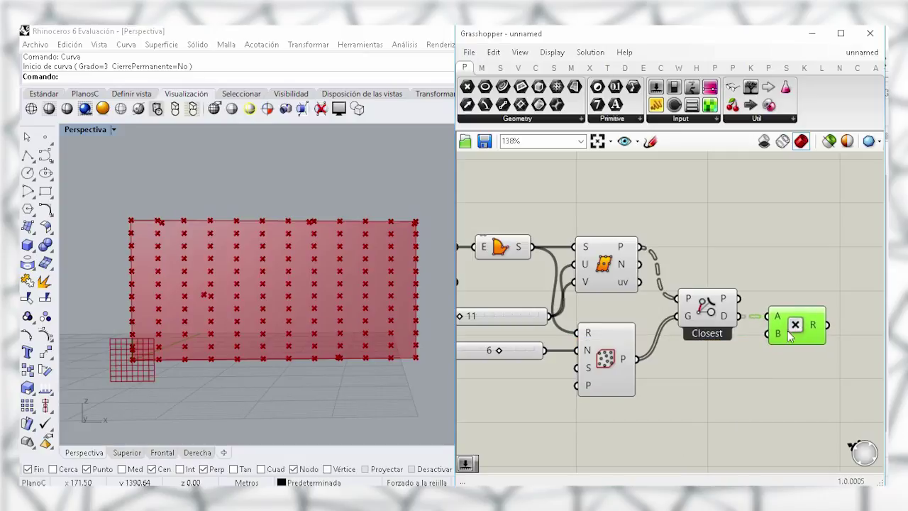
Add a number slider set to 1.05 and connect it to the Multiplication component's B input.
double_click(732, 376)
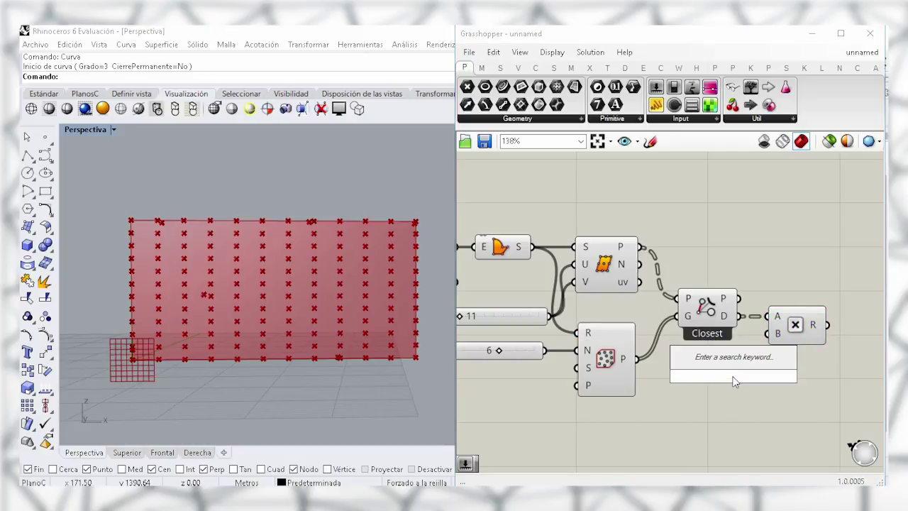
text(1.05)
key(Return)
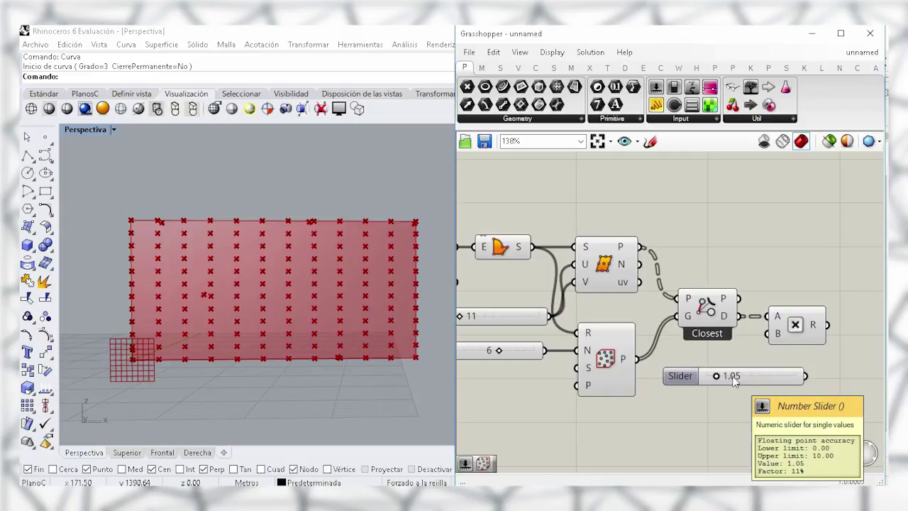
drag(752, 376, 783, 336)
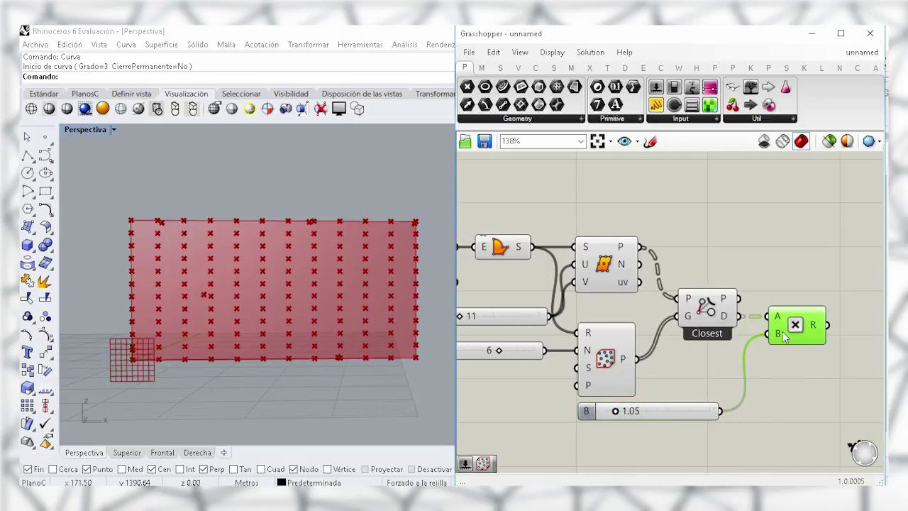
click(781, 397)
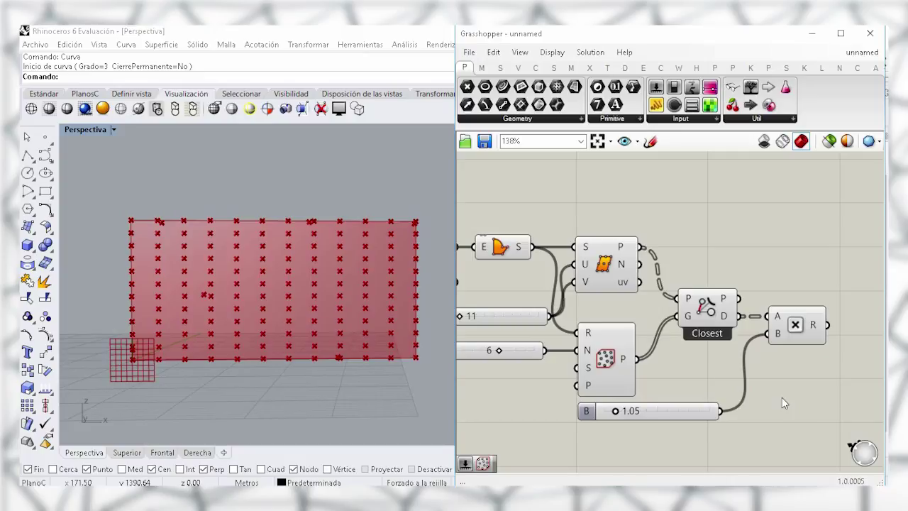
Add a Unit Y vector component and connect the multiplication result R to its factor input F.
double_click(781, 397)
text(y)
key(Return)
right_drag(783, 403, 717, 408)
drag(717, 407, 803, 328)
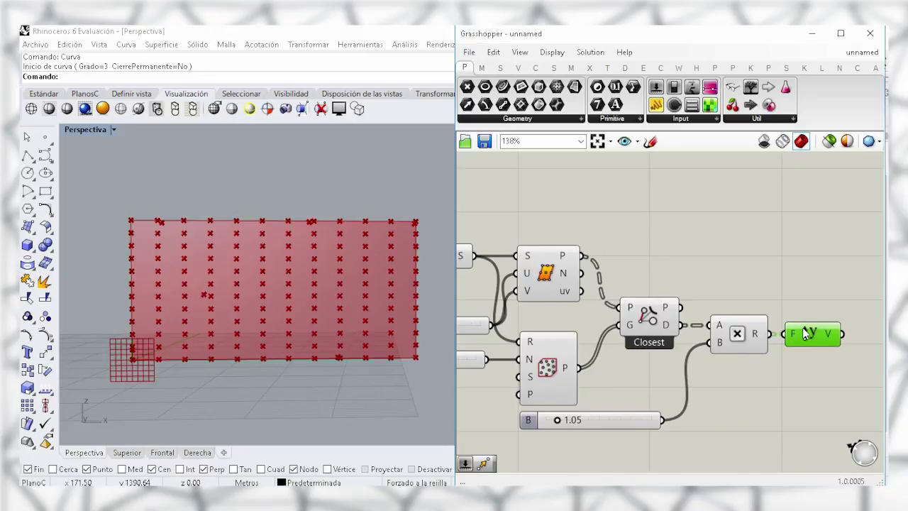
Add a Move component and connect the Unit Y vector output V to its motion input T.
double_click(793, 402)
text(move)
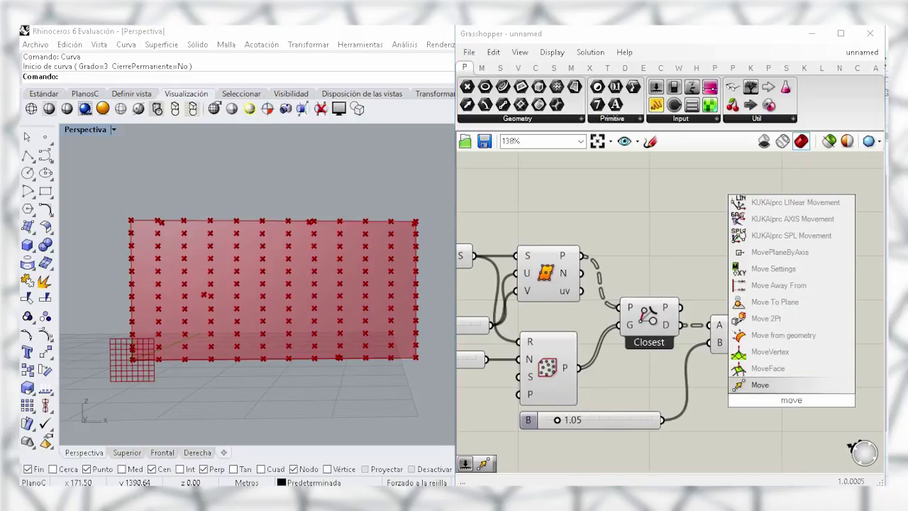
click(780, 386)
drag(786, 398, 806, 240)
right_drag(806, 240, 721, 257)
drag(763, 267, 791, 269)
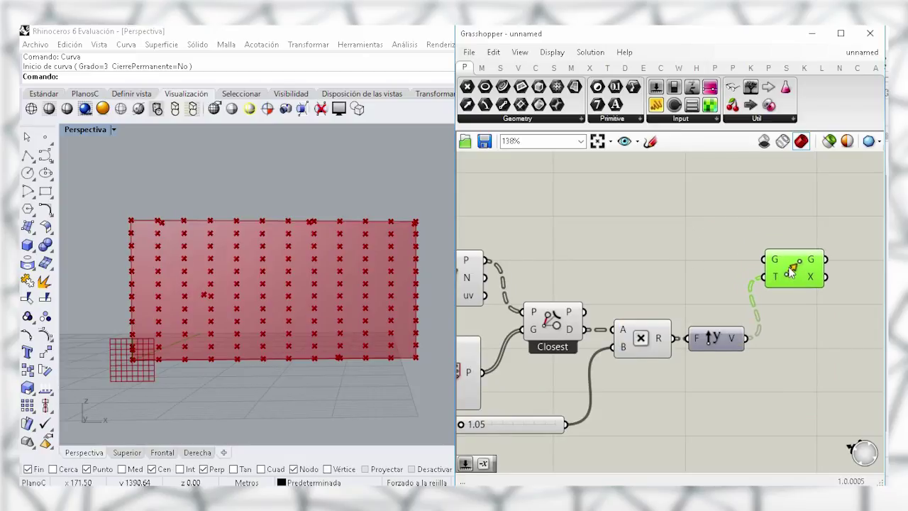
Connect the Divide Surface points output P to the Move component's geometry input G.
right_drag(578, 257, 608, 244)
mouse_move(500, 259)
drag(522, 256, 810, 255)
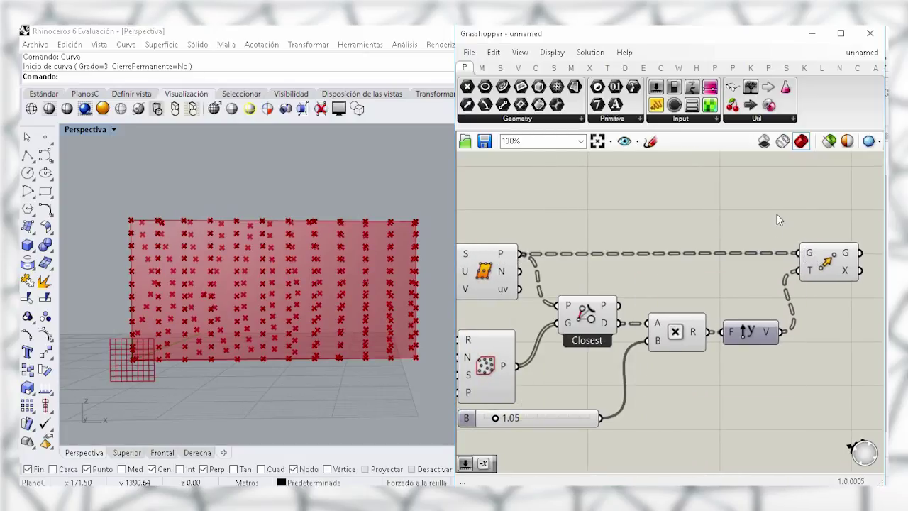
right_drag(271, 276, 396, 264)
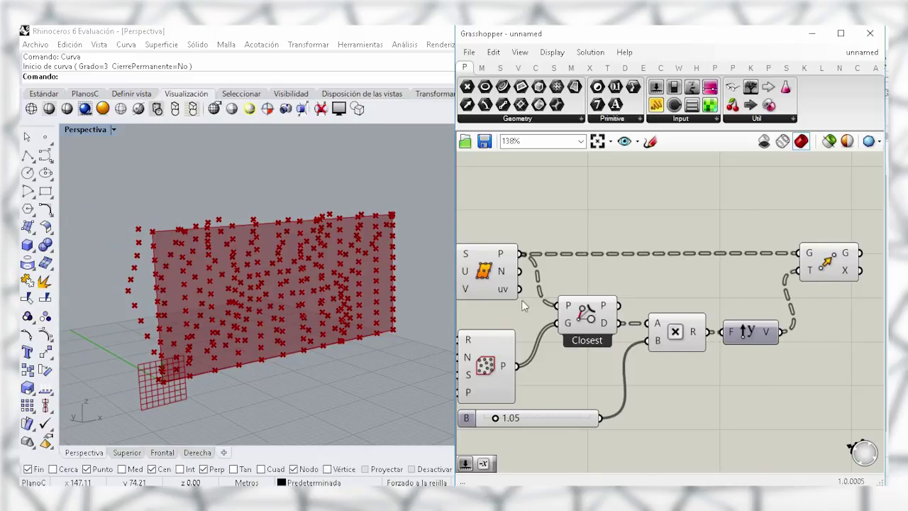
Turn off the preview of the Divide Surface component.
right_drag(497, 282, 549, 280)
click(548, 280)
right_click(548, 279)
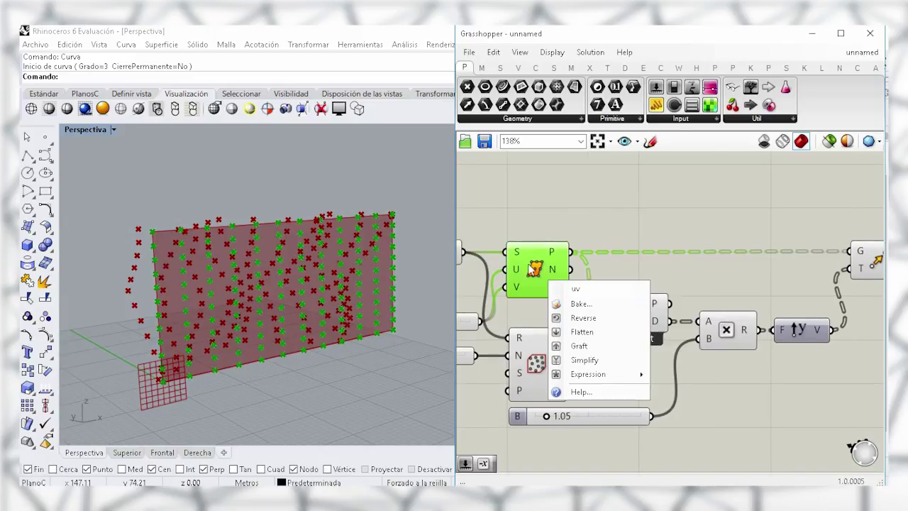
right_click(528, 264)
click(555, 287)
click(581, 239)
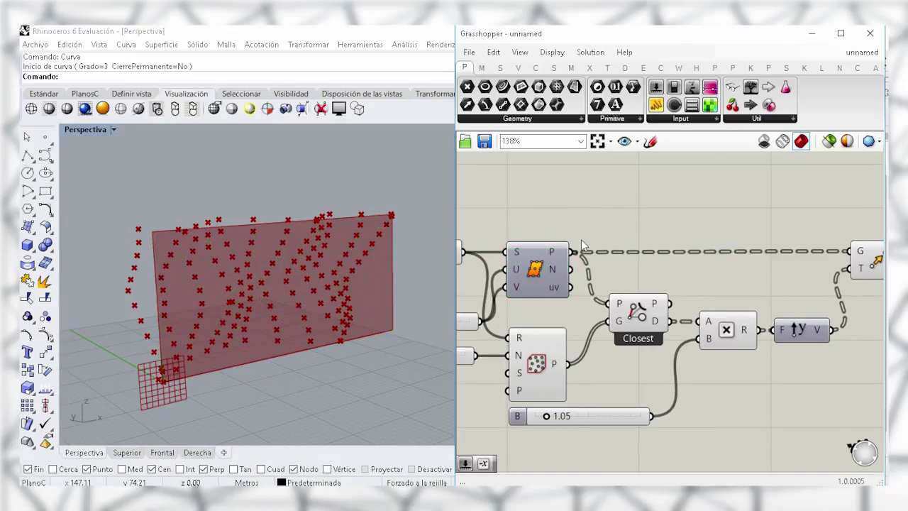
Turn off the preview of the Boundary Surfaces component.
right_drag(526, 300, 610, 292)
click(558, 356)
click(560, 297)
click(514, 246)
right_click(512, 246)
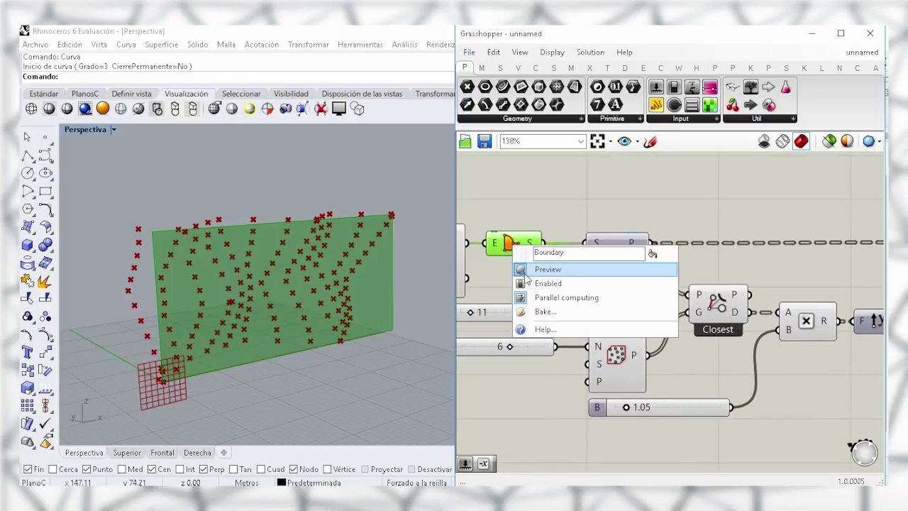
click(542, 273)
click(588, 221)
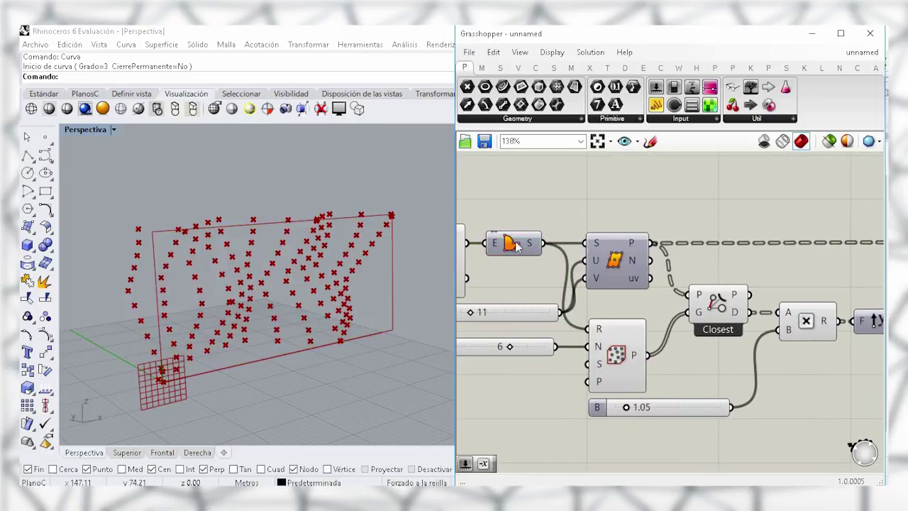
Turn off the preview of the Rectangle component.
right_drag(483, 260, 584, 282)
click(535, 281)
right_click(535, 281)
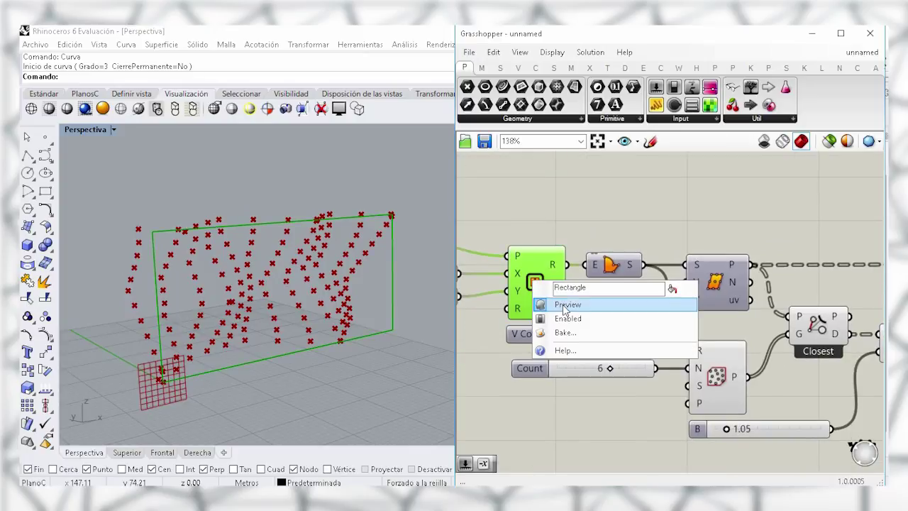
click(567, 305)
click(595, 239)
right_drag(305, 298, 261, 294)
Add a Surface From Points component and connect the Move component's geometry output G to its P input.
right_drag(697, 220, 605, 220)
mouse_move(826, 198)
right_down()
mouse_move(677, 221)
mouse_move(603, 208)
right_up()
click(685, 278)
click(724, 403)
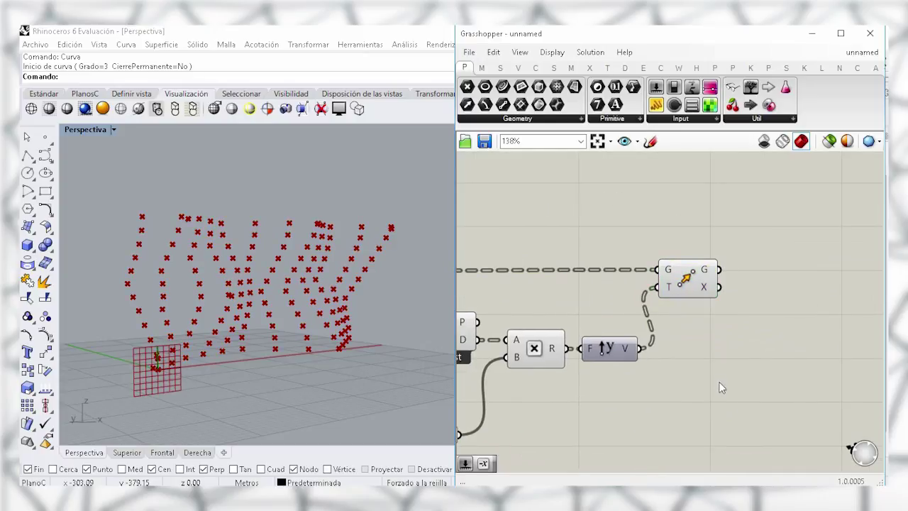
double_click(715, 374)
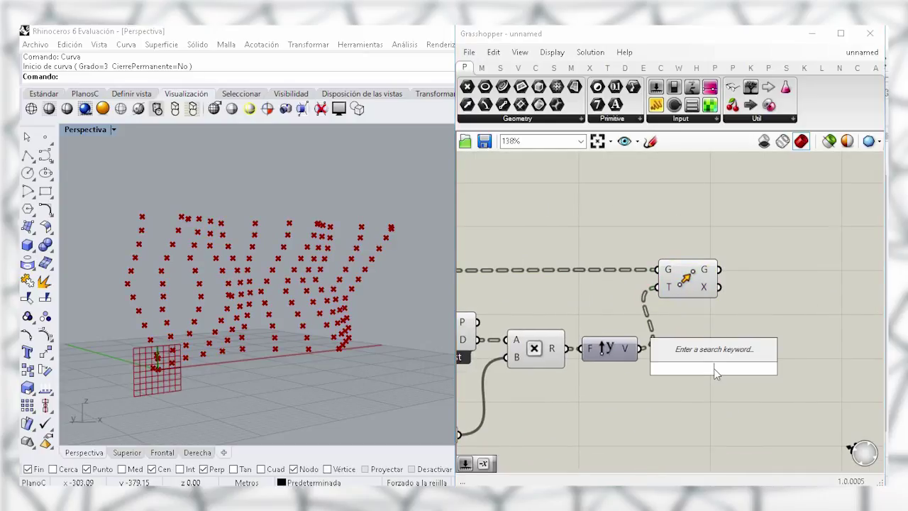
text(surface from)
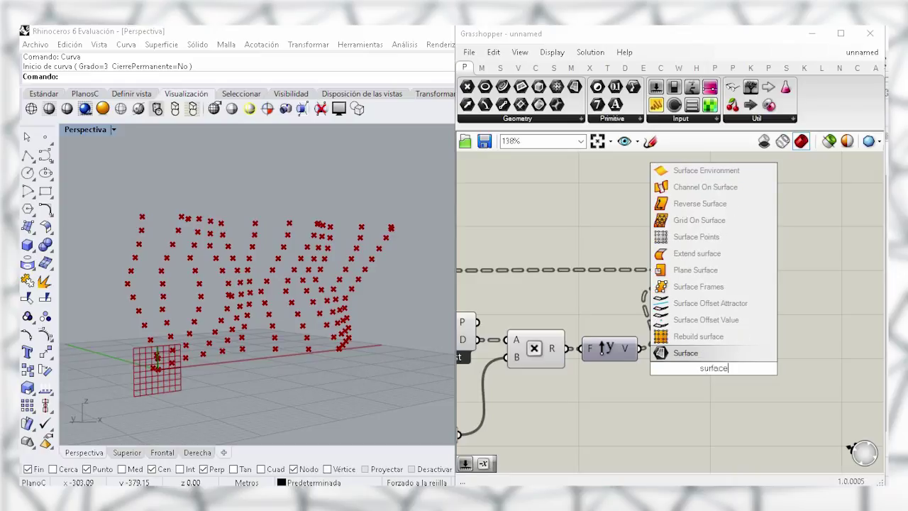
click(702, 336)
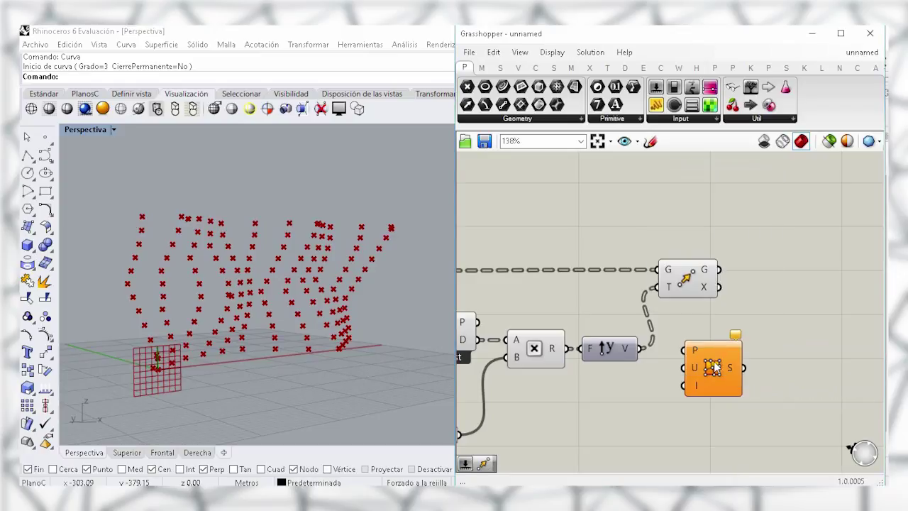
drag(701, 345, 773, 270)
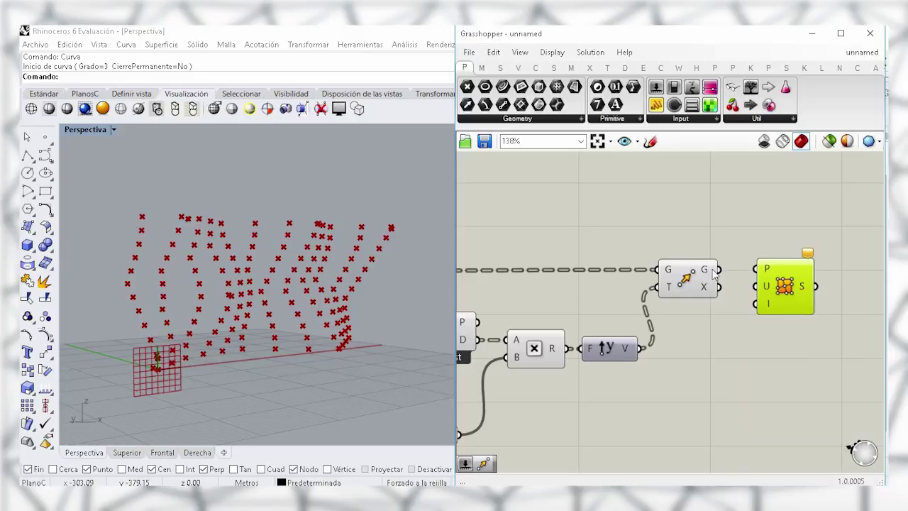
drag(710, 269, 754, 267)
Flatten the P input of Surface From Points and set the expression x+1 on its U input.
right_click(766, 270)
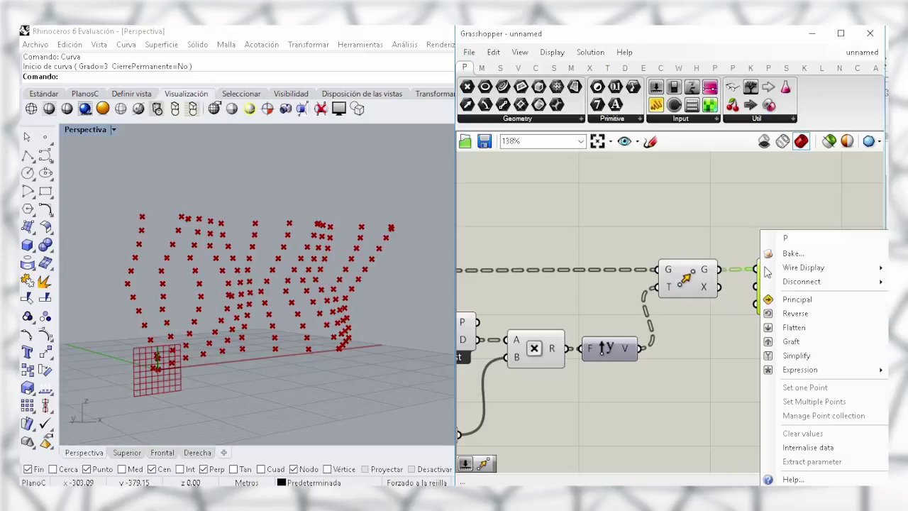
click(784, 328)
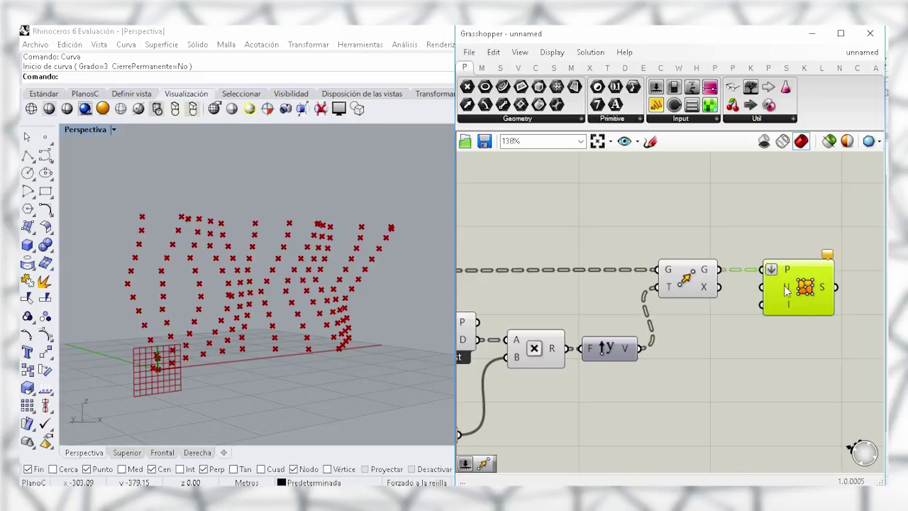
right_click(785, 290)
mouse_move(766, 369)
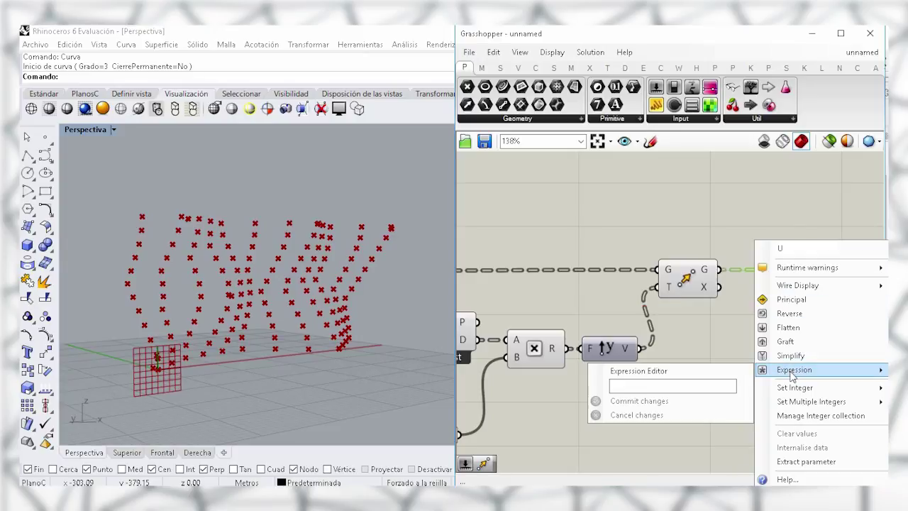
click(727, 385)
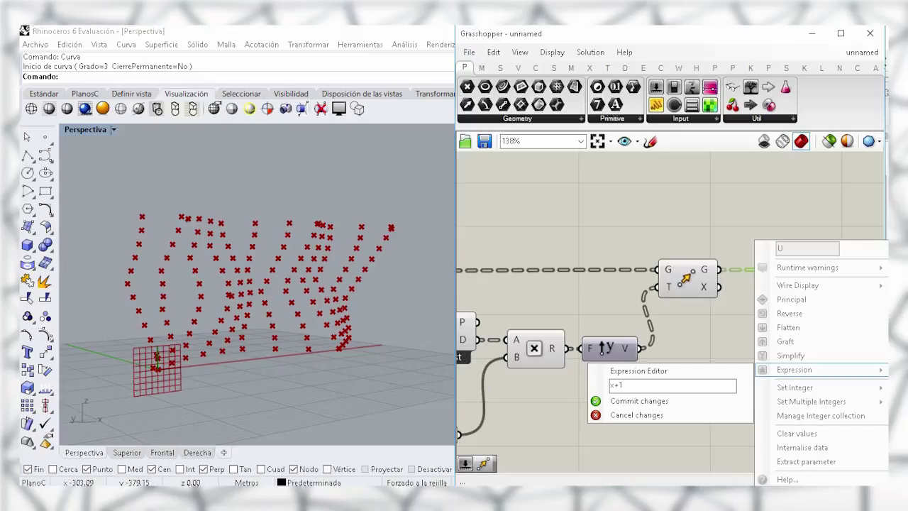
click(705, 400)
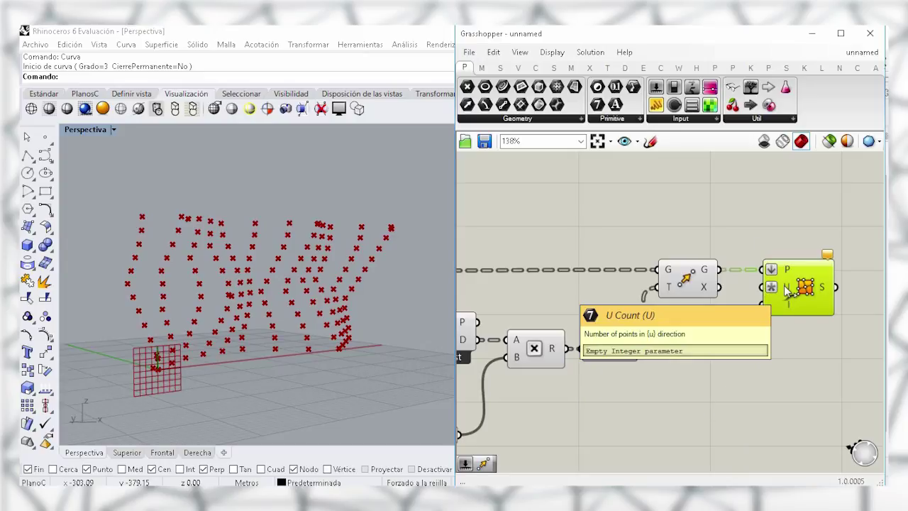
Connect the surface division count slider of 11 to the U input of Surface From Points.
drag(730, 372, 667, 347)
click(719, 248)
right_drag(746, 227, 562, 238)
right_drag(866, 204, 685, 211)
drag(816, 298, 819, 314)
click(797, 245)
right_drag(761, 250, 691, 251)
click(733, 320)
click(749, 216)
right_drag(771, 263, 647, 220)
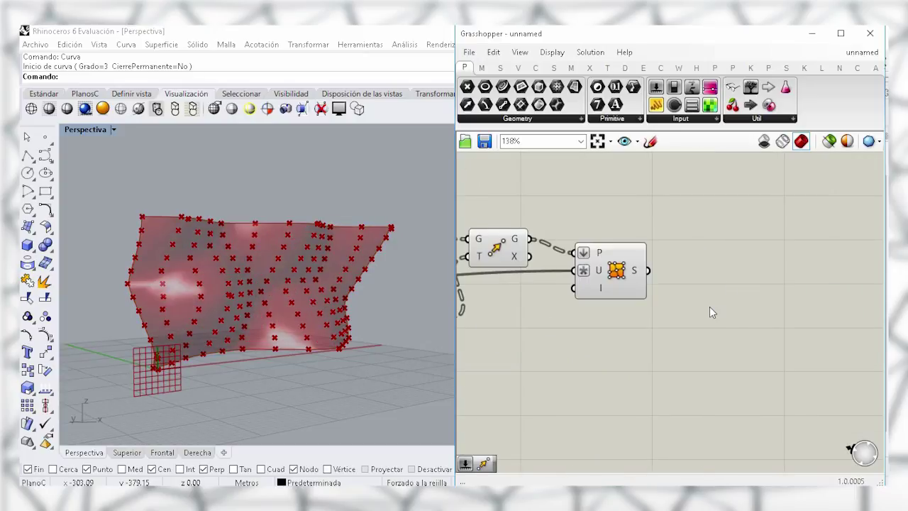
Add a Brep Edges component and connect the Surface From Points output S to its B input.
right_drag(710, 312, 674, 332)
double_click(674, 332)
text(bre)
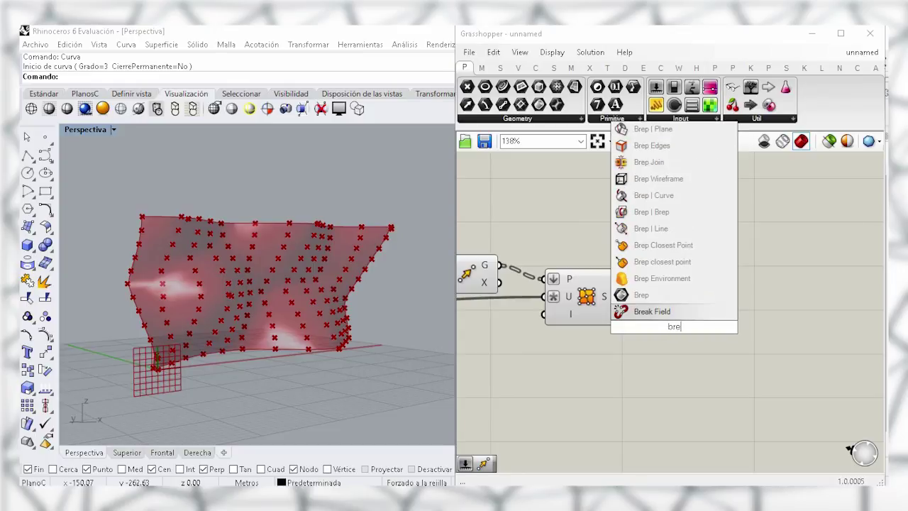
click(666, 145)
drag(668, 327, 687, 295)
click(626, 315)
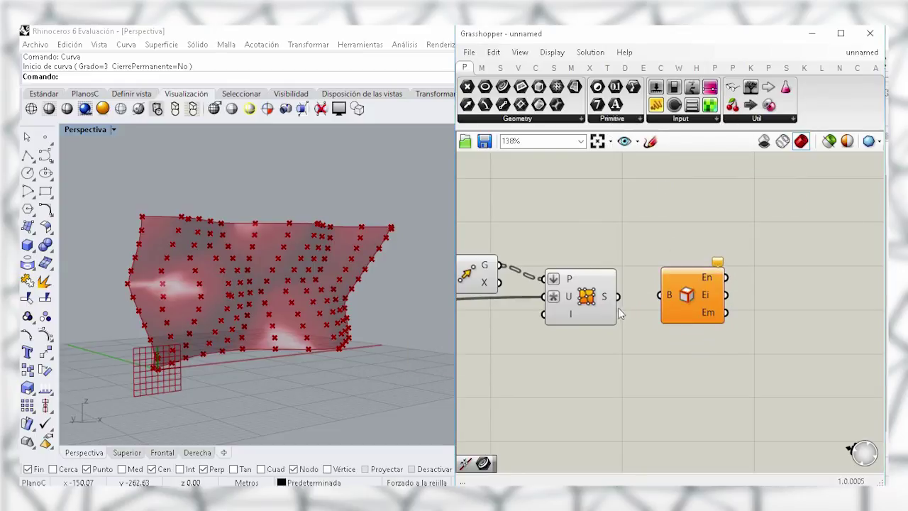
drag(625, 298, 665, 295)
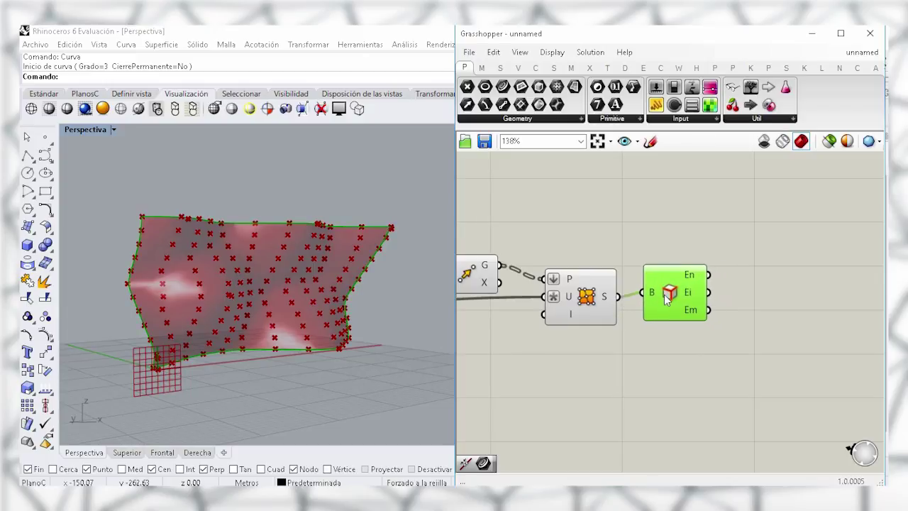
Add a List Item component beside Brep Edges and place a duplicate of it below.
double_click(657, 380)
text(list)
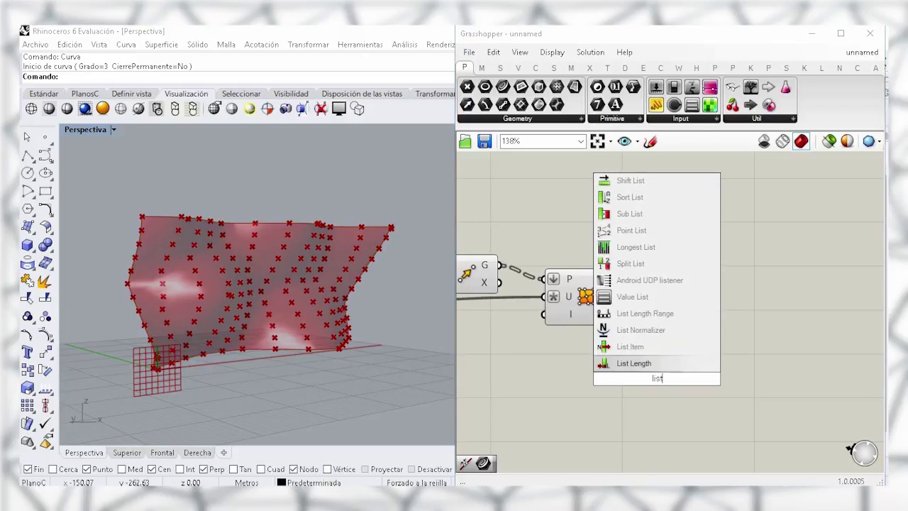
text( item)
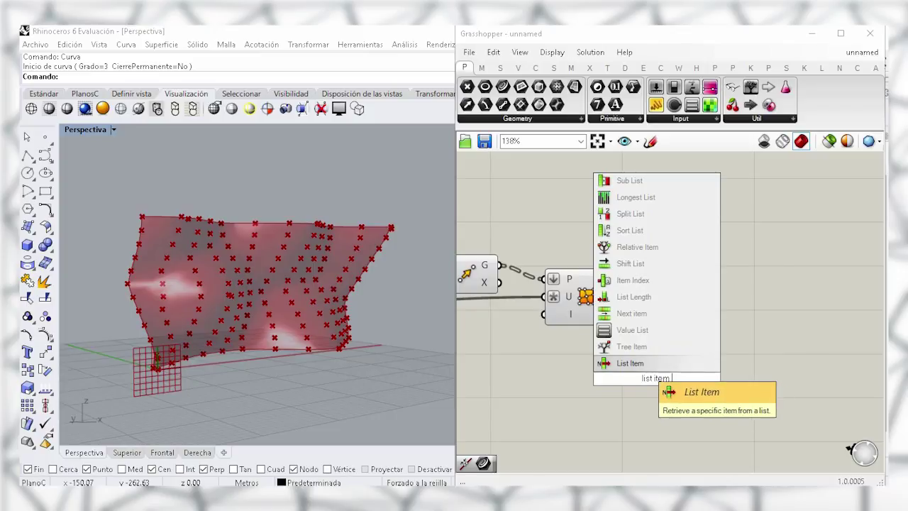
click(631, 362)
drag(642, 376, 773, 277)
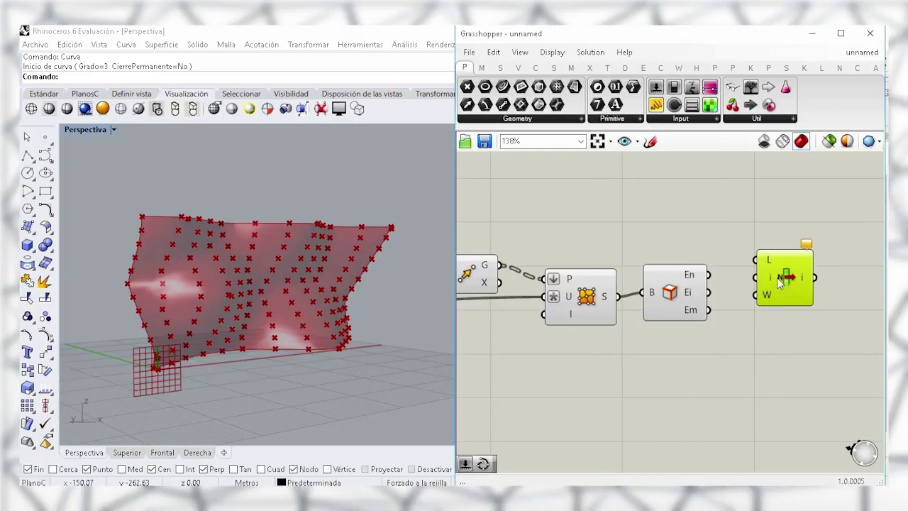
alt+drag(776, 278, 786, 350)
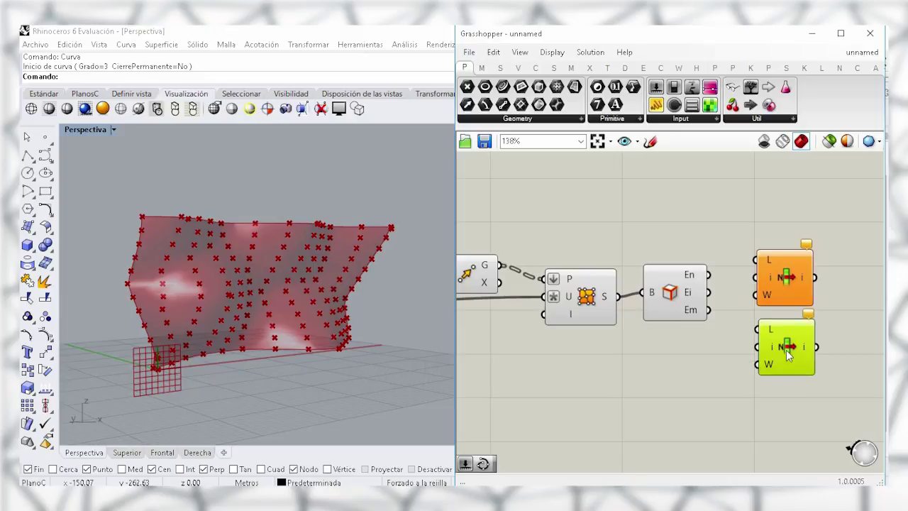
Connect the naked edges output En of Brep Edges to the L input of both List Item components.
drag(708, 275, 755, 260)
drag(756, 329, 708, 274)
click(782, 283)
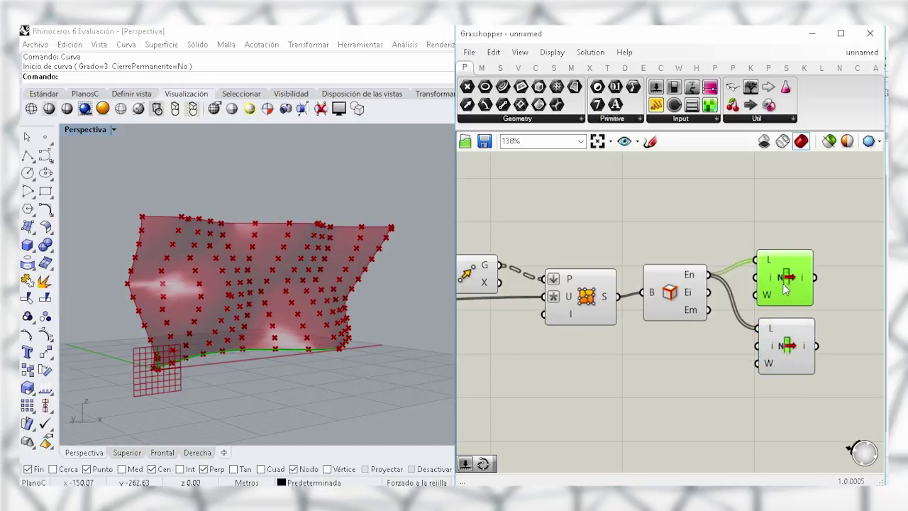
Add a number slider set to 0 and connect it to the upper List Item's index input i.
double_click(643, 375)
text(0)
key(Return)
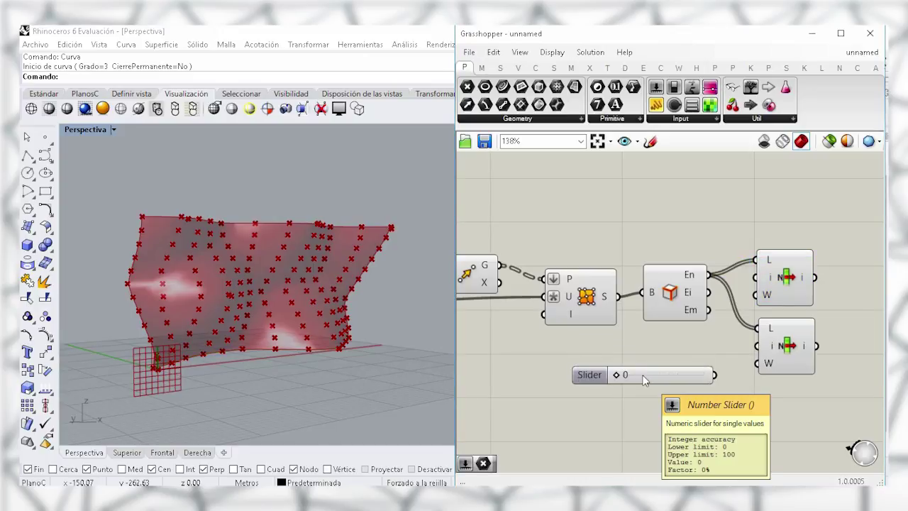
drag(654, 374, 647, 337)
drag(756, 278, 707, 337)
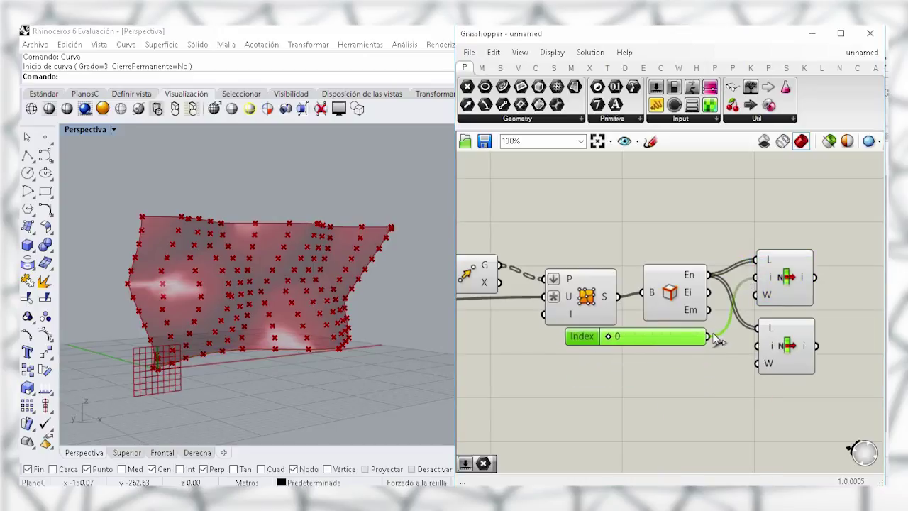
click(792, 283)
Add a number slider set to 2, connect it to the lower List Item's index input i, and check both selected edges.
double_click(681, 389)
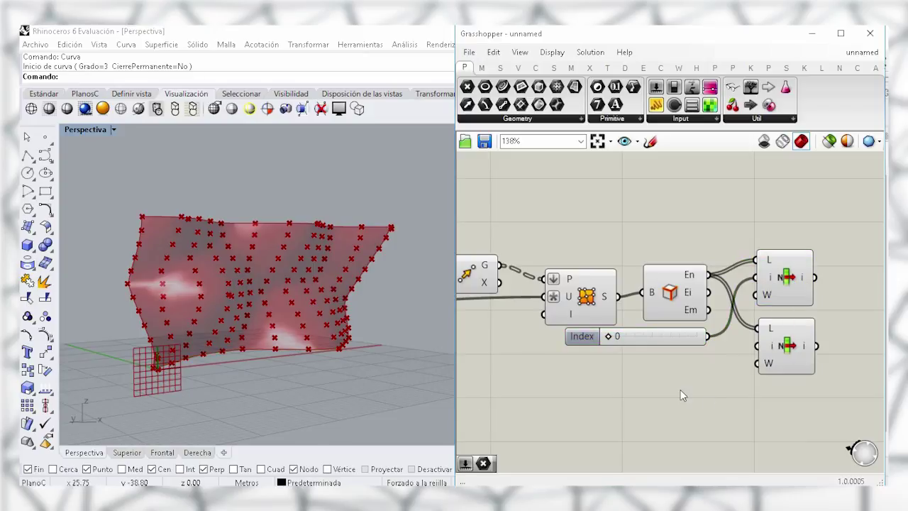
text(1)
key(Return)
drag(710, 391, 668, 381)
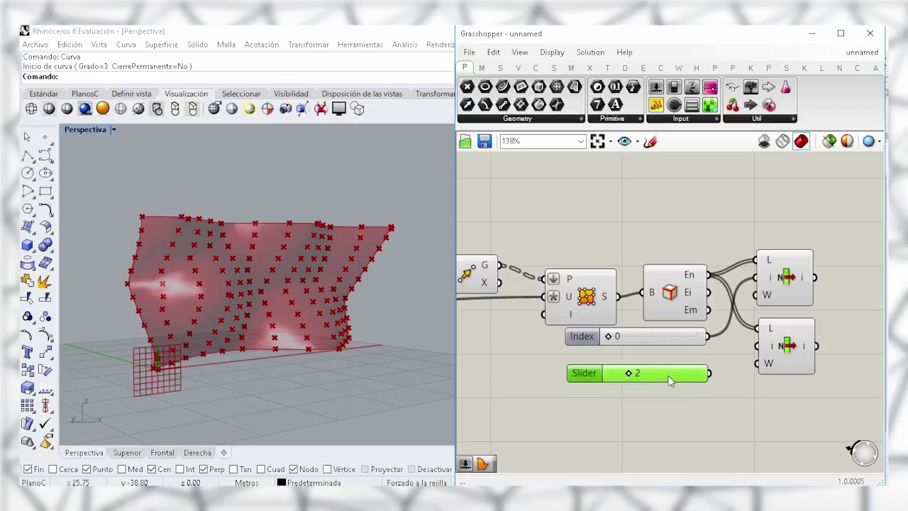
drag(757, 348, 714, 373)
click(795, 355)
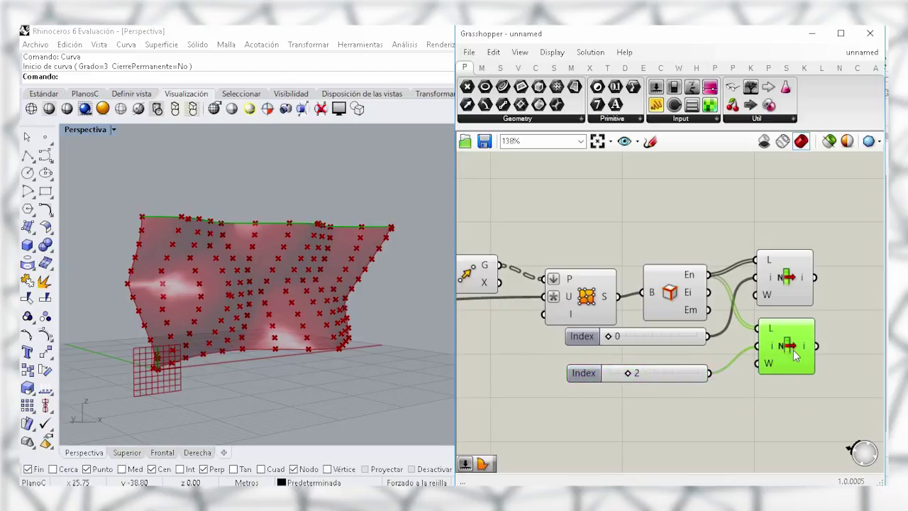
click(786, 282)
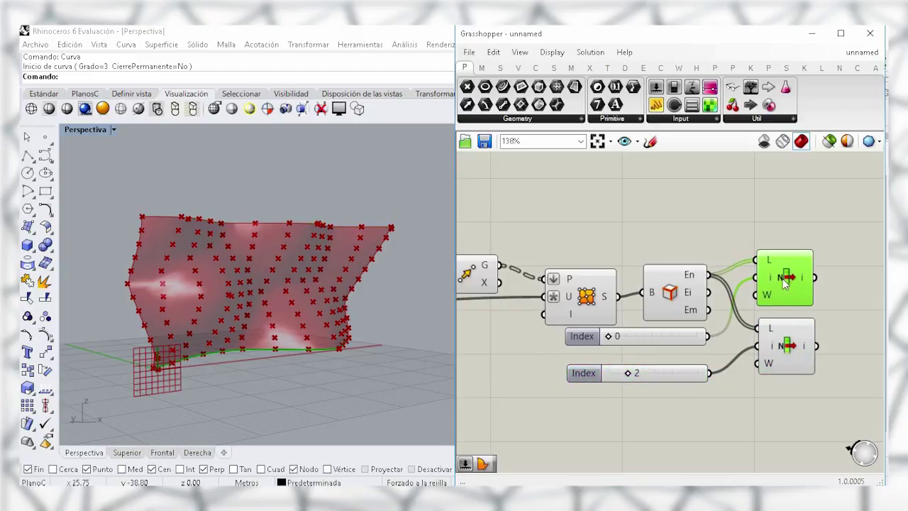
click(731, 230)
Add a Join Curves component above the List Items and connect Brep Edges' naked edges output En to its C input.
double_click(668, 235)
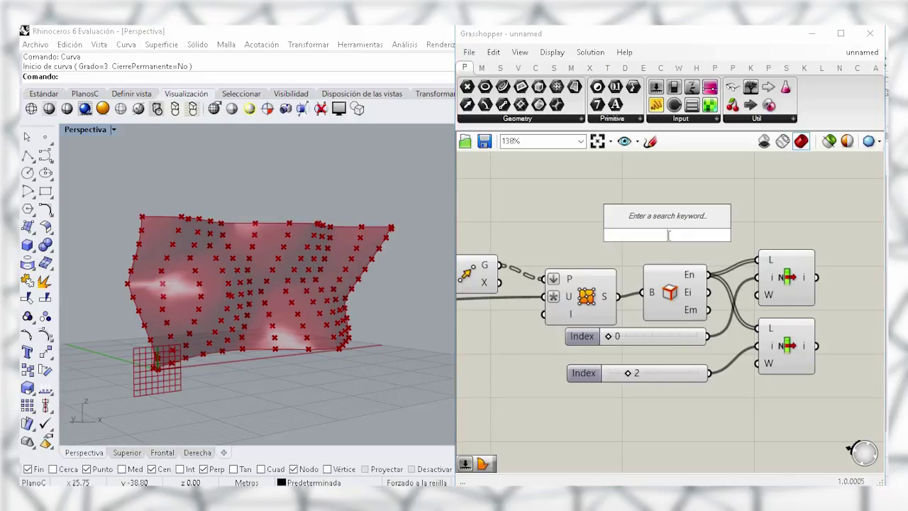
text(joi)
key(Up)
key(Return)
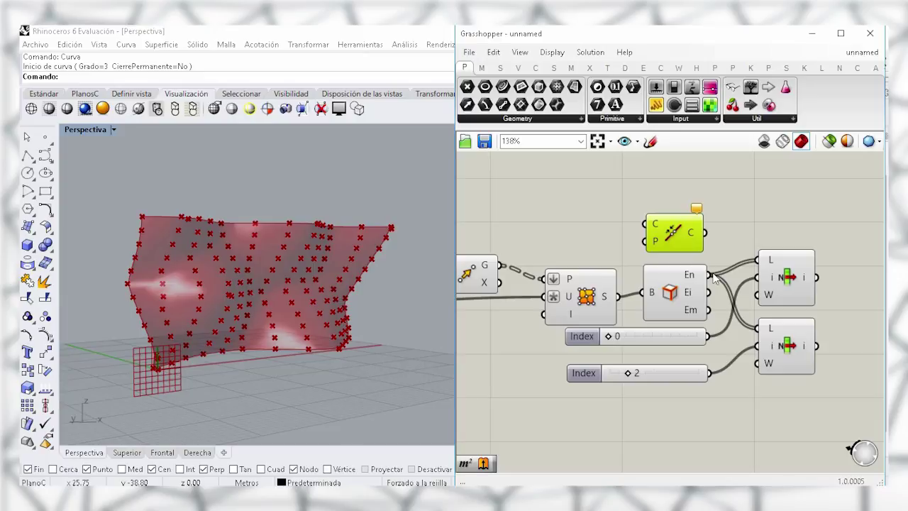
drag(709, 275, 793, 224)
click(708, 227)
right_drag(693, 255, 691, 291)
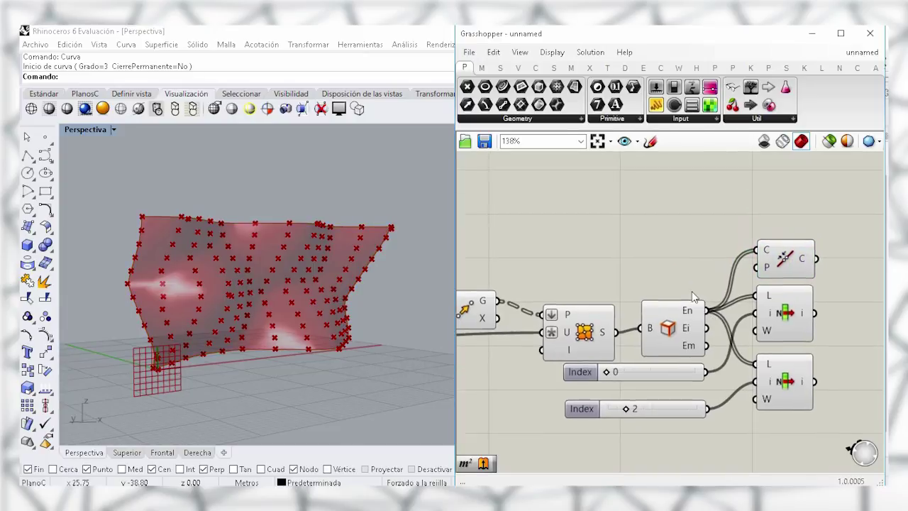
Add a Weave component above Join Curves and connect the joined curve output C to its stream 1 input.
right_drag(739, 230, 670, 262)
double_click(705, 251)
text(we)
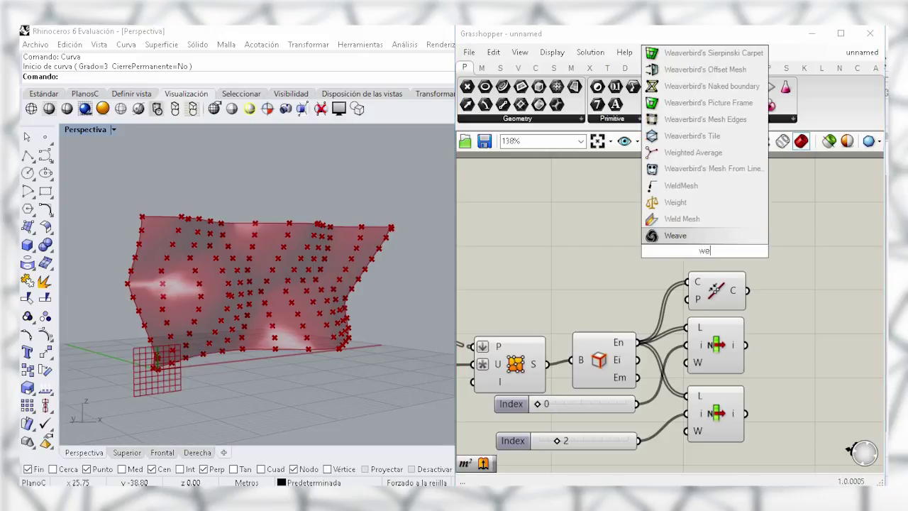
click(674, 235)
drag(698, 252, 721, 234)
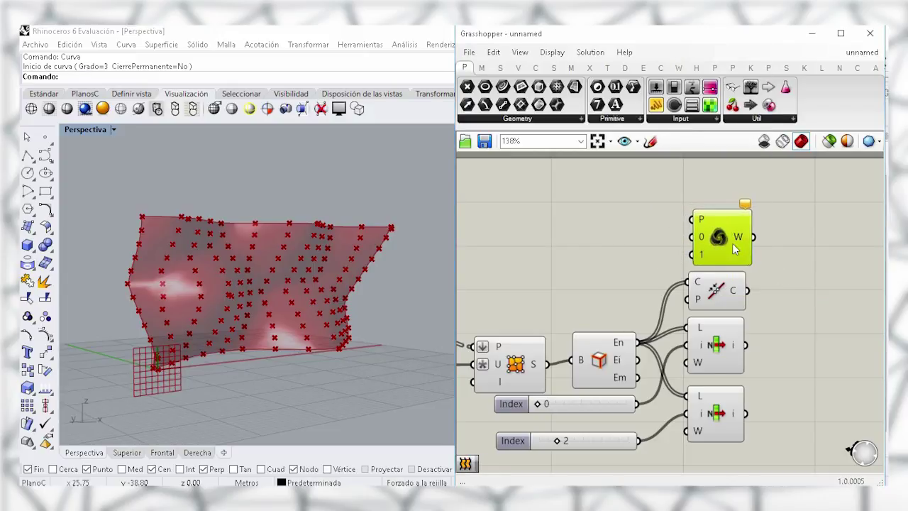
drag(733, 243, 793, 242)
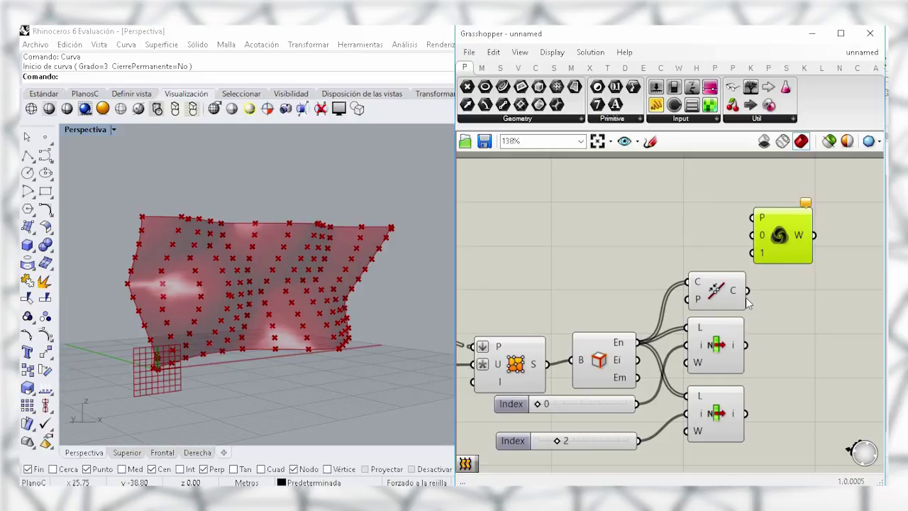
mouse_move(766, 237)
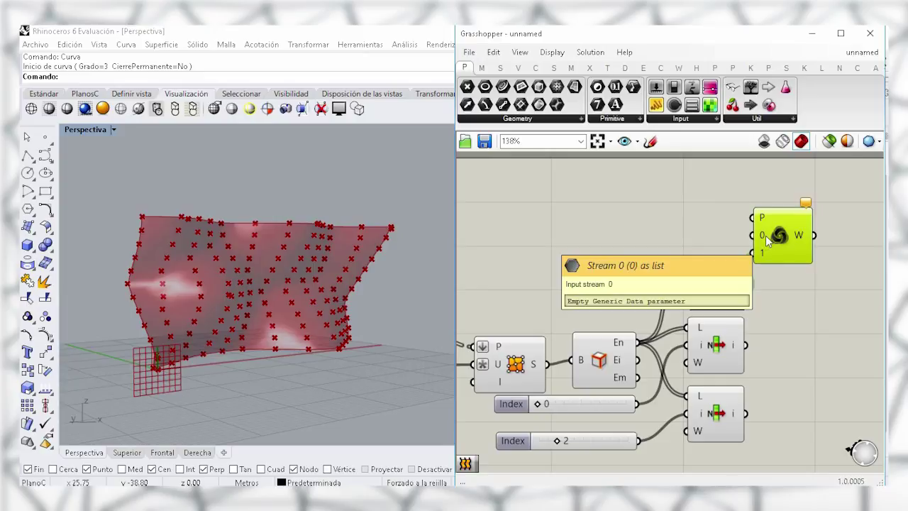
click(716, 252)
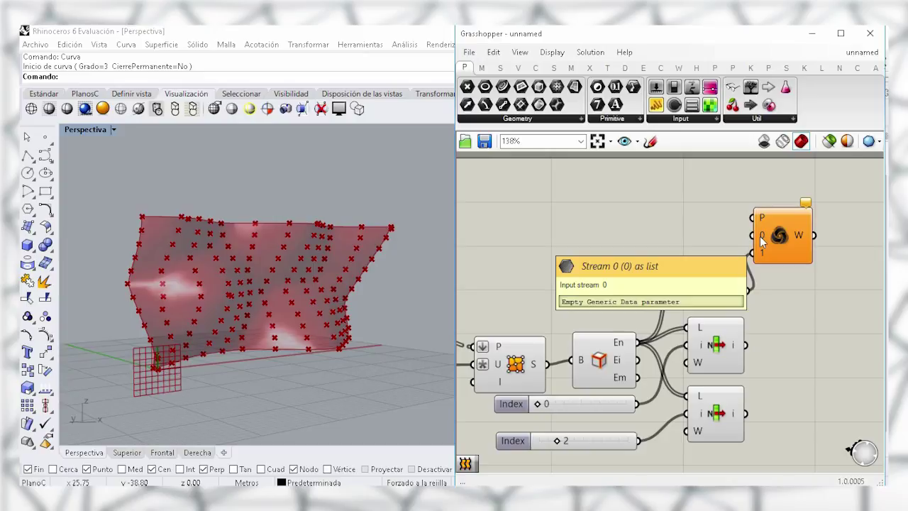
Add a Move component beside the Weave component.
double_click(695, 246)
text(mov)
click(685, 179)
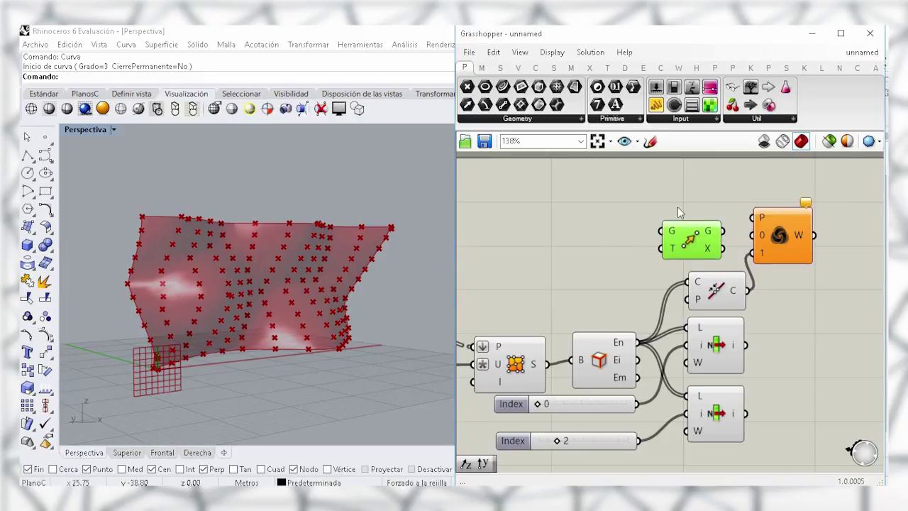
drag(689, 232, 675, 199)
mouse_move(661, 221)
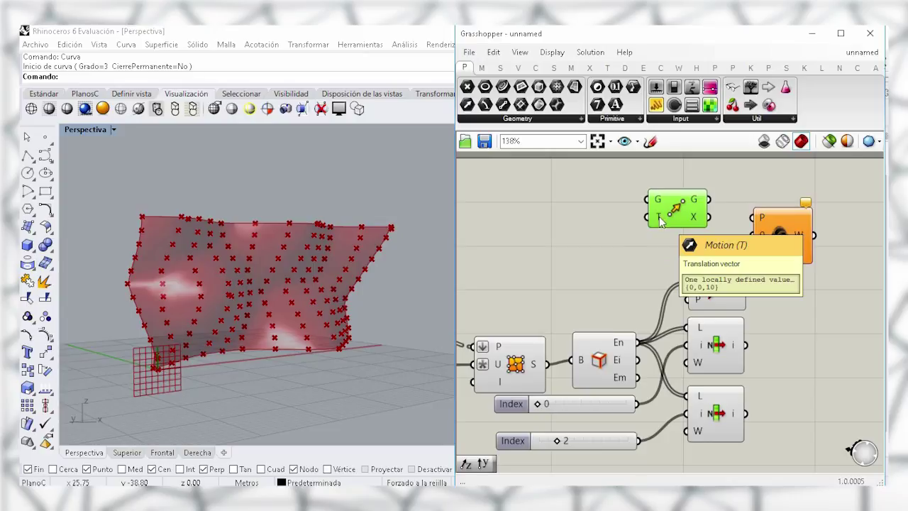
Add a Unit Y vector, connect it to Move's motion input T and align it beside the Move component.
double_click(607, 243)
text(unit y)
key(Return)
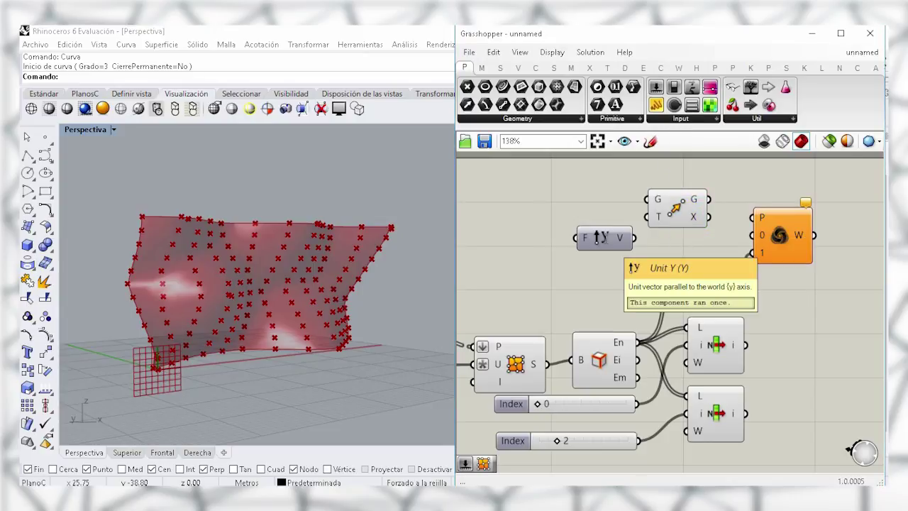
drag(647, 218, 642, 238)
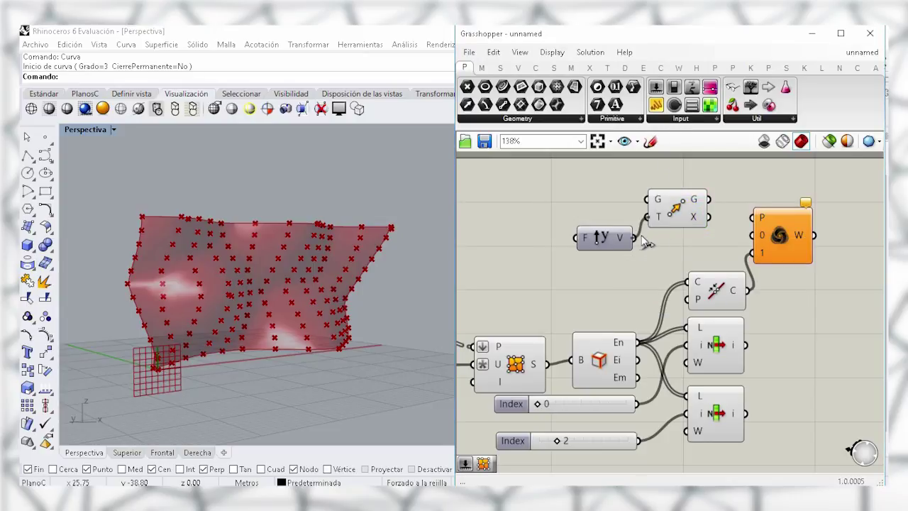
drag(608, 241, 614, 219)
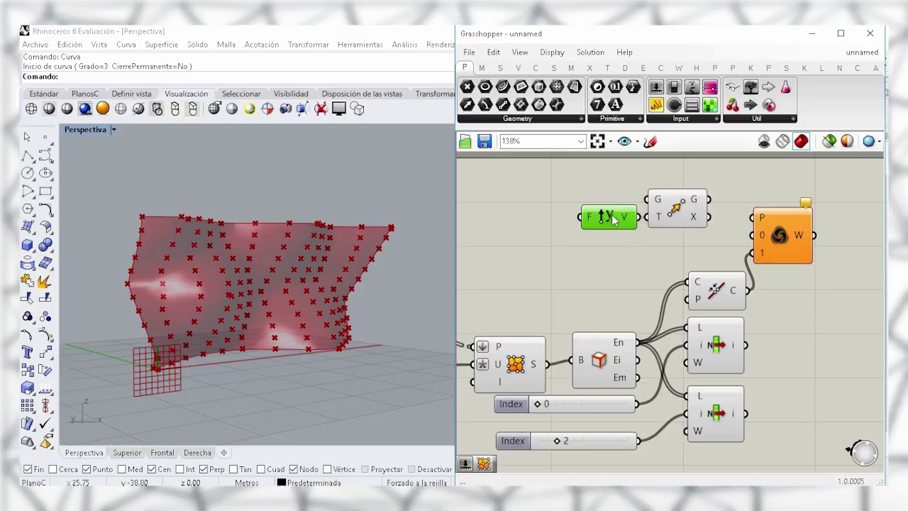
Add a number slider set to 22 and connect it to Unit Y's factor input F.
right_drag(478, 205, 539, 211)
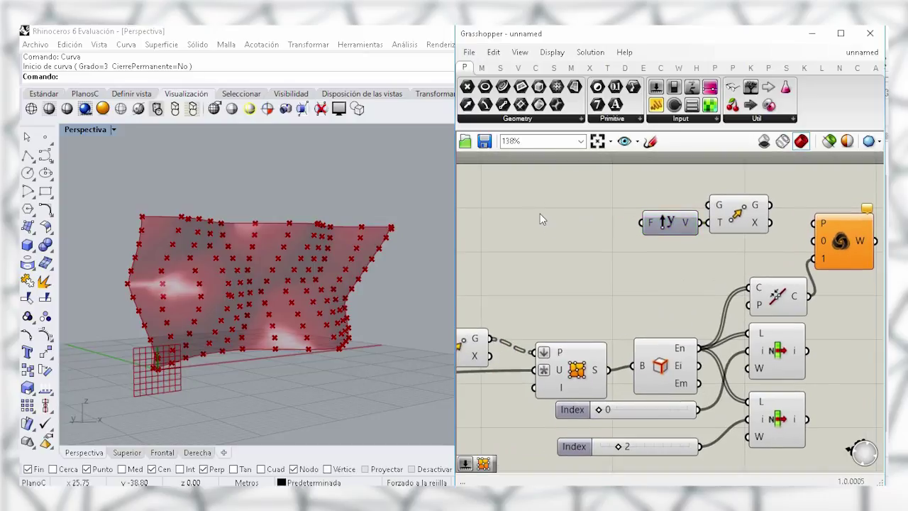
double_click(539, 219)
text(22)
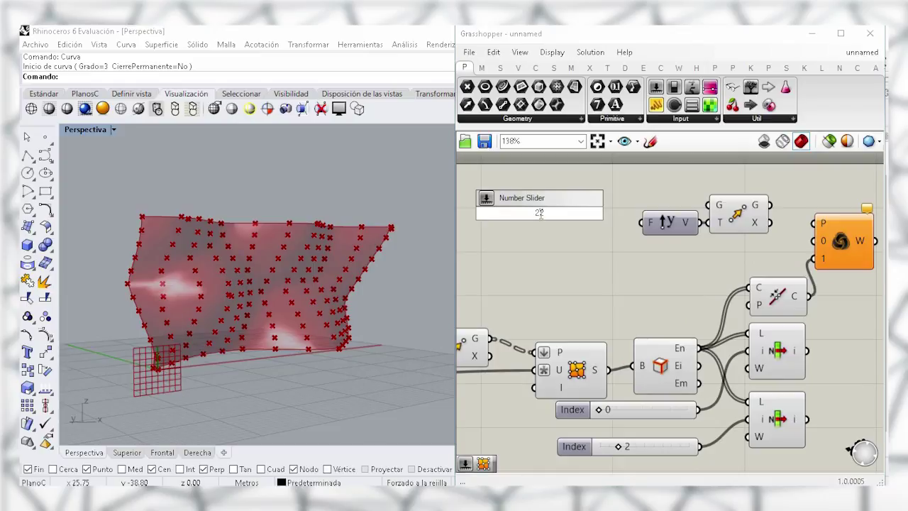
key(Return)
drag(566, 216, 581, 226)
drag(642, 223, 646, 222)
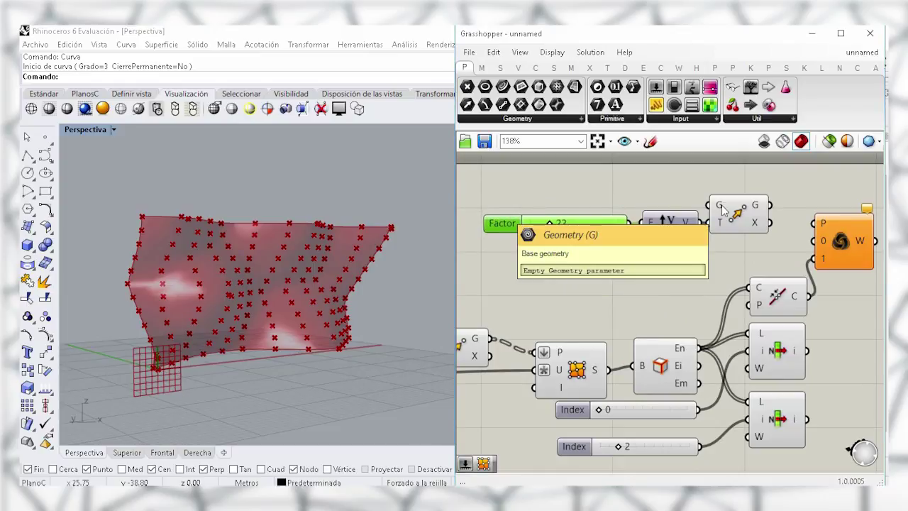
Connect the Rectangle component's output R to the Move component's geometry input G.
right_drag(572, 278, 638, 268)
mouse_move(525, 282)
right_down()
mouse_move(667, 275)
mouse_move(658, 263)
right_up()
mouse_move(497, 258)
right_down()
mouse_move(546, 254)
mouse_move(525, 292)
right_up()
click(523, 298)
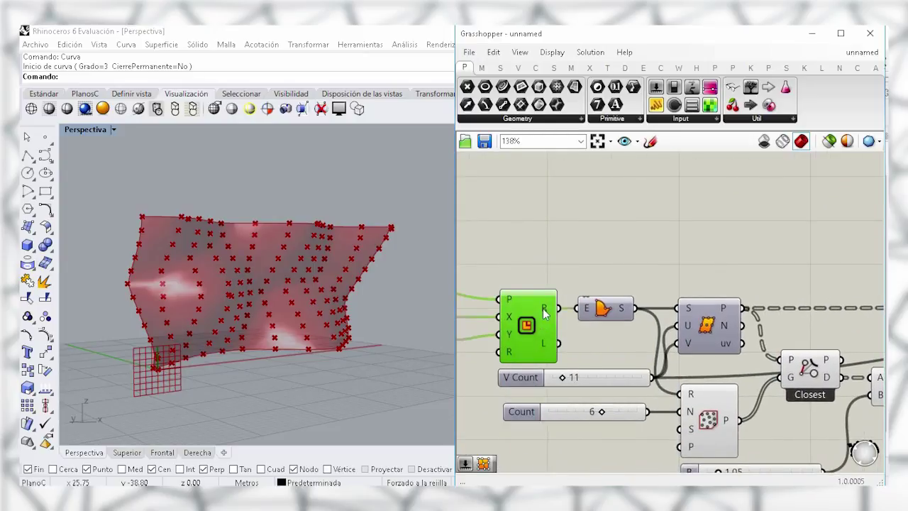
drag(559, 307, 746, 201)
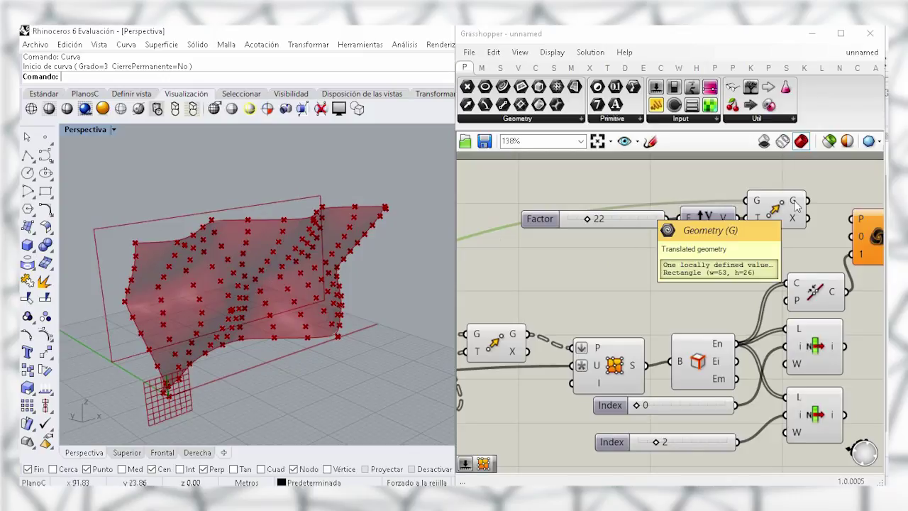
Connect Move's geometry output G to Weave's stream 0 input and tidy the placement of the Move components' group.
drag(796, 204, 852, 237)
right_drag(853, 257, 727, 255)
drag(623, 254, 518, 228)
drag(622, 238, 631, 257)
click(758, 301)
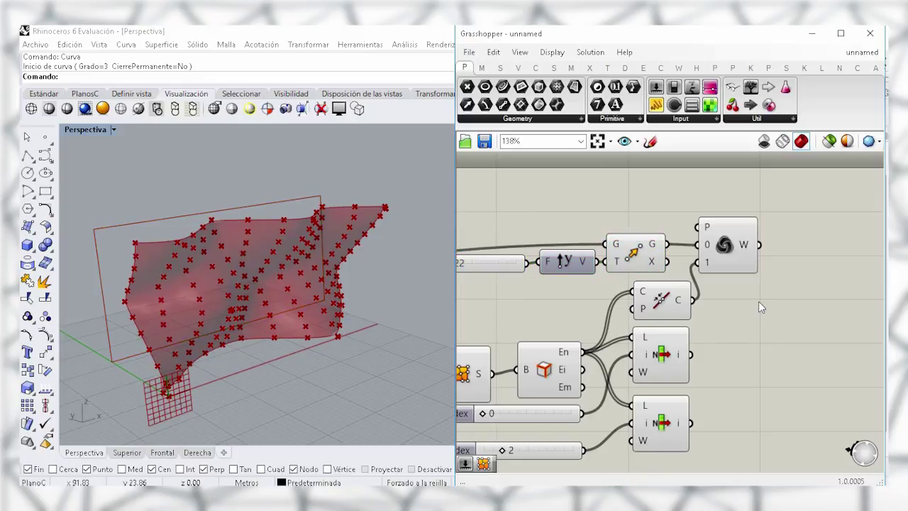
Add a Loft component and connect Weave's output W to its curves input C.
double_click(758, 301)
text(loft)
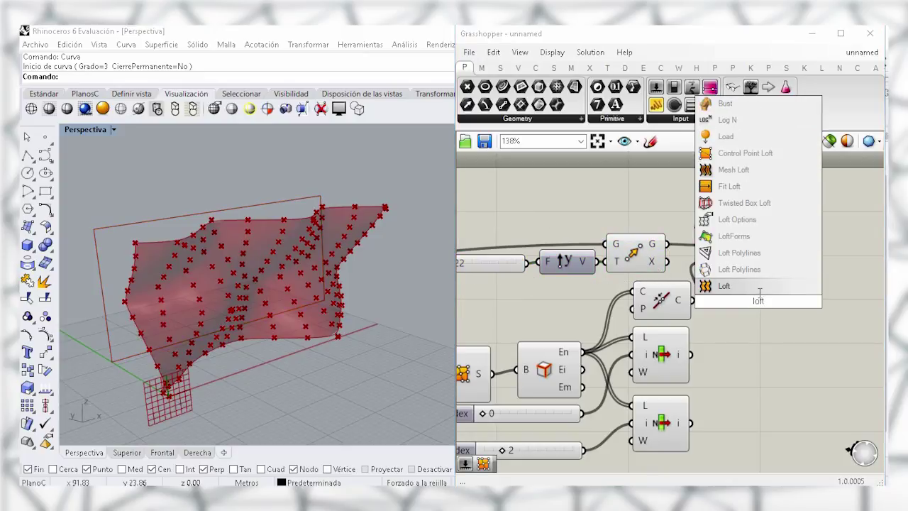
key(Return)
drag(744, 303, 777, 255)
click(792, 215)
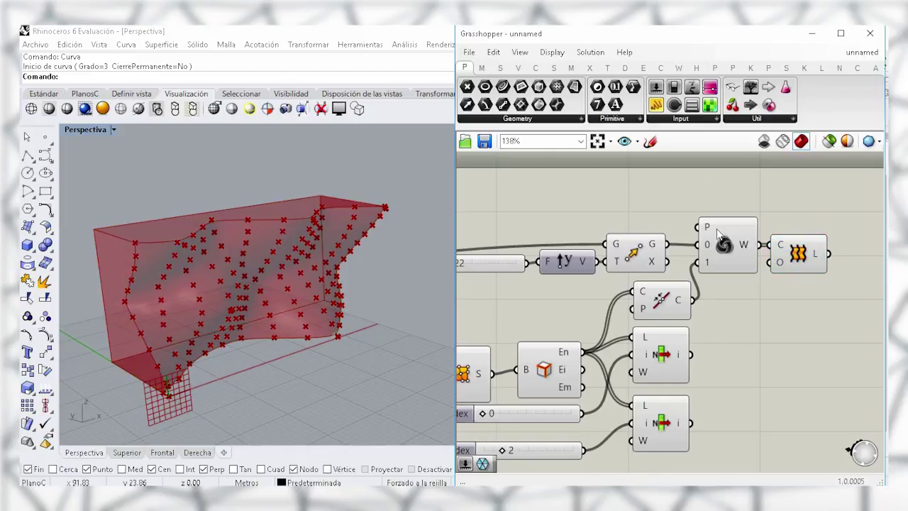
Add a second Move component above the first and connect Unit Y's output V to its T input.
right_drag(610, 227, 665, 211)
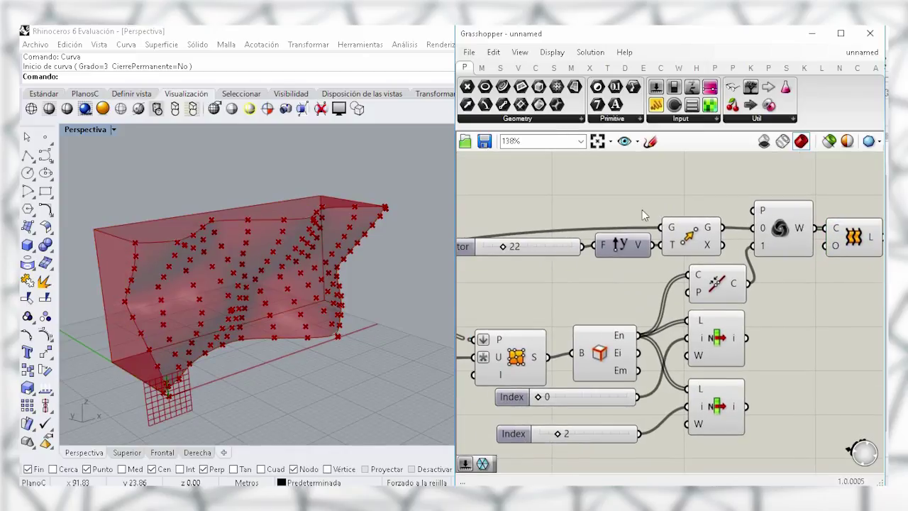
double_click(684, 183)
text(move)
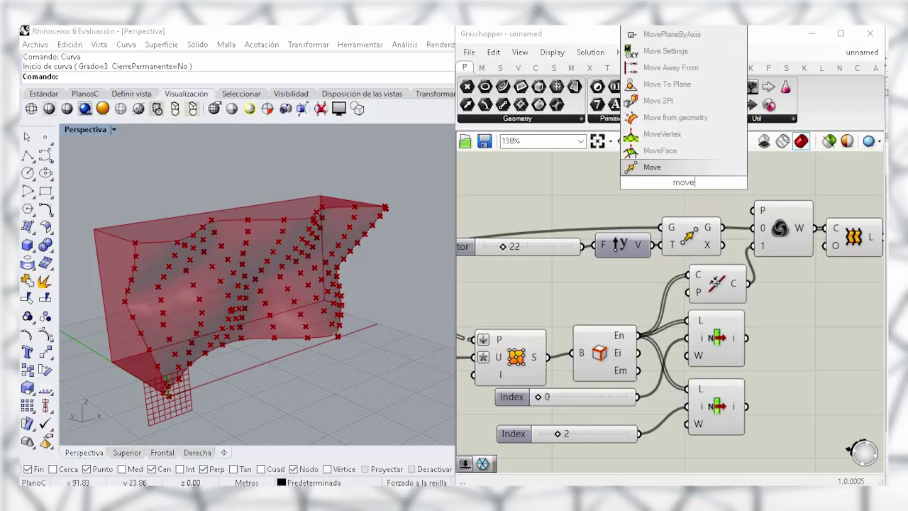
click(652, 166)
drag(664, 188, 654, 242)
drag(688, 182, 679, 186)
drag(640, 271, 589, 250)
click(637, 293)
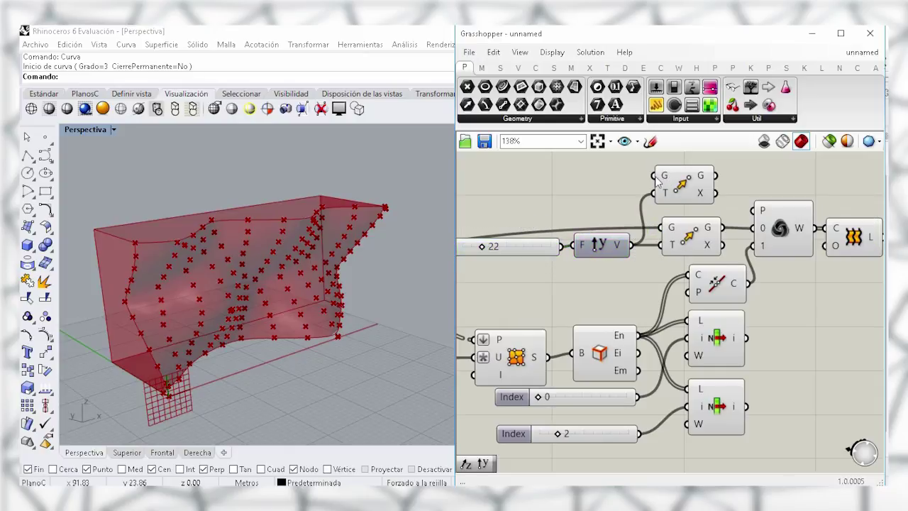
Connect Boundary Surfaces' output S to the upper Move's G input and check the moved surface in the viewport.
drag(658, 178, 568, 327)
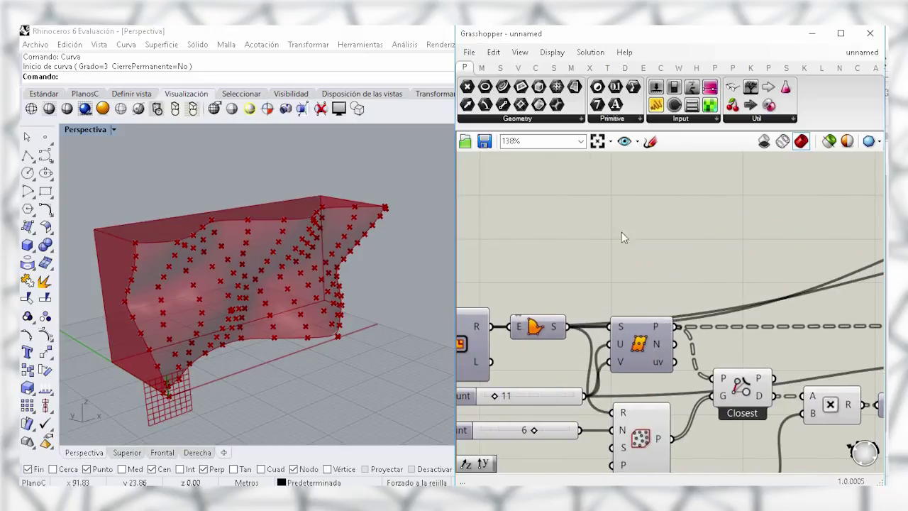
right_drag(679, 284, 627, 283)
right_drag(807, 246, 592, 292)
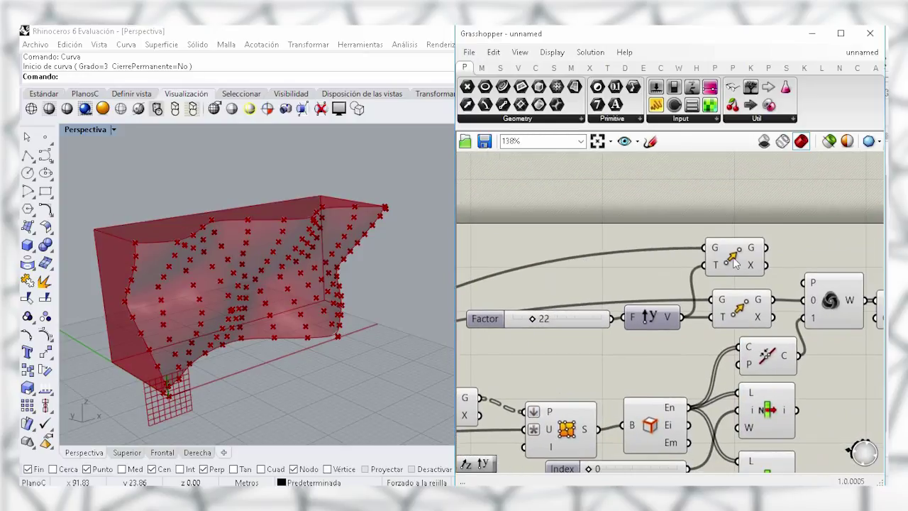
click(735, 259)
right_drag(304, 273, 307, 241)
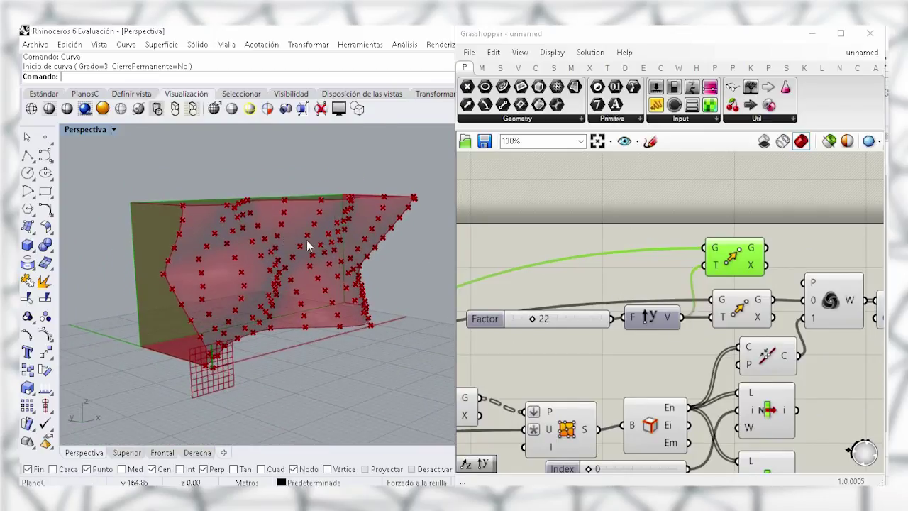
Add a Brep Join component and connect both the Loft output L and the upper Move's output G to its B input.
right_drag(740, 257, 656, 267)
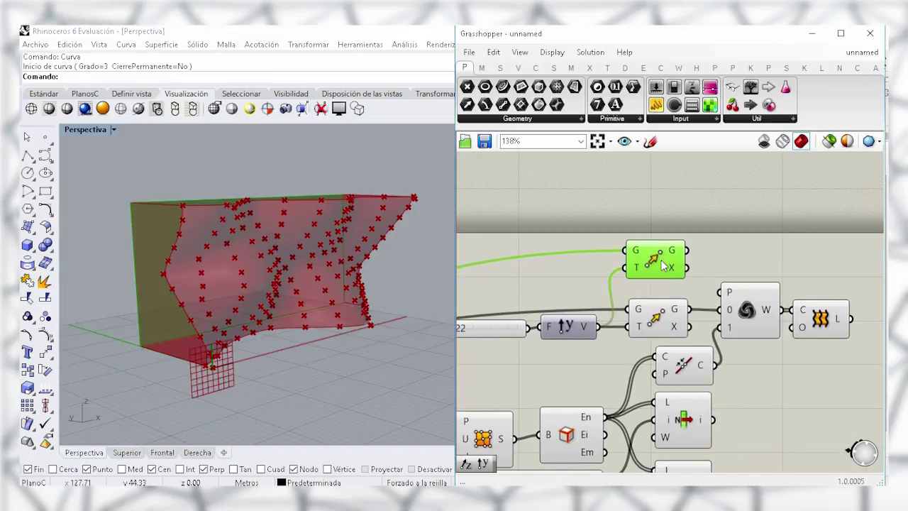
right_drag(778, 280, 703, 258)
click(738, 303)
double_click(735, 242)
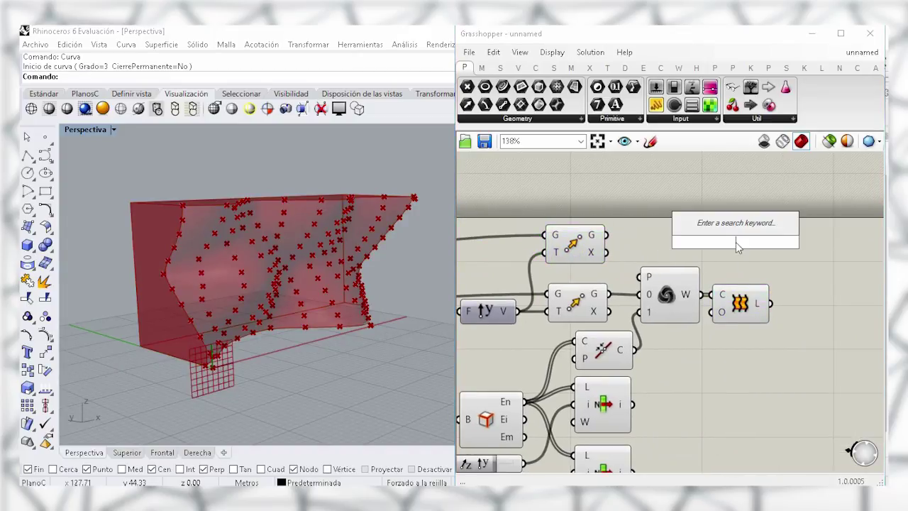
text(bre)
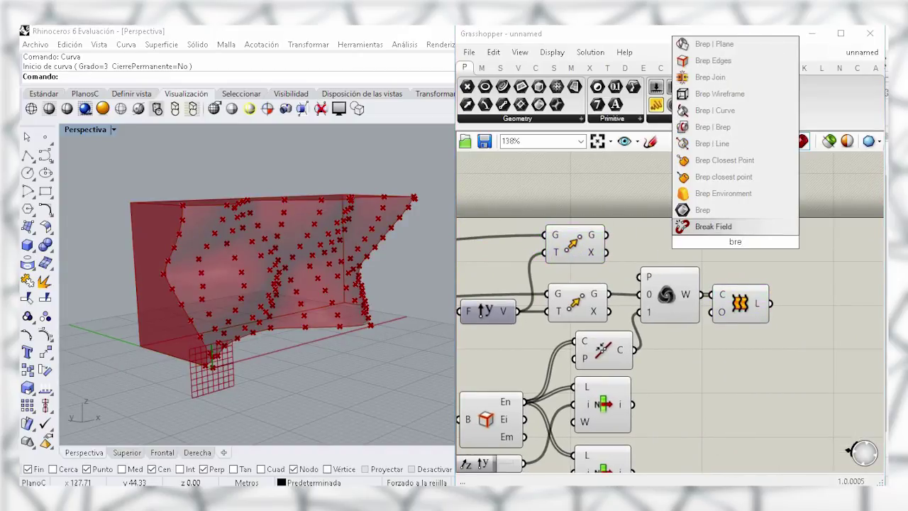
click(712, 76)
drag(731, 248, 805, 254)
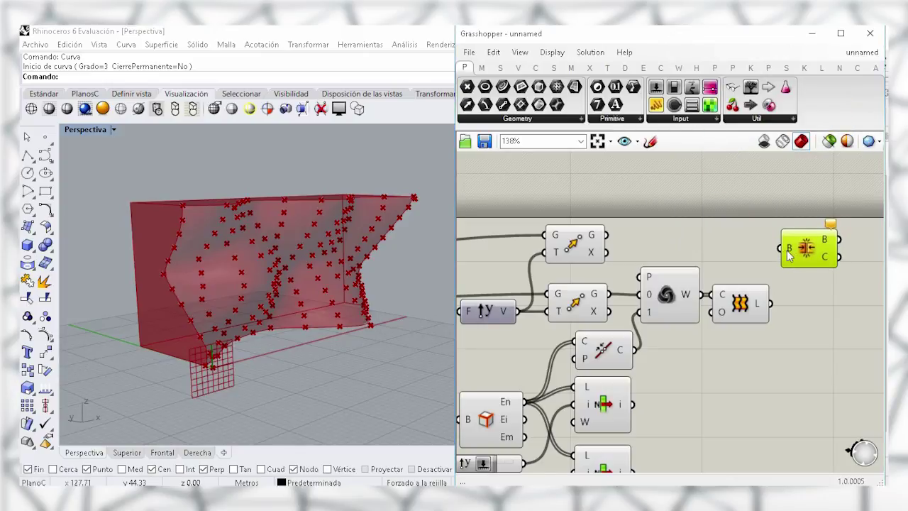
drag(770, 303, 607, 235)
click(648, 255)
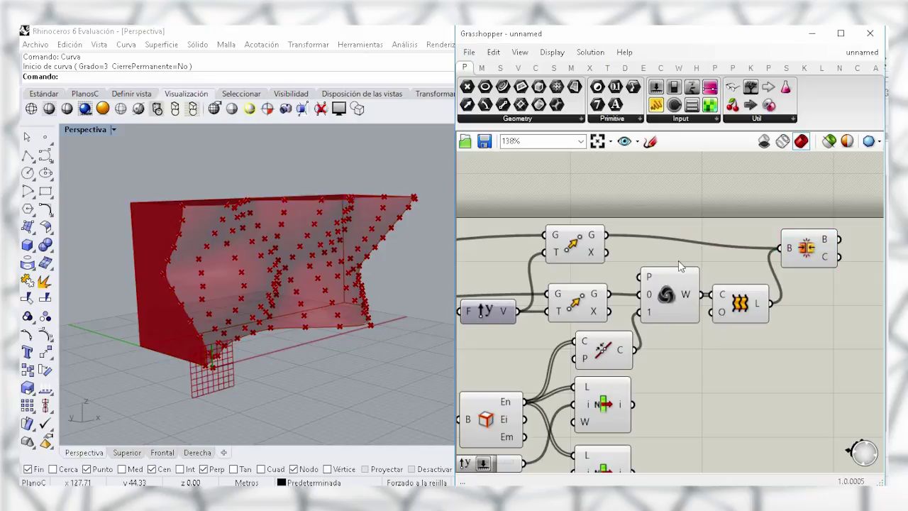
Examine the geometry of the Loft, Brep Join and both List Item components in the perspective view.
click(734, 305)
click(800, 243)
click(788, 335)
right_drag(656, 401, 651, 284)
click(594, 281)
mouse_move(297, 315)
right_down()
mouse_move(283, 307)
mouse_move(280, 328)
mouse_move(290, 308)
mouse_move(289, 319)
right_up()
click(605, 380)
click(663, 343)
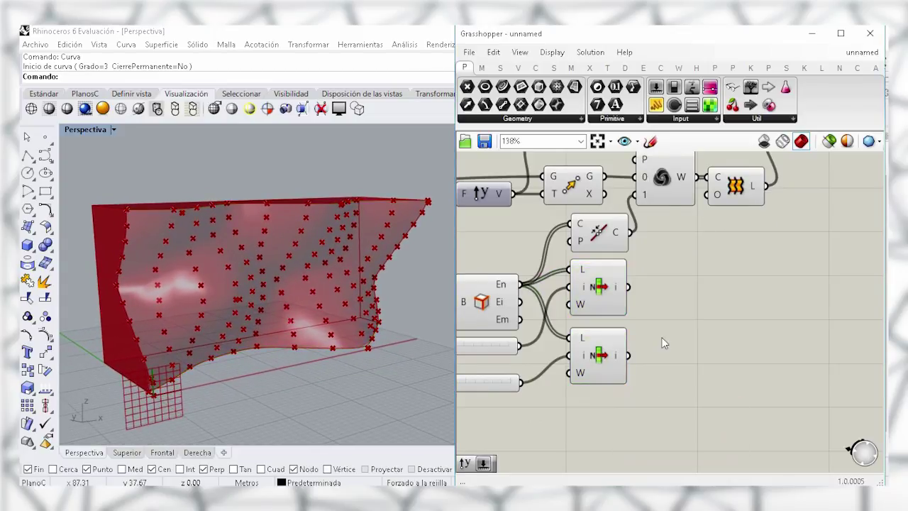
Add a Flip Curve component beside the lower List Item and connect that List Item's output i to its C input.
double_click(662, 368)
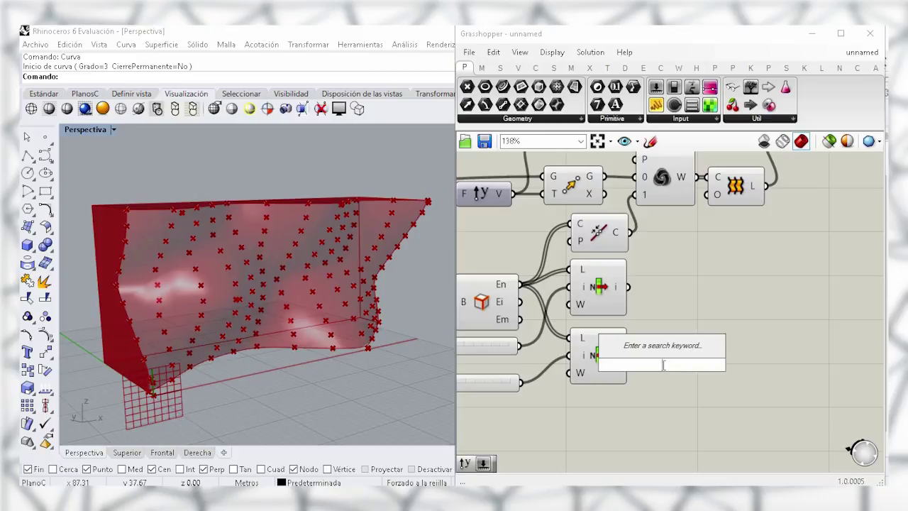
text(flip)
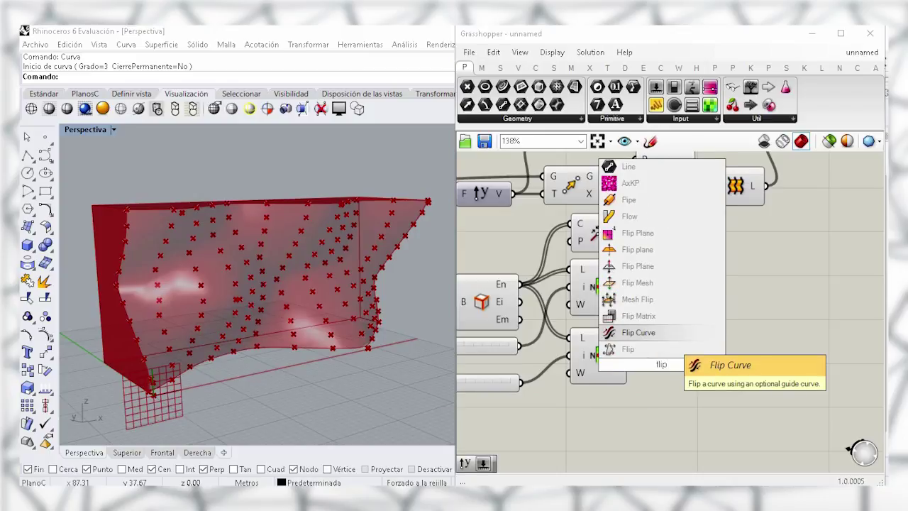
click(639, 332)
drag(657, 354, 627, 356)
right_drag(685, 295, 674, 318)
click(675, 319)
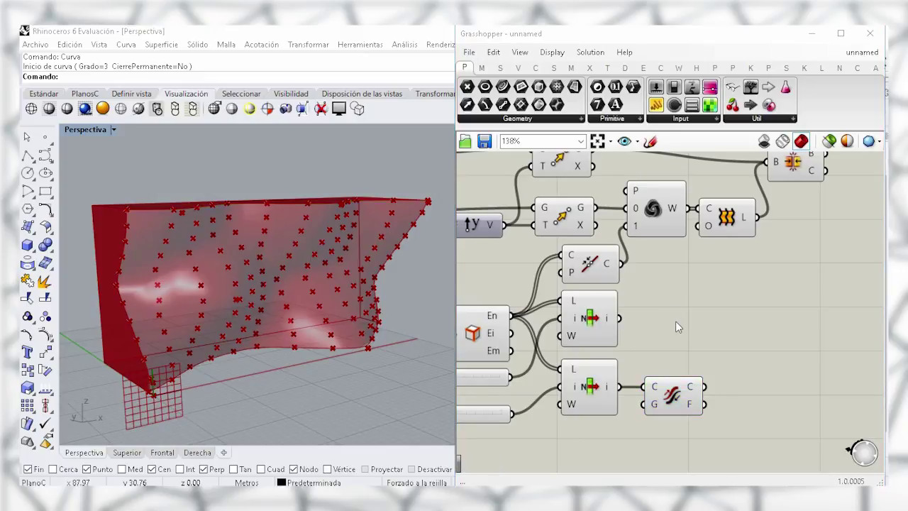
Add a Tween Two Curves On Surface component with free space between it and the List Item and Flip Curve components.
double_click(736, 334)
text(twe)
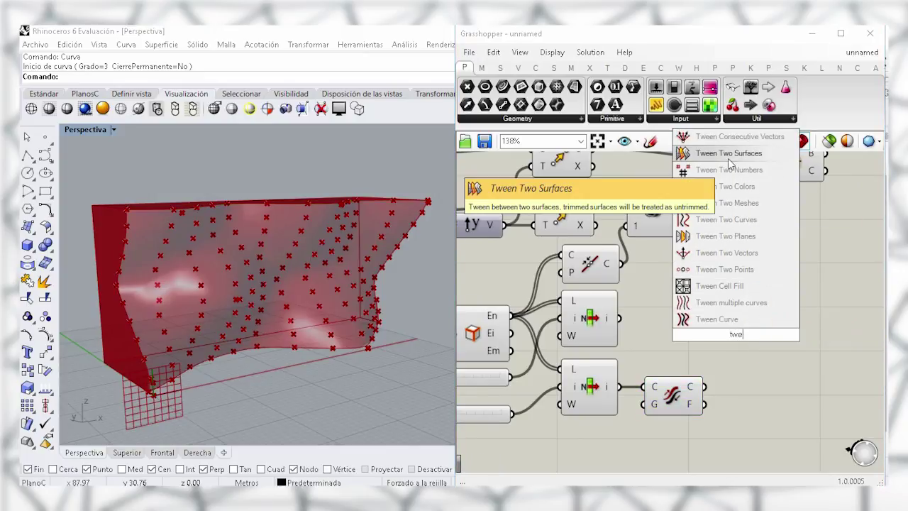
text(e)
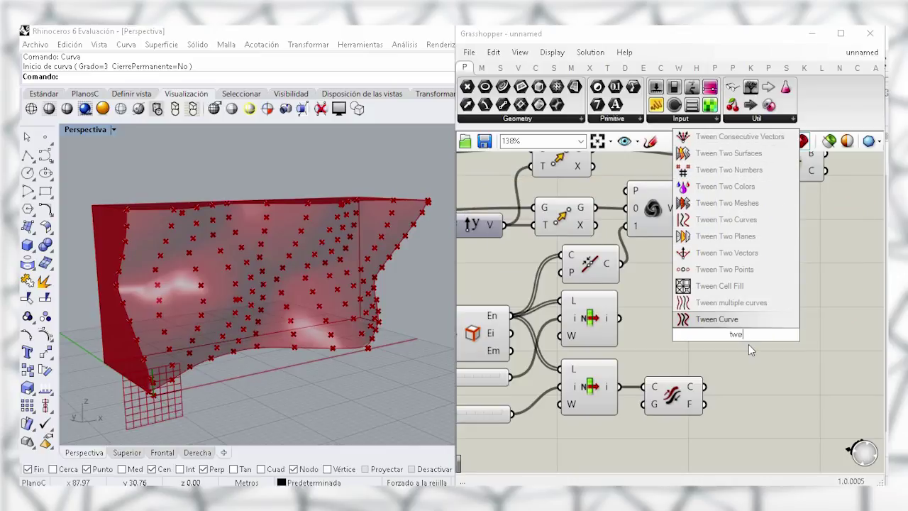
text(en tw)
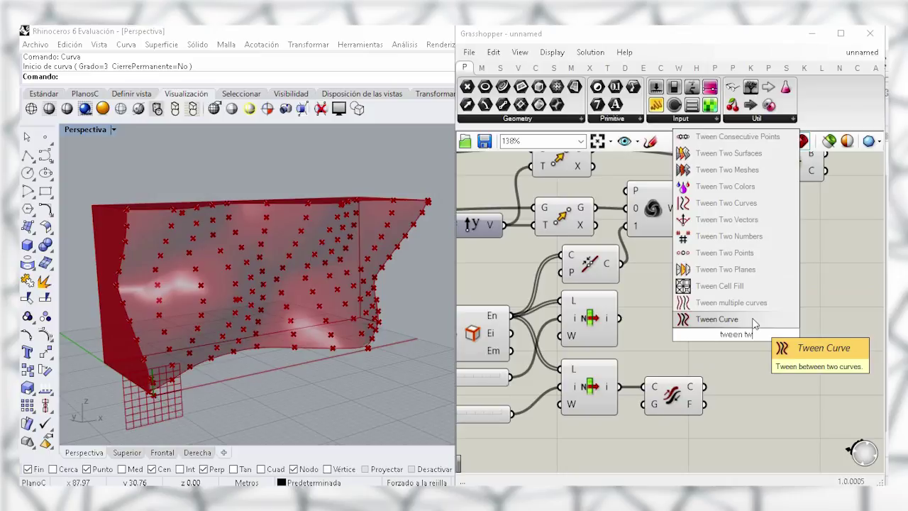
text(o curv)
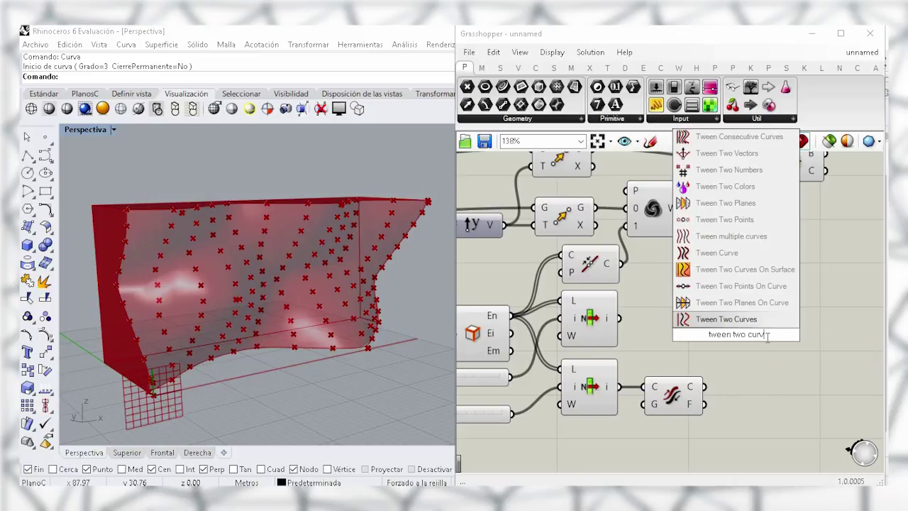
click(767, 274)
drag(742, 302, 795, 302)
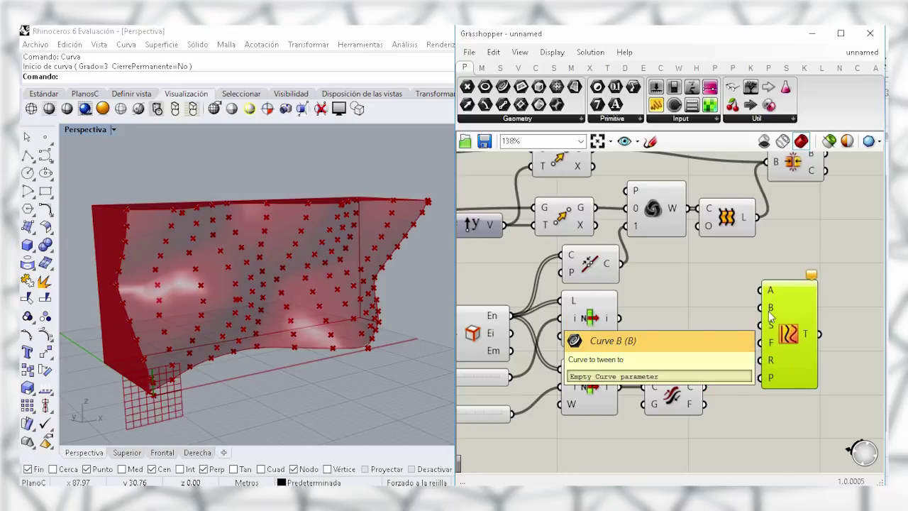
drag(787, 333, 793, 333)
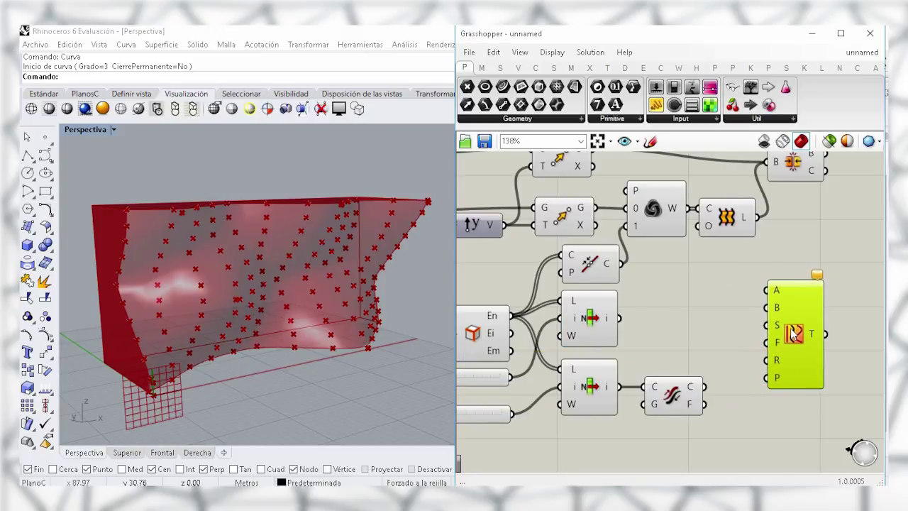
Wire the tween component: upper List Item output i to A, Flip Curve output C to B, and the Surface From Points output S to S.
drag(606, 319, 818, 338)
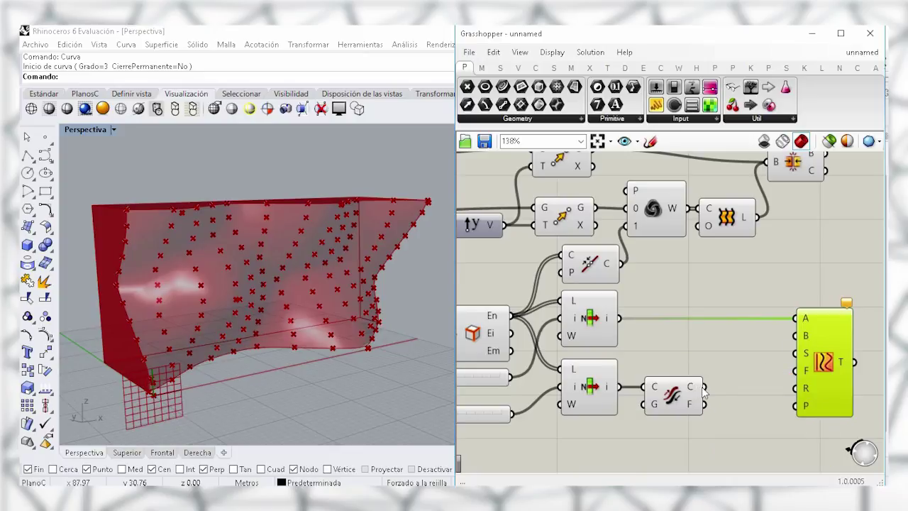
drag(704, 387, 829, 339)
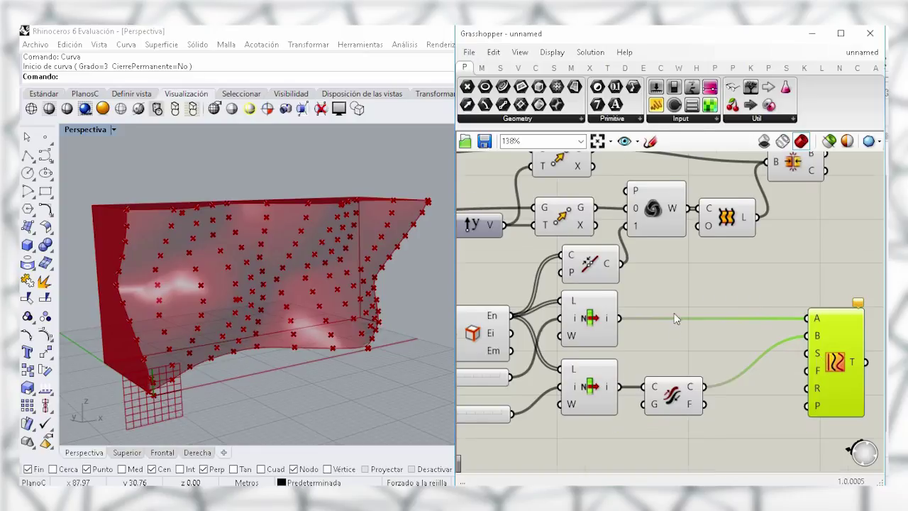
right_drag(518, 322, 680, 297)
click(545, 317)
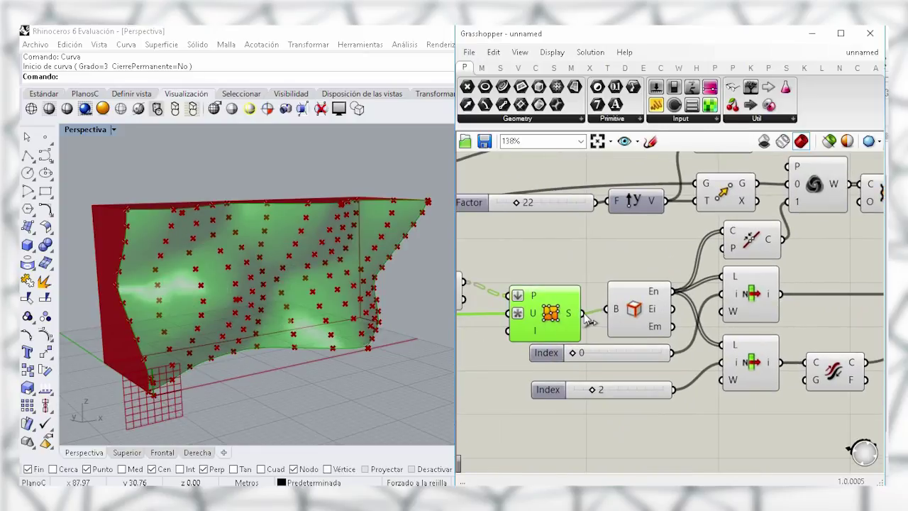
drag(583, 315, 760, 329)
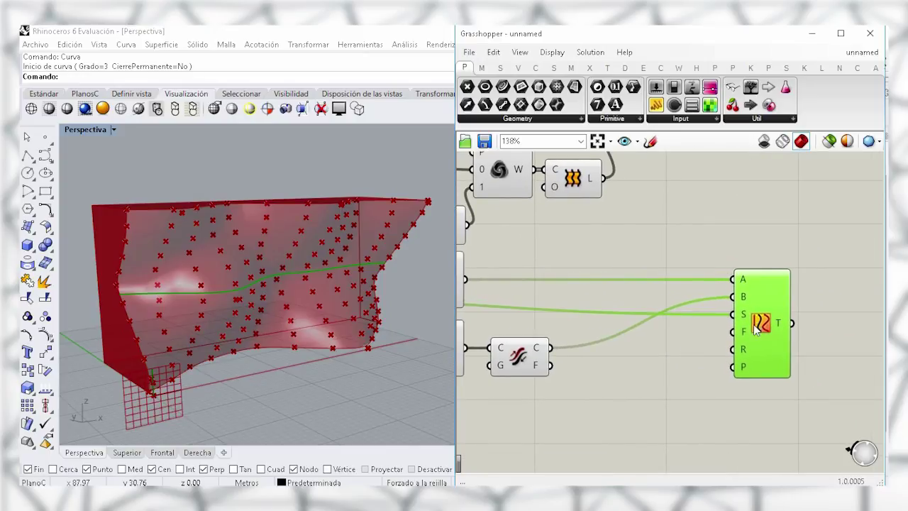
mouse_move(742, 352)
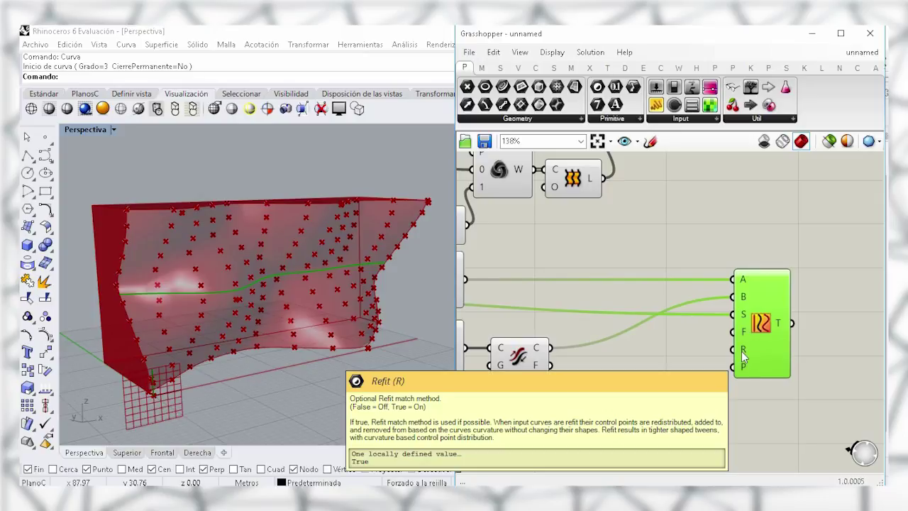
click(674, 384)
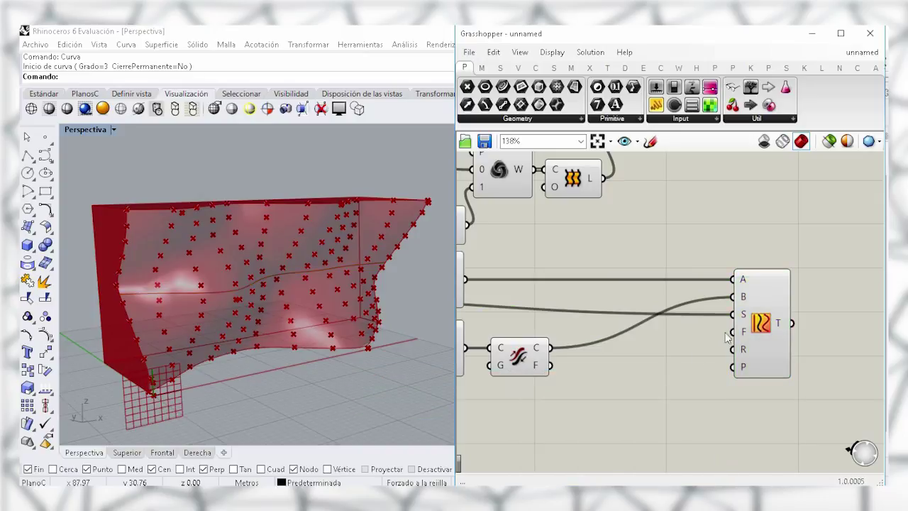
Add a Reparameterized Range component below the tween's wires and connect its output R to the tween's F input.
double_click(680, 397)
text(repa)
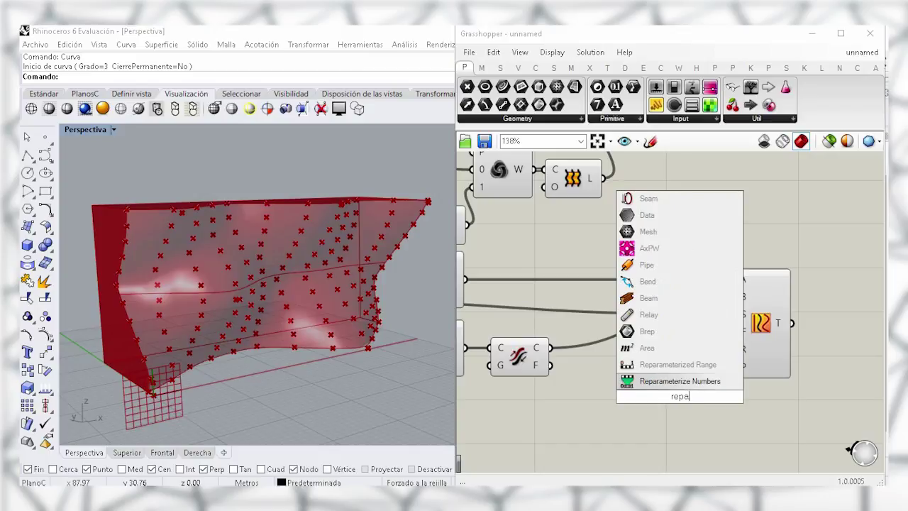
click(680, 380)
drag(765, 323, 701, 401)
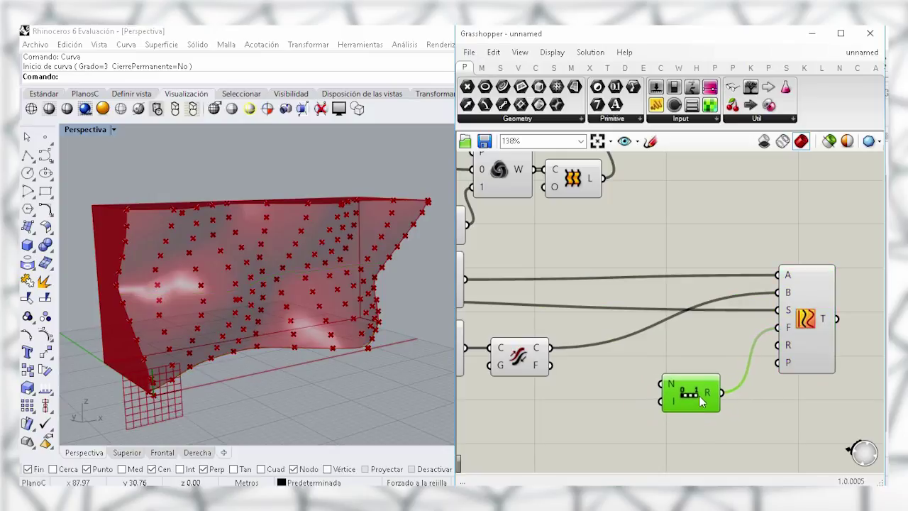
Add a Boolean Toggle set to False and connect it to the Reparameterized Range's Include input I.
mouse_move(674, 403)
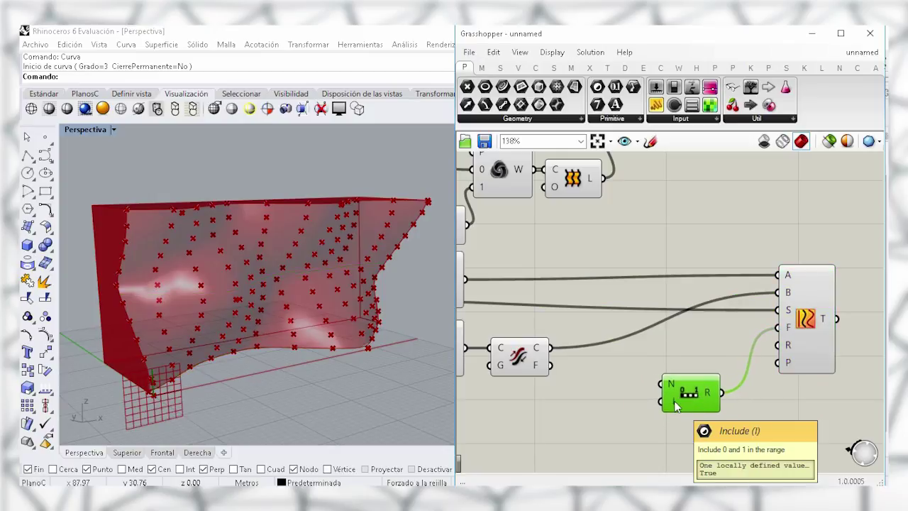
double_click(618, 405)
text(bool)
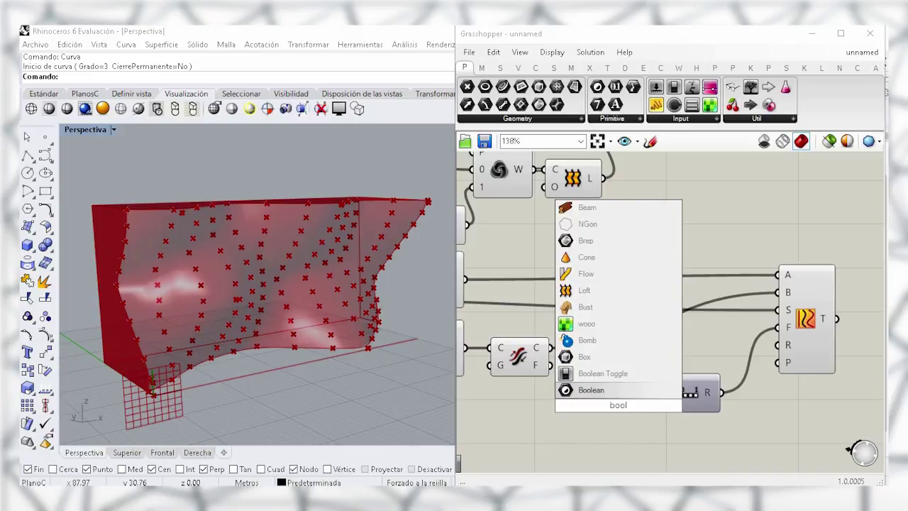
click(618, 374)
drag(609, 401, 578, 401)
drag(636, 404, 664, 401)
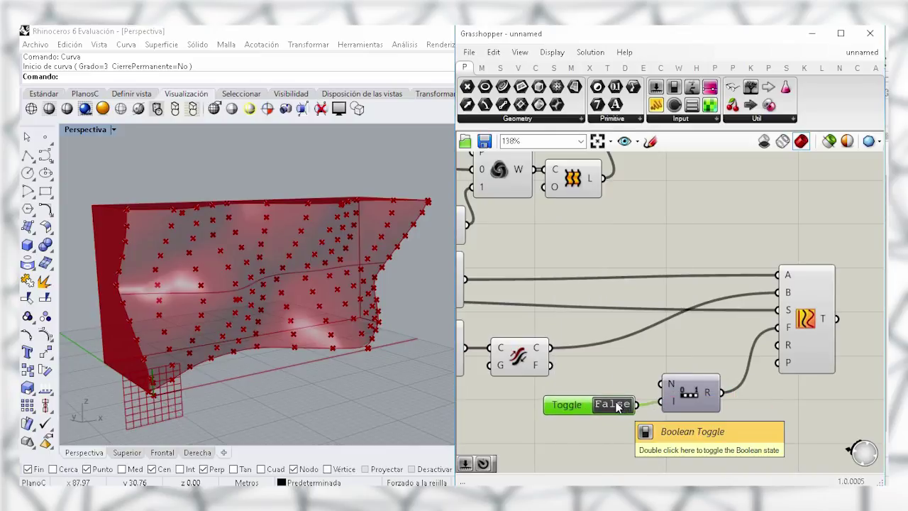
Add a number slider with value 15, connect it to the Reparameterized Range's N input and reduce it to 5.
double_click(536, 416)
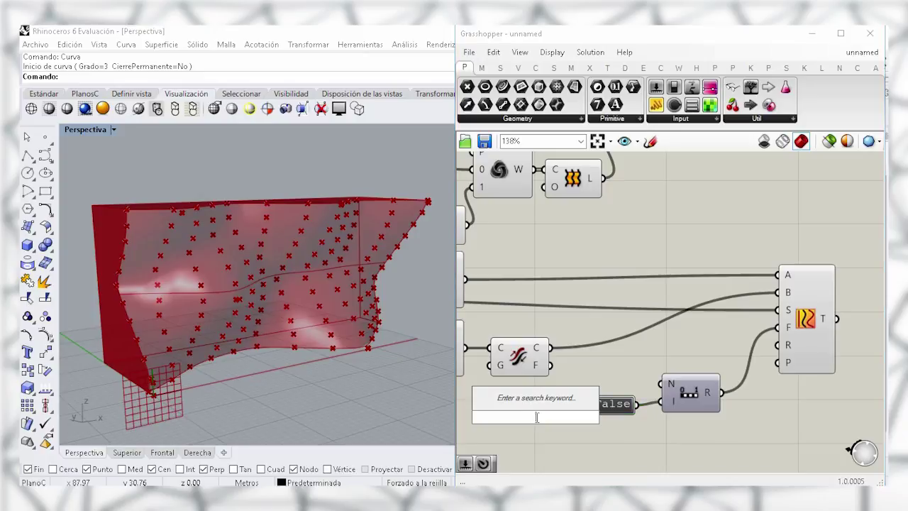
text(15)
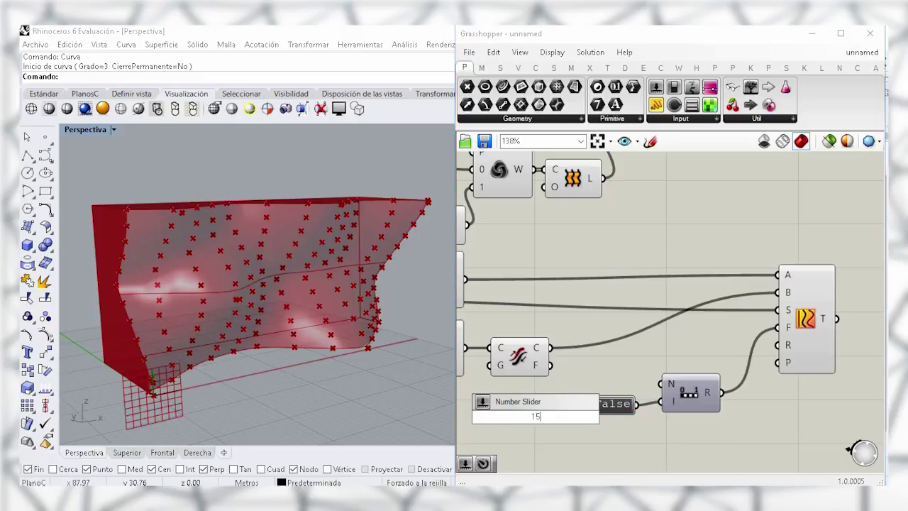
key(Return)
drag(546, 423, 548, 385)
click(560, 407)
drag(608, 385, 664, 385)
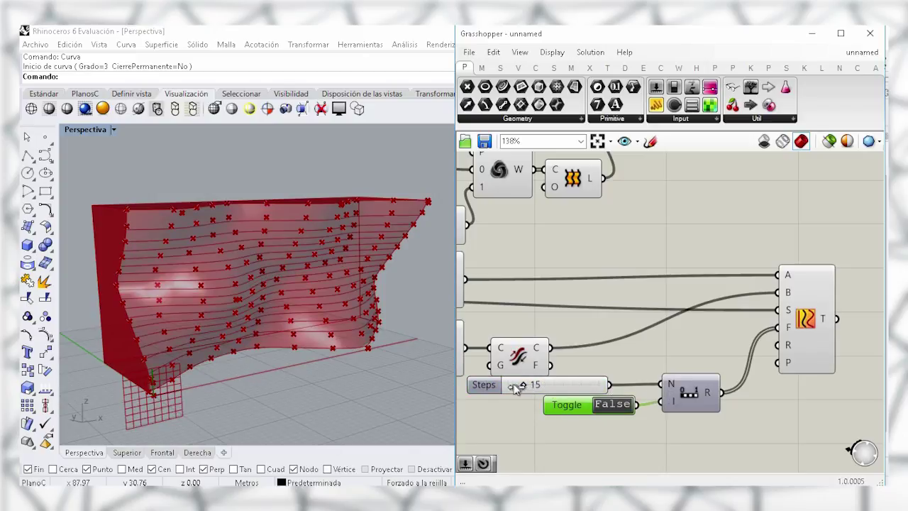
drag(511, 388, 518, 389)
Turn off the preview of the Move component whose points feed the Surface From Points component.
right_drag(536, 314, 617, 315)
right_drag(533, 296, 615, 295)
right_drag(534, 268, 616, 283)
click(571, 343)
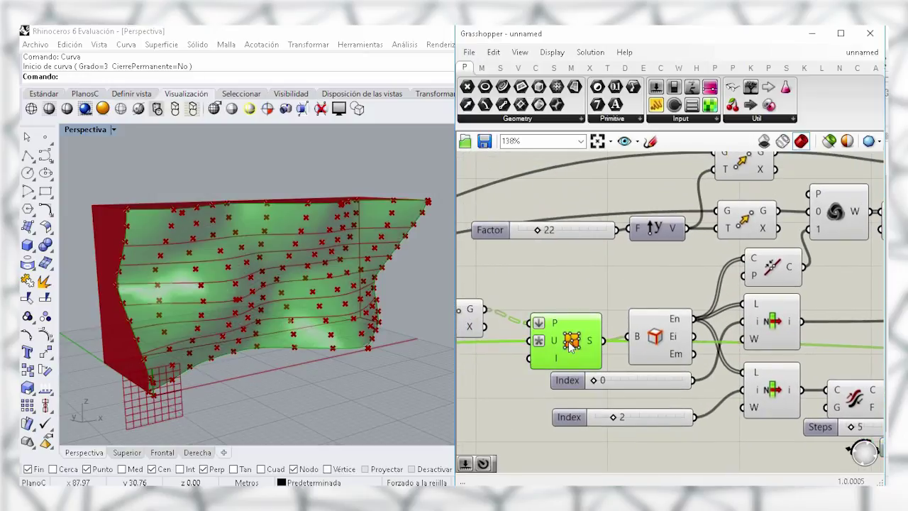
click(597, 249)
click(744, 221)
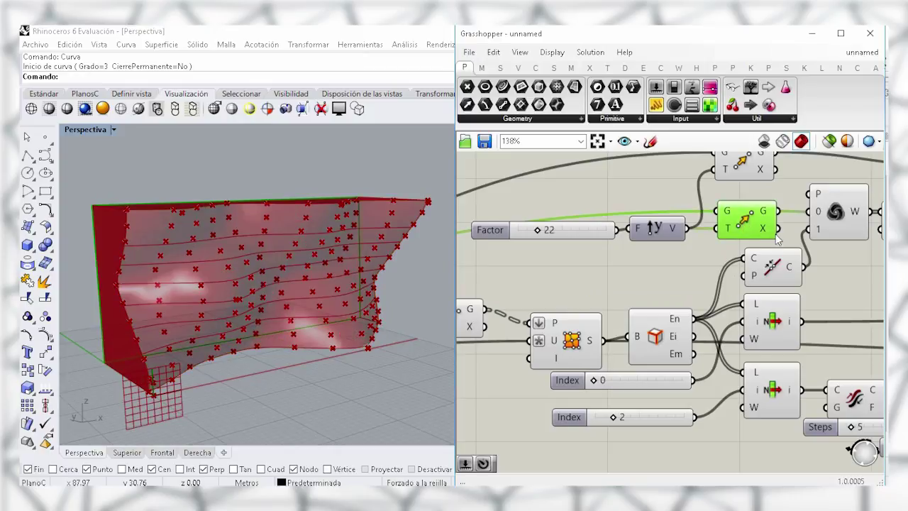
right_drag(732, 270, 683, 297)
right_drag(594, 298, 719, 268)
click(531, 314)
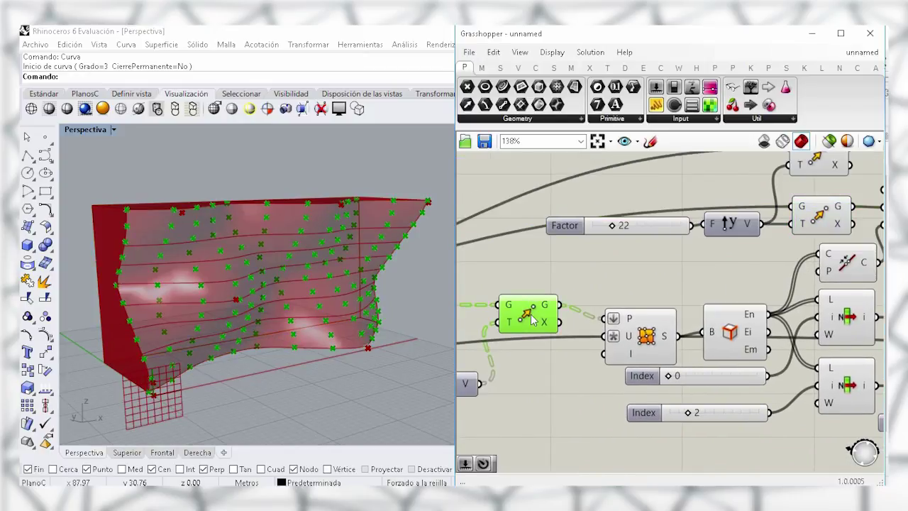
right_click(531, 315)
click(565, 339)
click(583, 304)
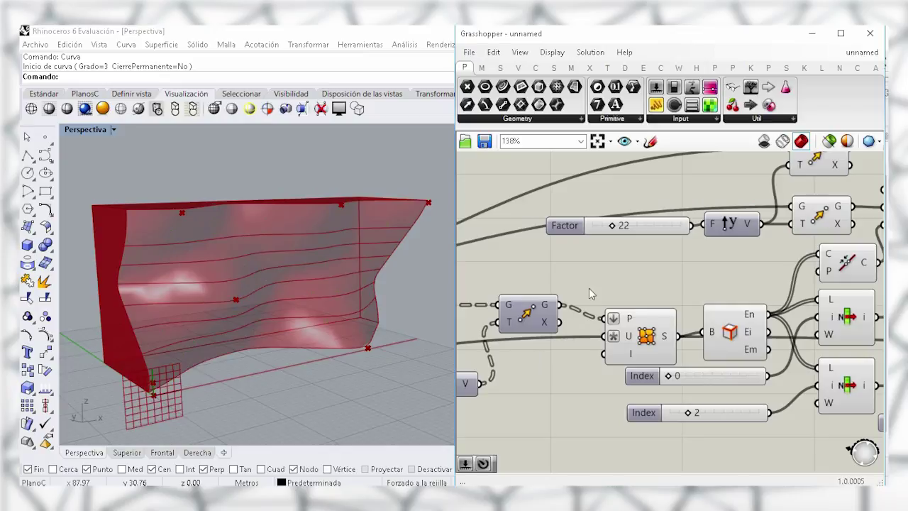
Turn off the preview of the Pull Point component and of the Populate 3D component that supplies its attractor points.
right_drag(497, 312, 715, 287)
right_drag(518, 329, 630, 308)
click(634, 318)
right_click(633, 317)
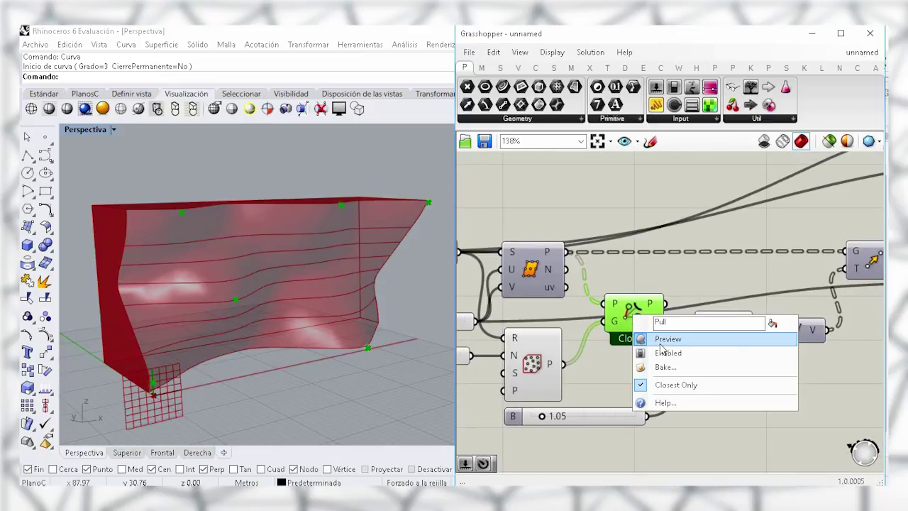
click(660, 342)
click(534, 368)
right_click(534, 368)
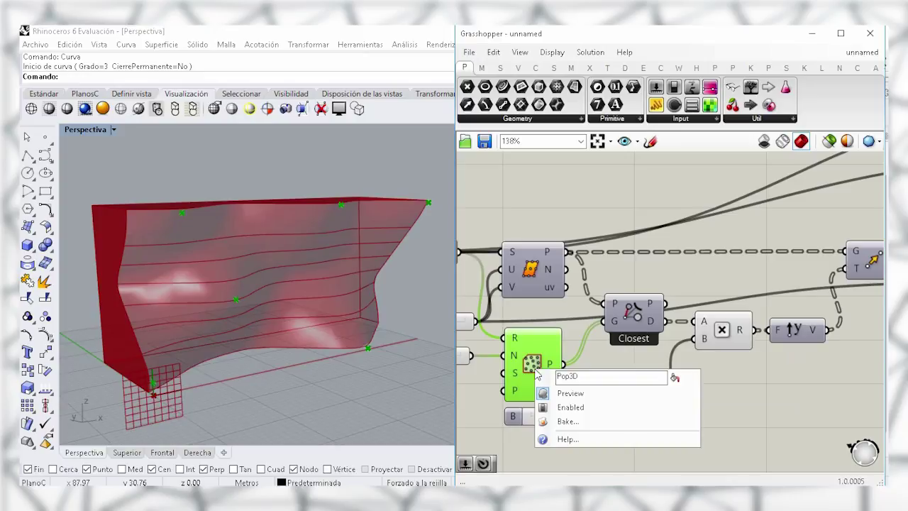
click(568, 394)
Shift the Reparameterized Range with its slider and toggle, set the Steps slider to 8 and highlight the tweened curves.
right_drag(764, 339, 549, 348)
right_drag(880, 355, 697, 316)
right_drag(787, 389, 746, 389)
drag(745, 411, 633, 329)
drag(732, 346, 732, 358)
click(726, 287)
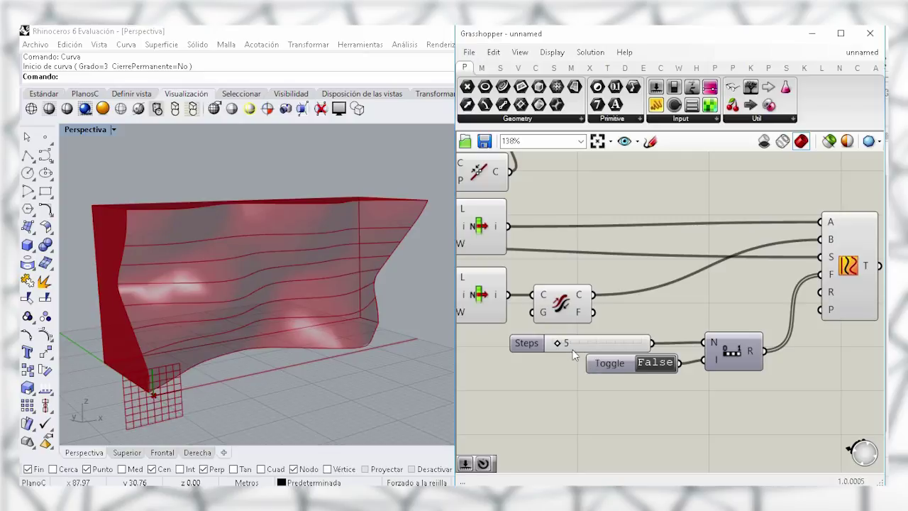
mouse_move(560, 344)
mouse_down()
mouse_move(568, 345)
mouse_move(560, 345)
mouse_up()
right_drag(696, 305, 620, 309)
click(766, 285)
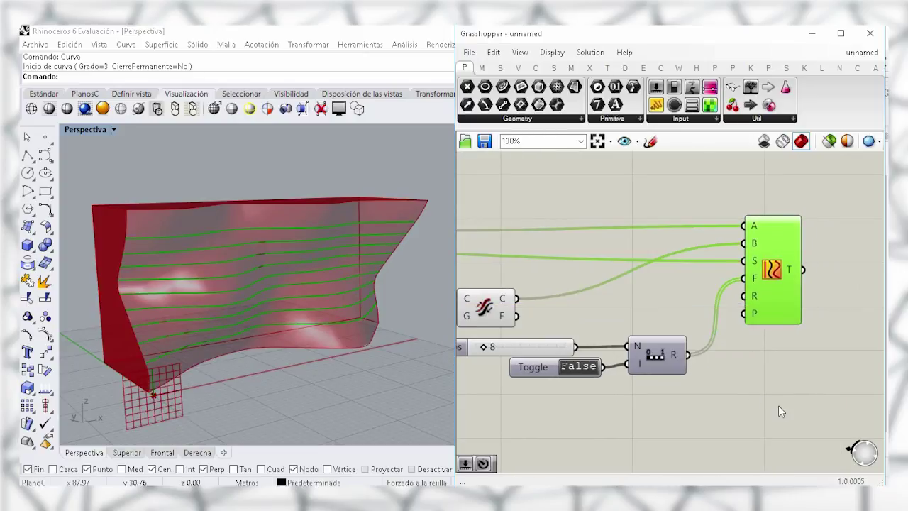
Add a Boolean Toggle set to False and connect it to the R input of the Tween Two Curves On Surface component.
right_drag(778, 406, 737, 410)
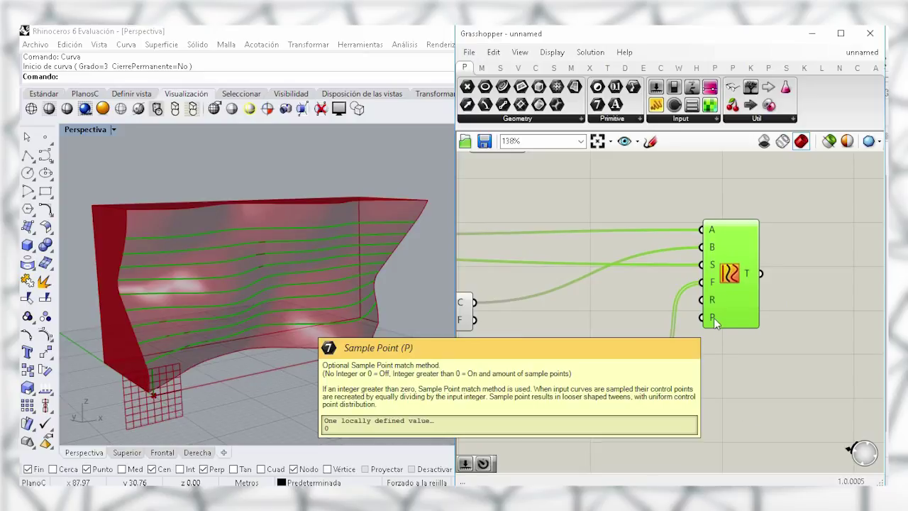
mouse_move(712, 300)
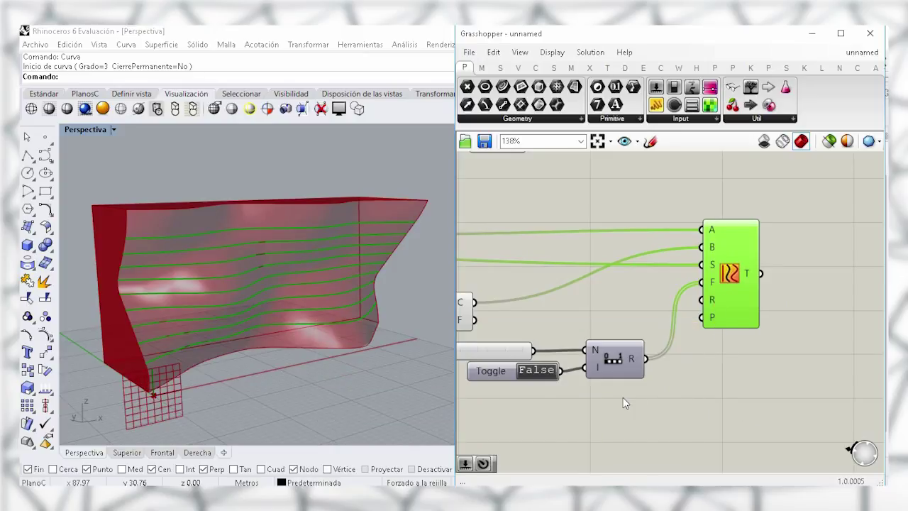
double_click(623, 397)
text(bool)
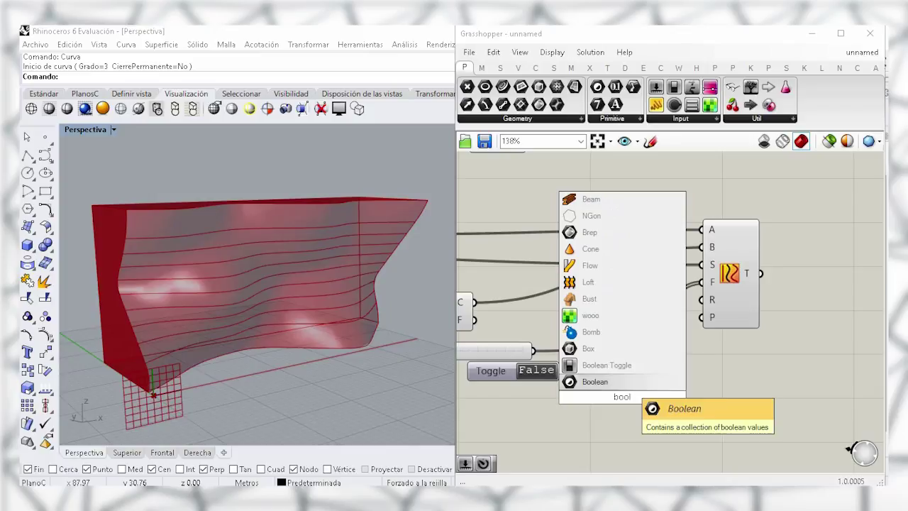
click(626, 367)
drag(614, 402, 593, 402)
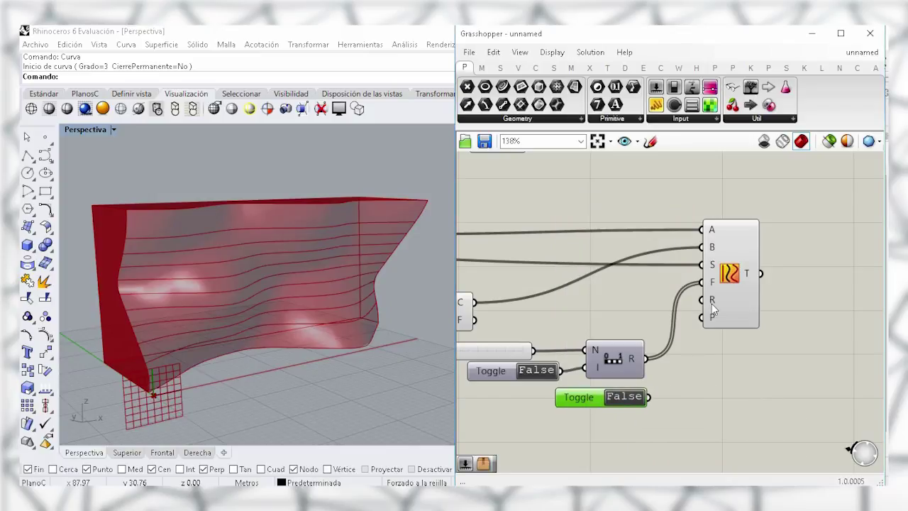
drag(655, 396, 651, 397)
drag(732, 293, 744, 288)
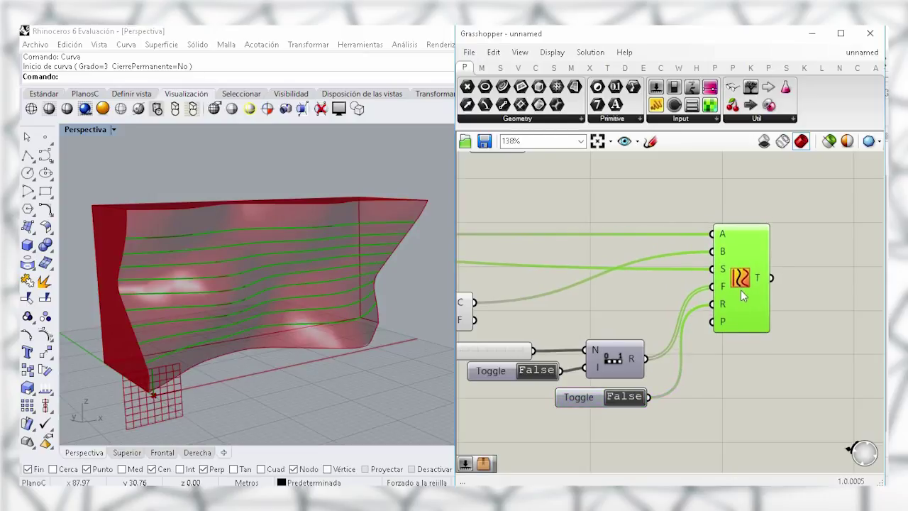
Graft the T output of the Tween Two Curves On Surface component.
right_click(761, 277)
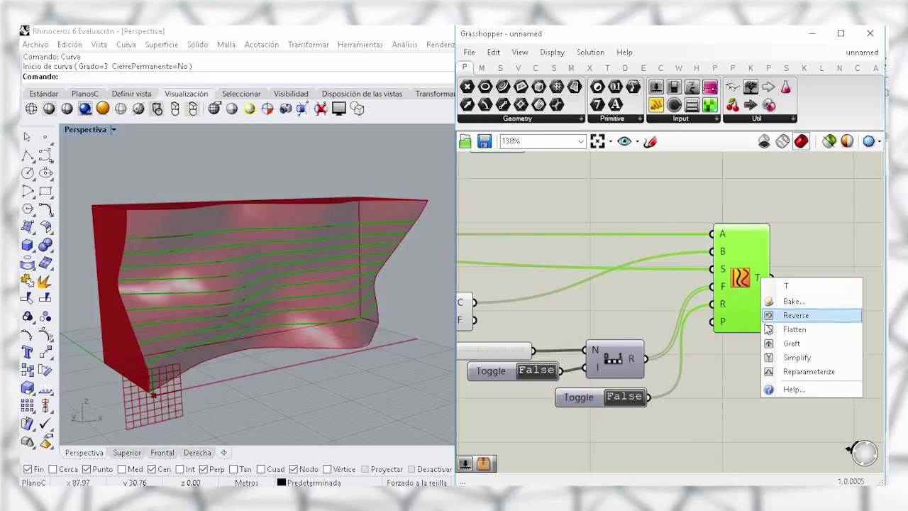
click(791, 343)
click(823, 304)
Add a Curve parameter and connect the grafted tween output T to it.
right_drag(831, 309, 699, 312)
double_click(698, 283)
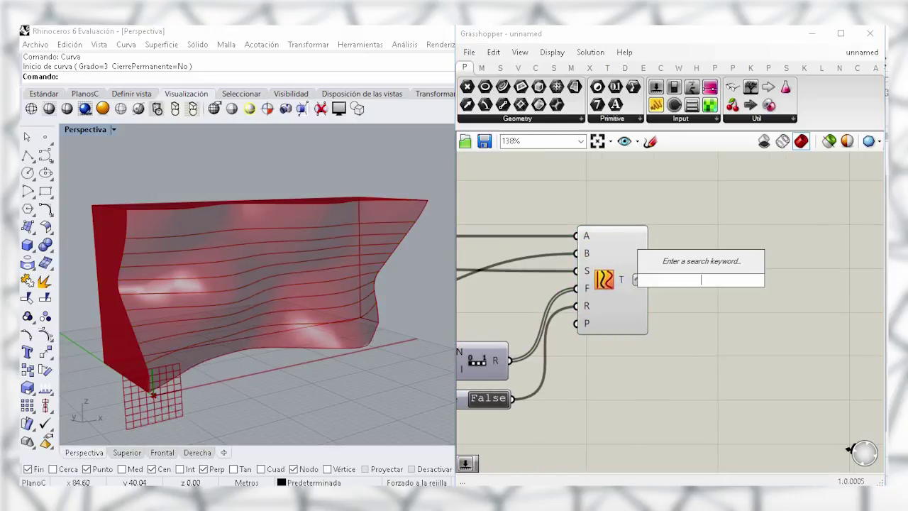
text(curve)
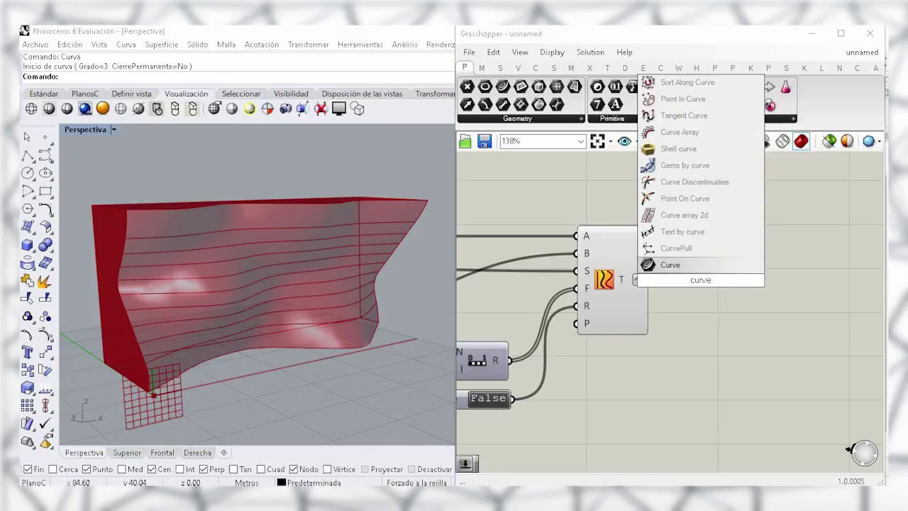
key(Return)
click(700, 282)
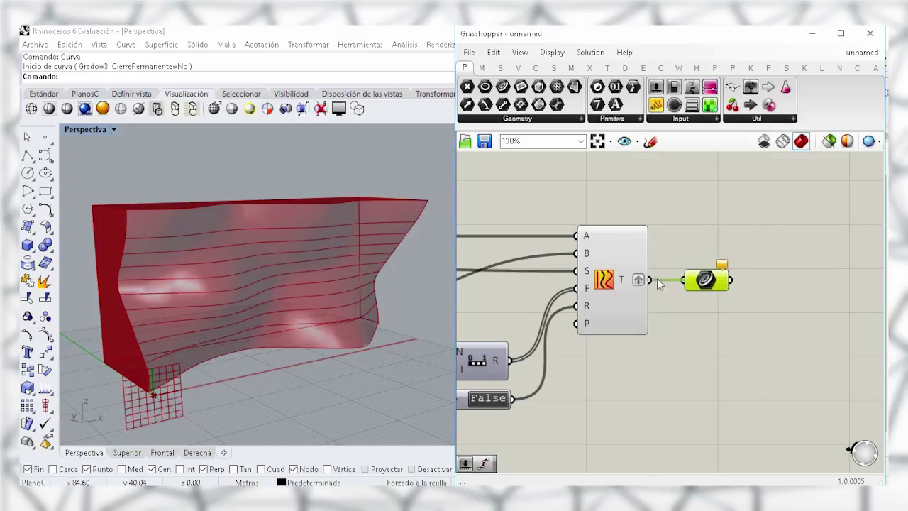
drag(658, 283, 651, 280)
click(707, 364)
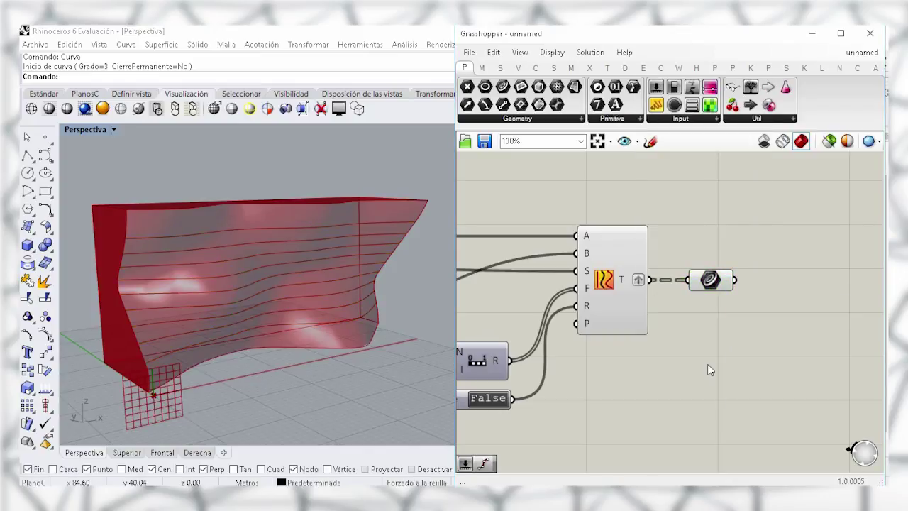
Add a Perp Frame component, reparameterize its C input and connect the Curve parameter to it.
double_click(707, 363)
text(perp)
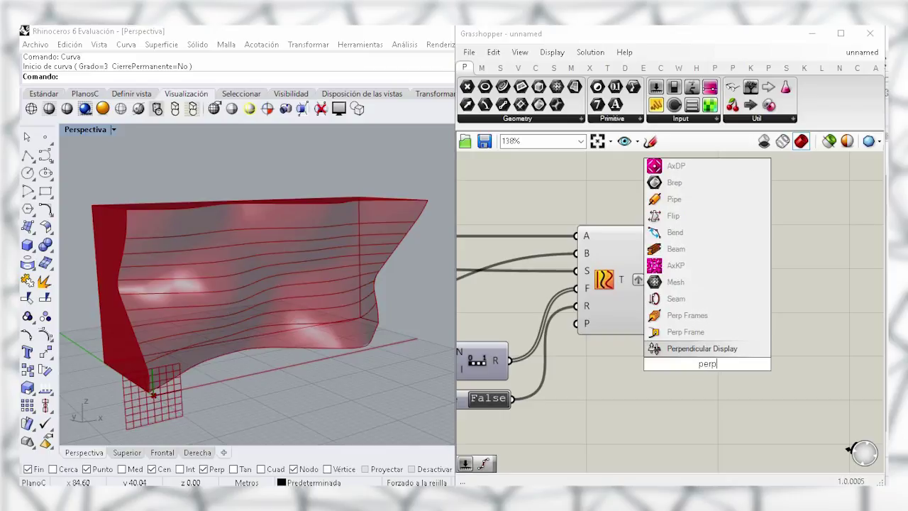
click(685, 332)
drag(699, 369, 785, 294)
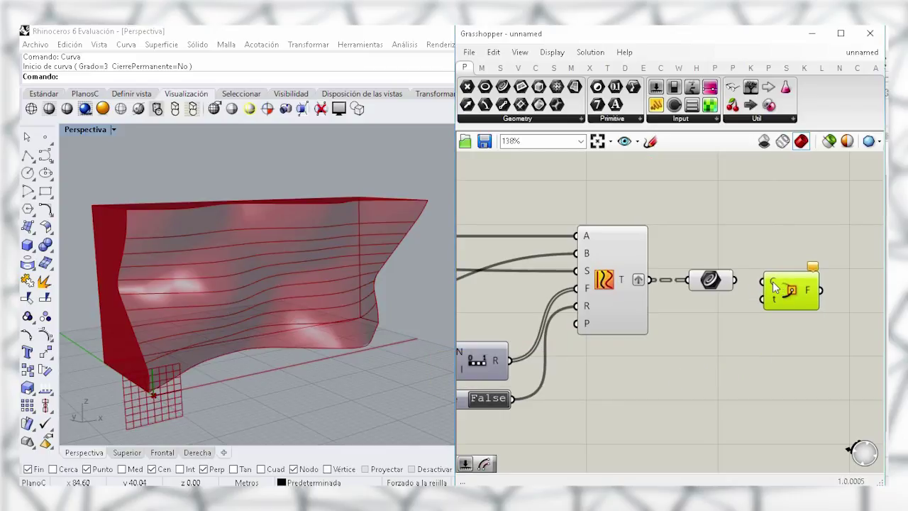
right_click(772, 282)
click(789, 371)
drag(770, 287, 735, 280)
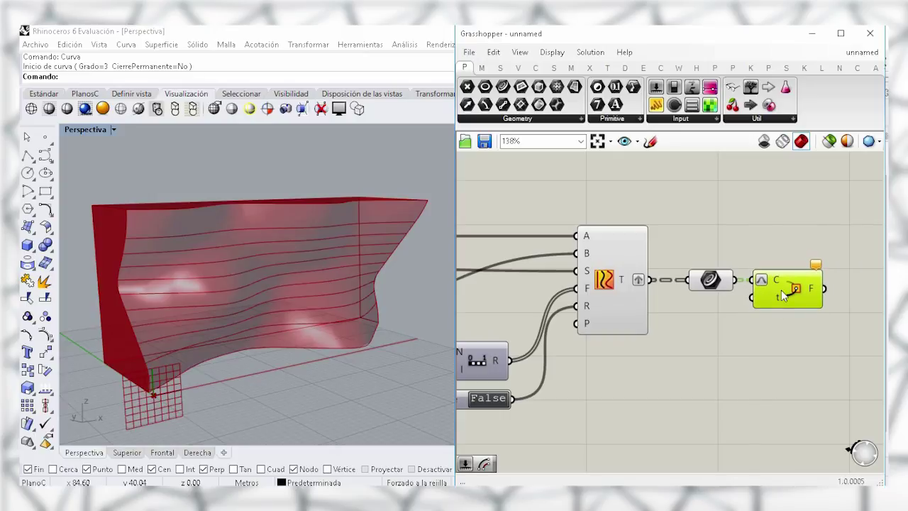
drag(785, 296, 804, 295)
Add a Graph Mapper below the Curve parameter and set its graph type to Bezier.
double_click(701, 363)
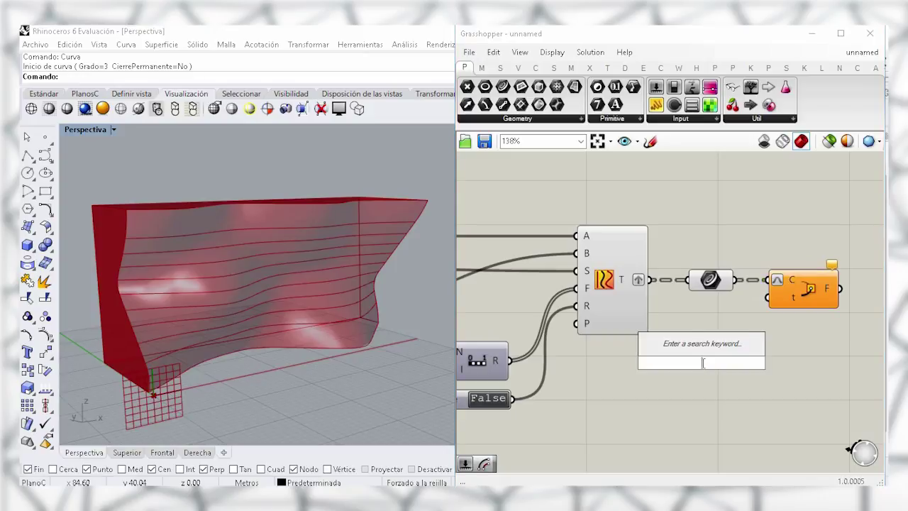
text(gra)
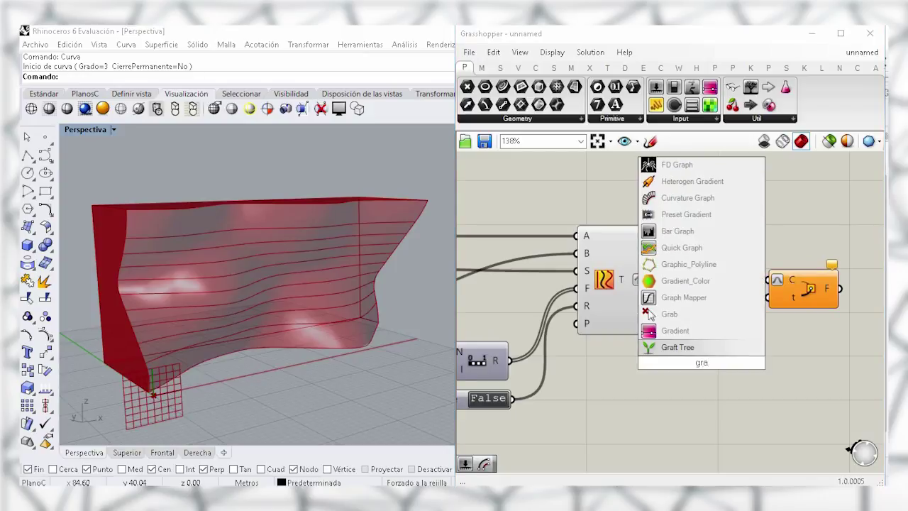
click(687, 298)
drag(764, 424, 726, 378)
right_click(725, 377)
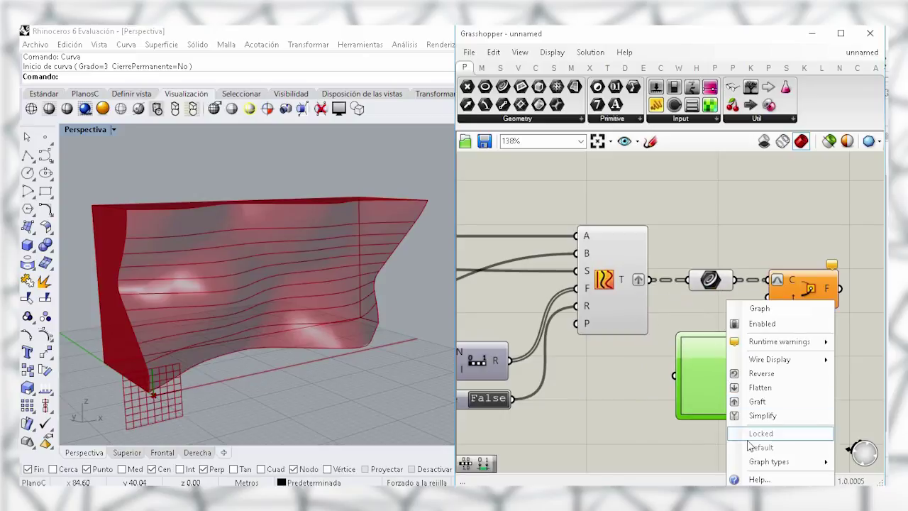
mouse_move(763, 462)
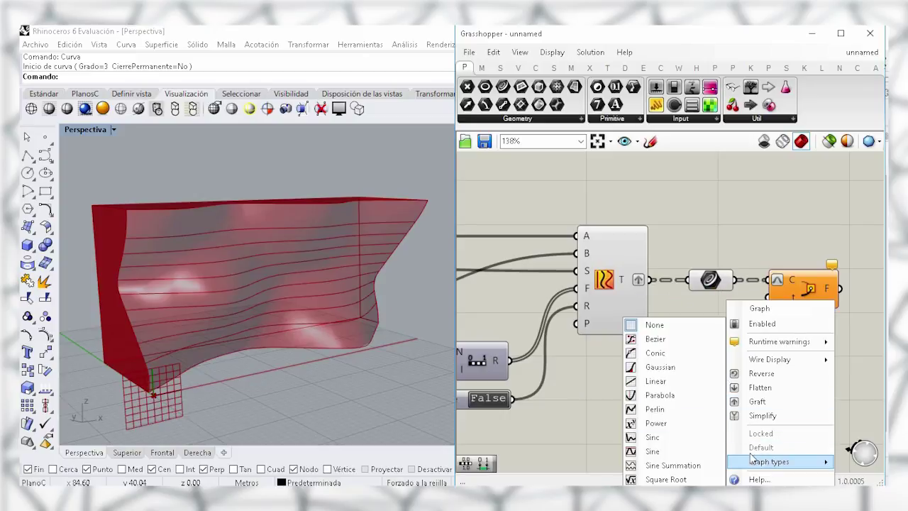
click(674, 336)
drag(701, 396, 715, 363)
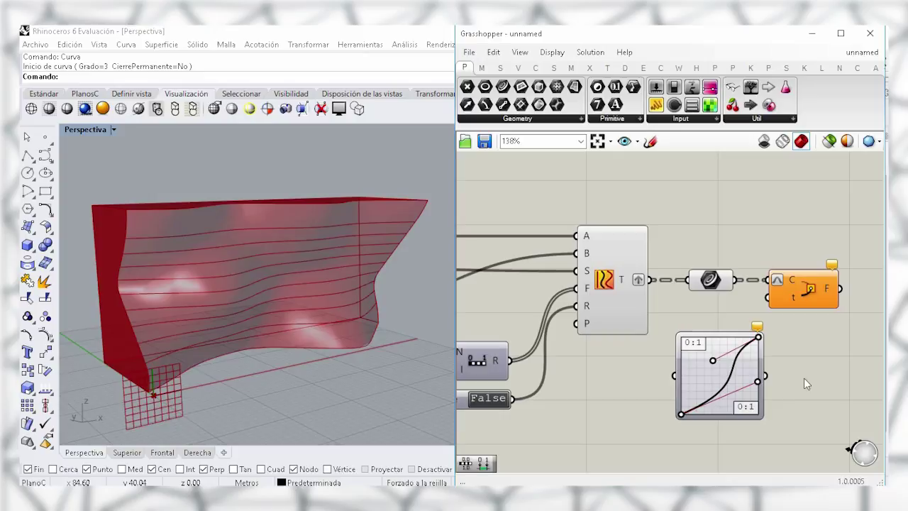
Connect the Graph Mapper to Perp Frame's t input and move both components farther from the Curve parameter.
drag(765, 375, 804, 339)
right_drag(800, 332, 704, 316)
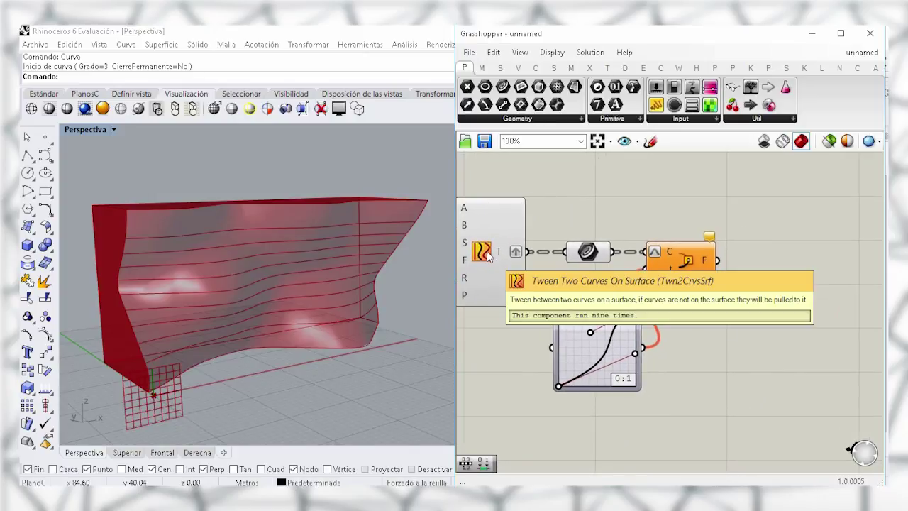
right_drag(768, 338, 732, 336)
drag(752, 415, 588, 243)
drag(638, 258, 651, 258)
drag(759, 250, 795, 260)
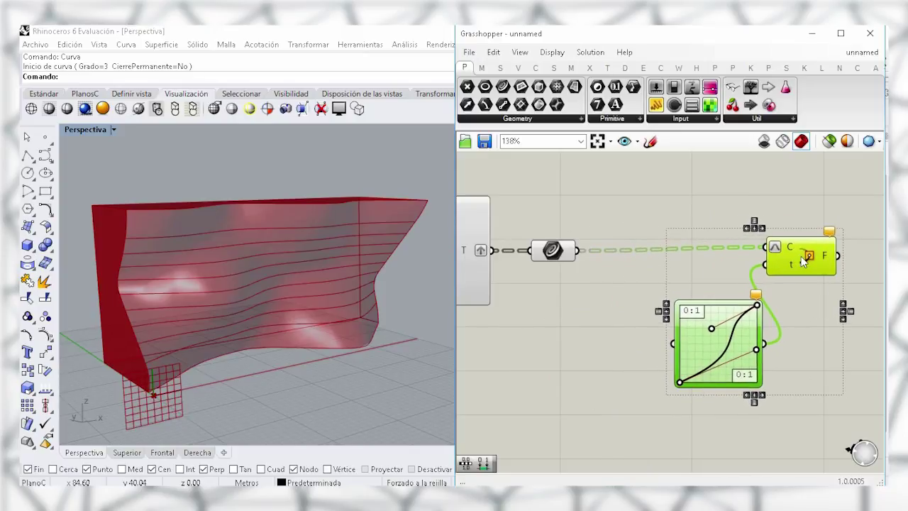
click(759, 450)
drag(712, 358, 676, 363)
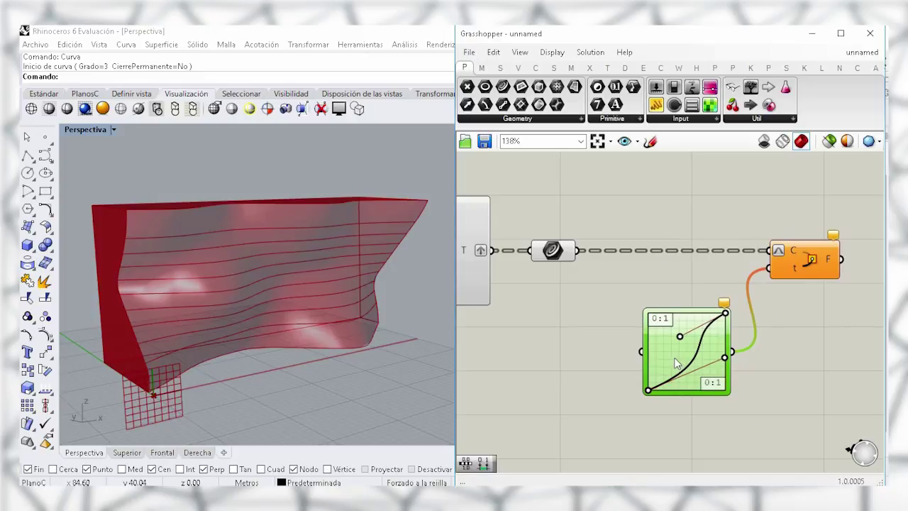
Add a Range component beside the Graph Mapper and connect its R output to the mapper's input.
right_drag(565, 391, 636, 376)
double_click(571, 379)
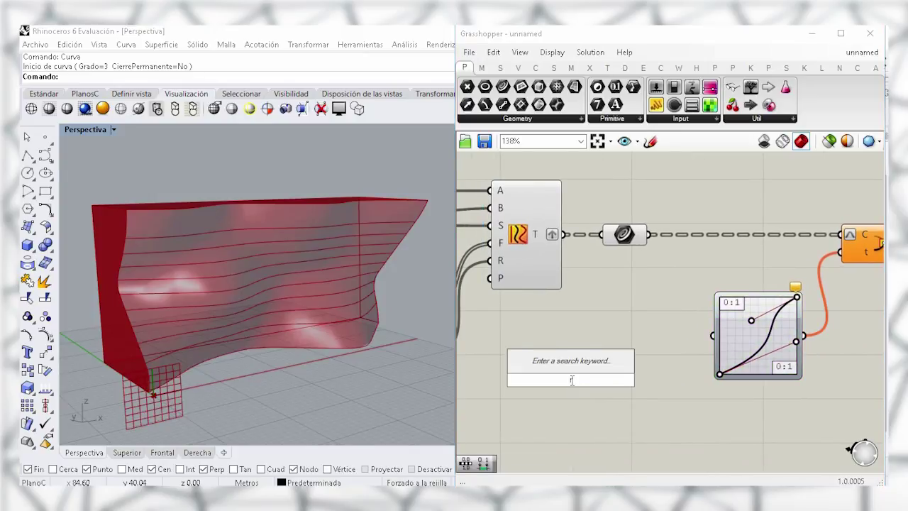
text(range)
click(568, 364)
drag(568, 364, 637, 317)
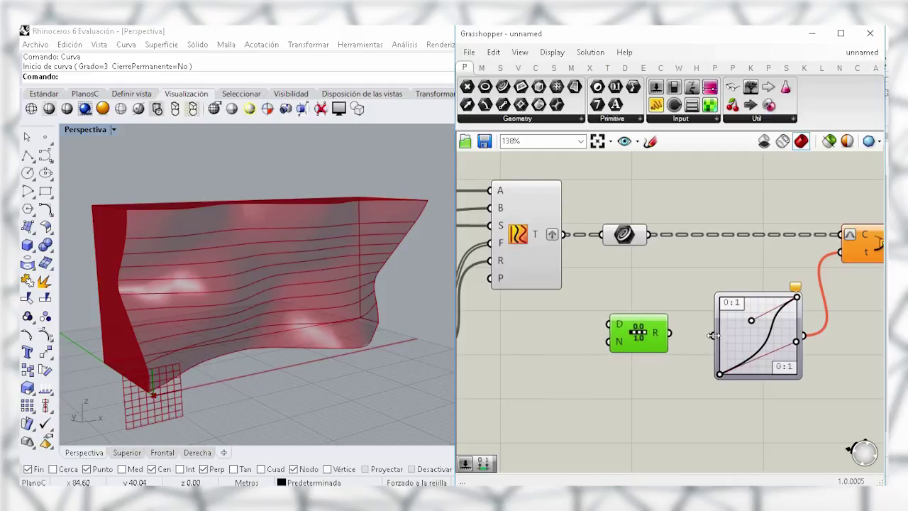
drag(697, 335, 672, 342)
right_drag(679, 339, 641, 336)
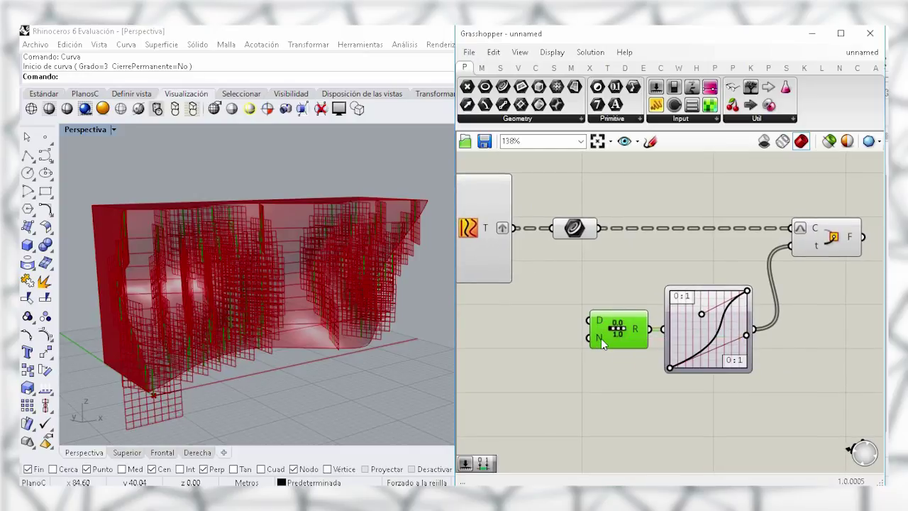
Add a number slider with value 18 and connect it to the Range component's N input.
double_click(525, 349)
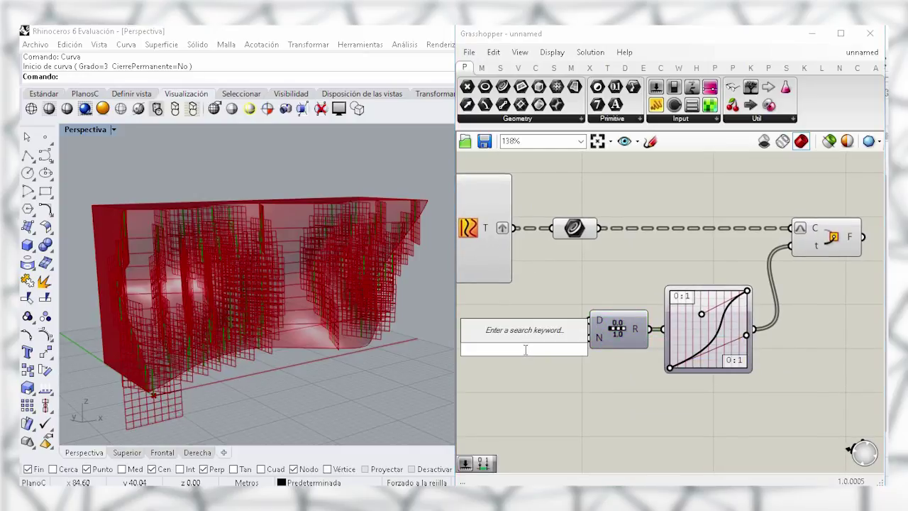
text(18)
key(Return)
right_drag(565, 359, 608, 355)
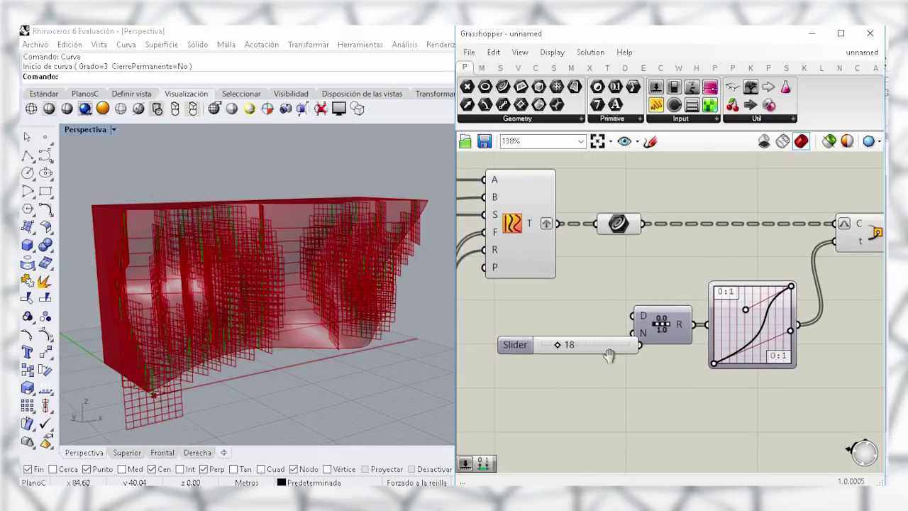
drag(618, 349, 598, 333)
mouse_move(534, 338)
mouse_down()
mouse_move(520, 338)
mouse_move(536, 339)
mouse_up()
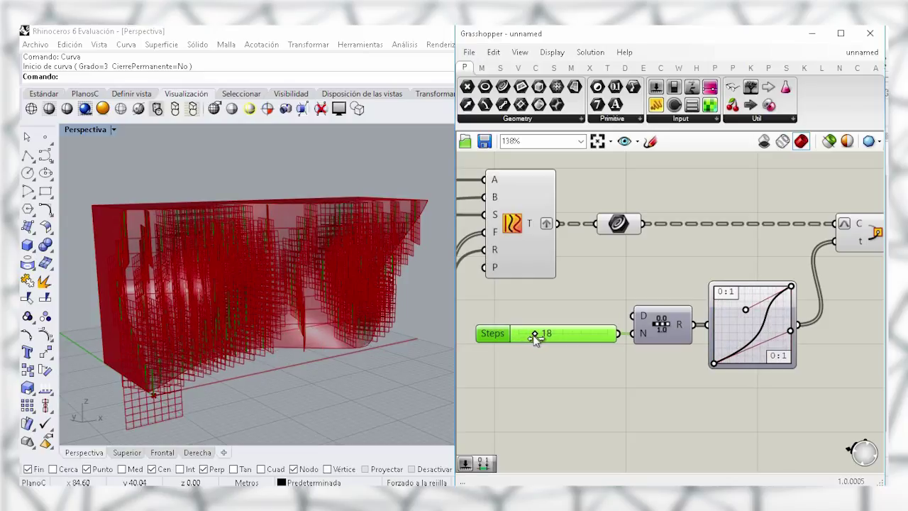
Reshape the Graph Mapper's Bezier curve with its inner handles and highlight the perpendicular frames in the viewport.
drag(747, 309, 772, 339)
mouse_move(790, 286)
mouse_down()
mouse_move(786, 370)
mouse_move(790, 286)
mouse_up()
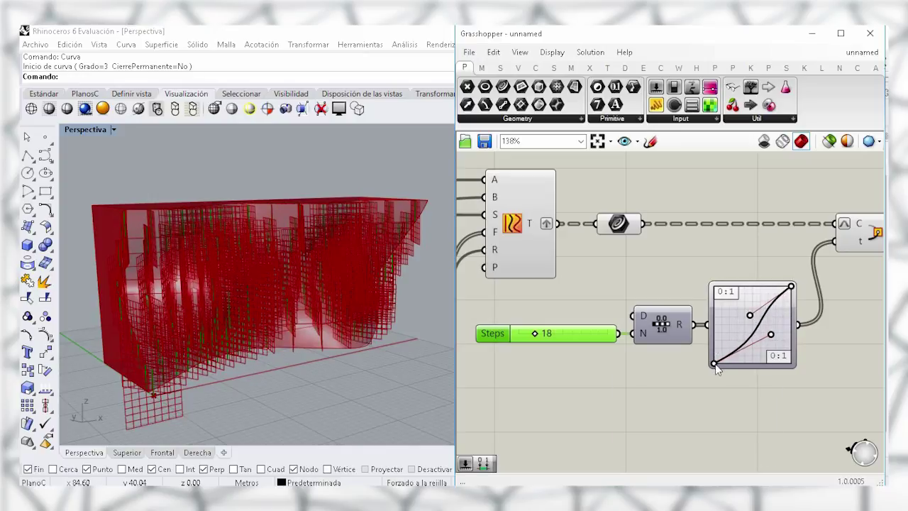
mouse_move(715, 364)
mouse_down()
mouse_move(716, 302)
mouse_move(714, 364)
mouse_up()
right_drag(746, 404, 713, 398)
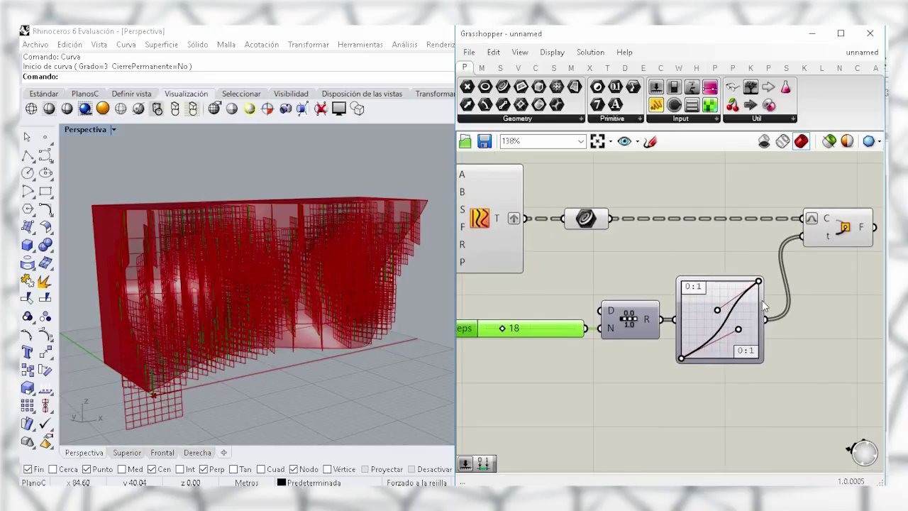
drag(739, 331, 712, 310)
click(750, 393)
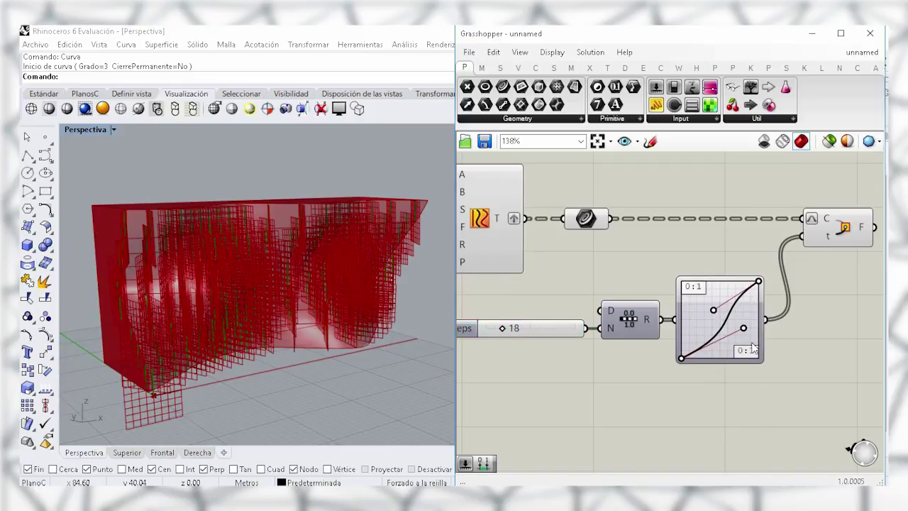
right_drag(782, 330, 704, 329)
click(777, 233)
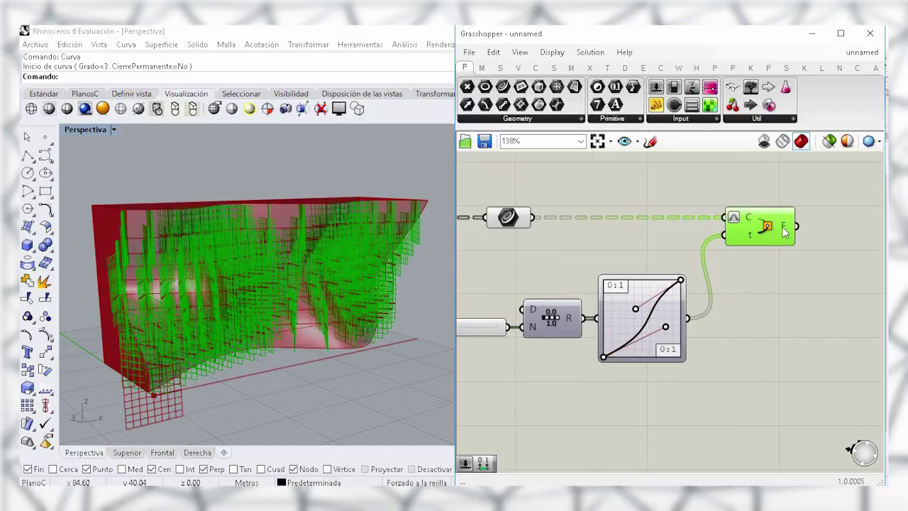
click(768, 341)
Add a Rectangle component and place it below and beyond the Perp Frame component.
right_drag(793, 383, 702, 351)
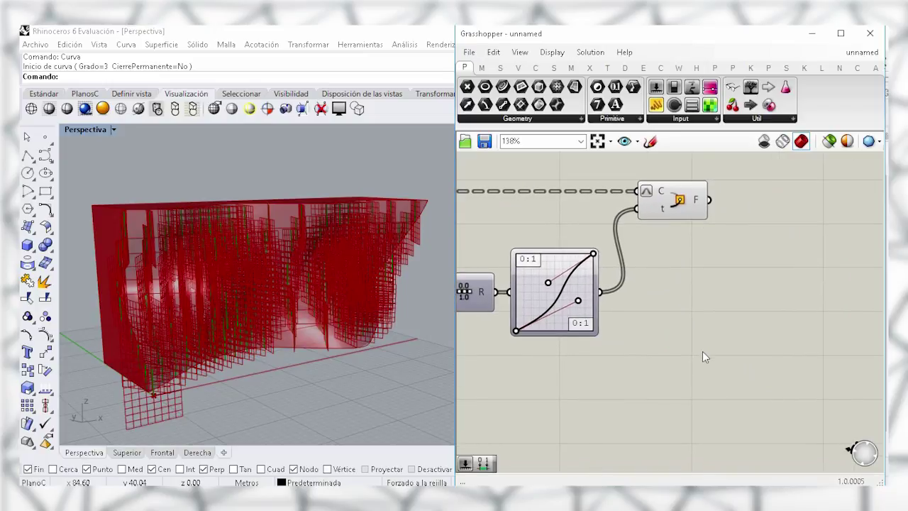
double_click(703, 351)
text(rect)
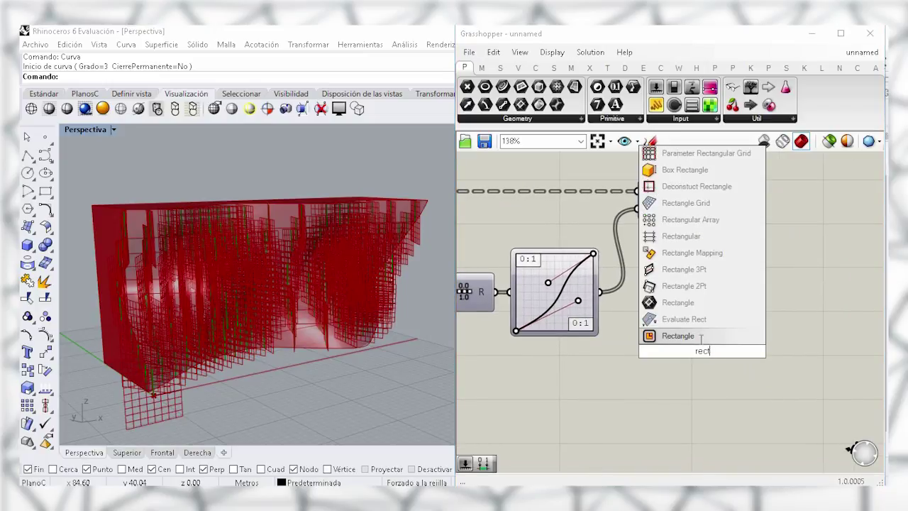
click(701, 336)
drag(699, 341, 796, 341)
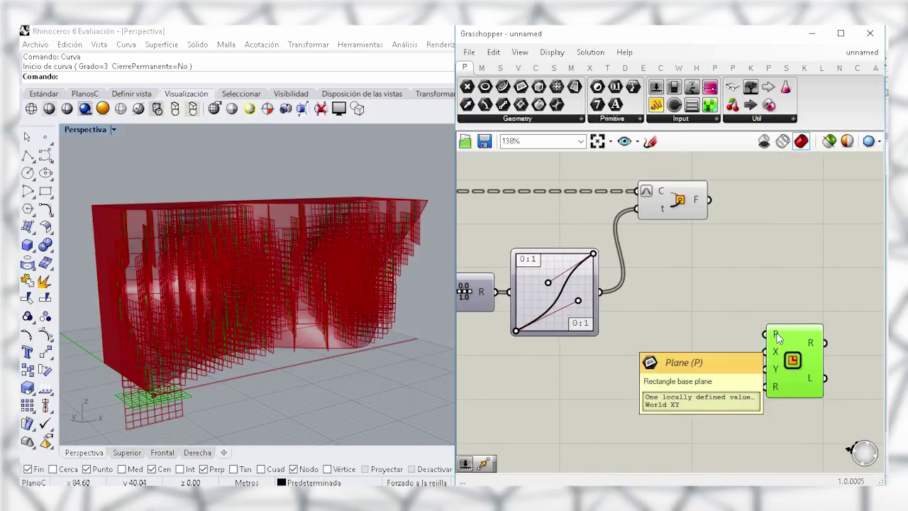
right_drag(784, 390, 765, 390)
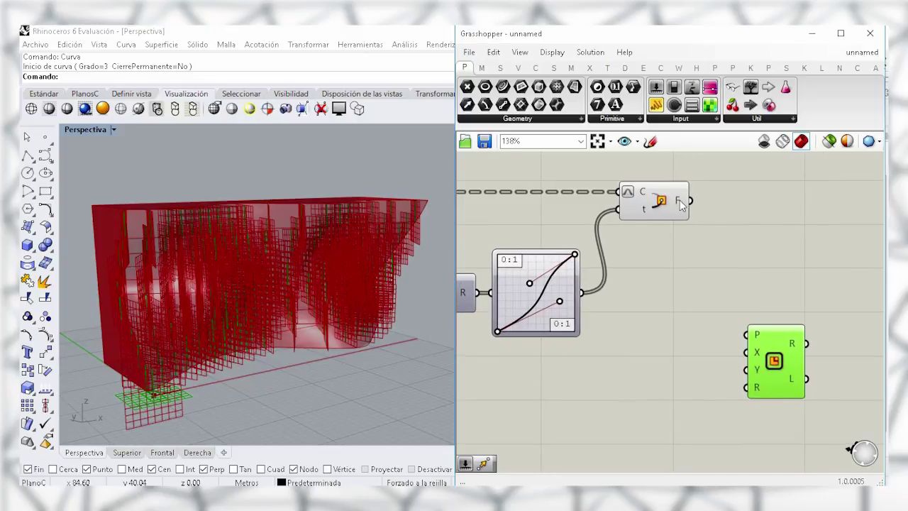
Connect the Perp Frame's F output to the Rectangle's P input and shift the Rectangle slightly outward.
drag(688, 202, 750, 334)
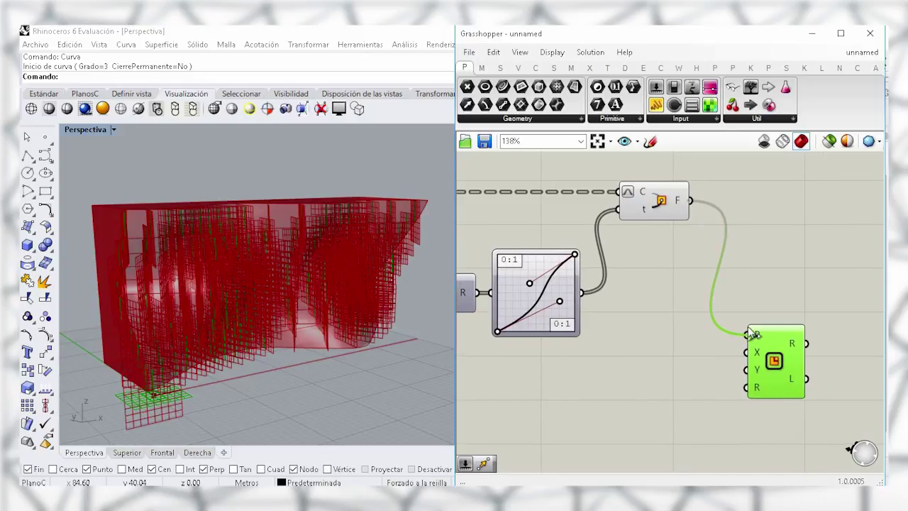
drag(772, 376, 800, 399)
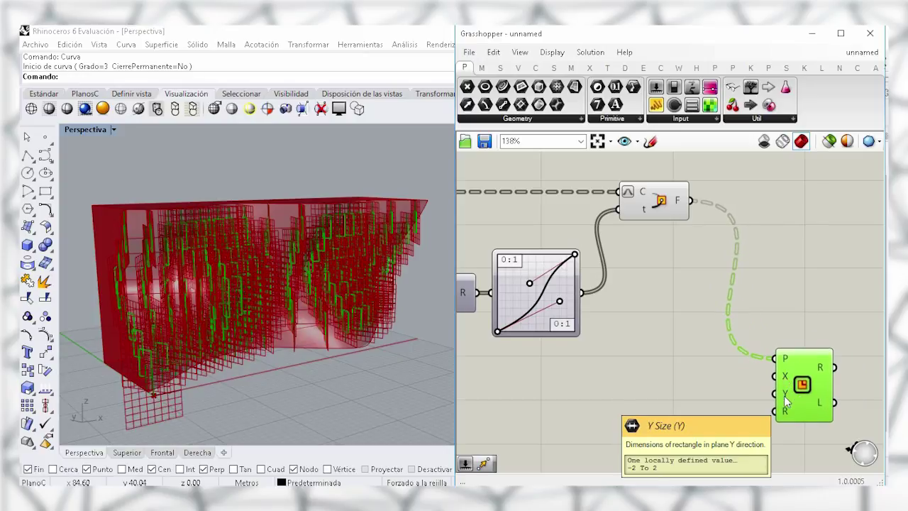
Duplicate the Graph Mapper twice and stack the copies below the original, keeping their connection to the Range.
right_drag(607, 344, 711, 352)
click(619, 284)
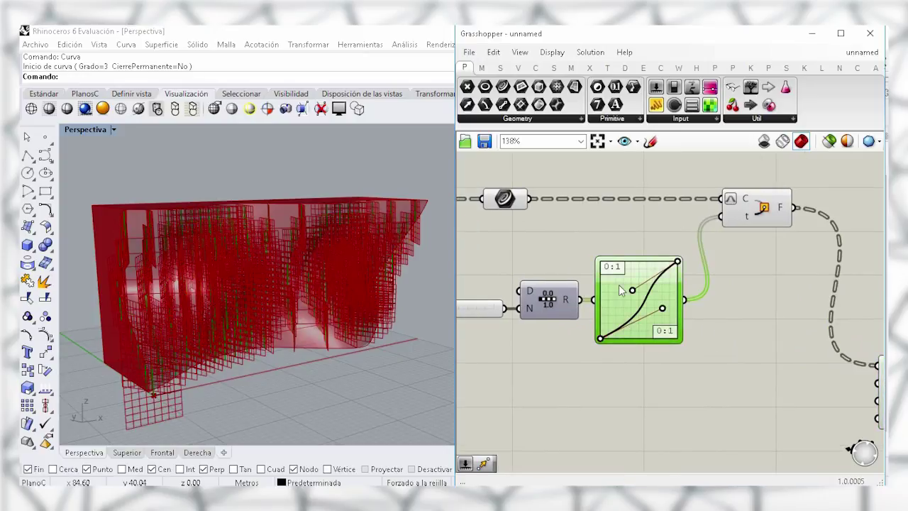
key(ctrl+c)
key(ctrl+v)
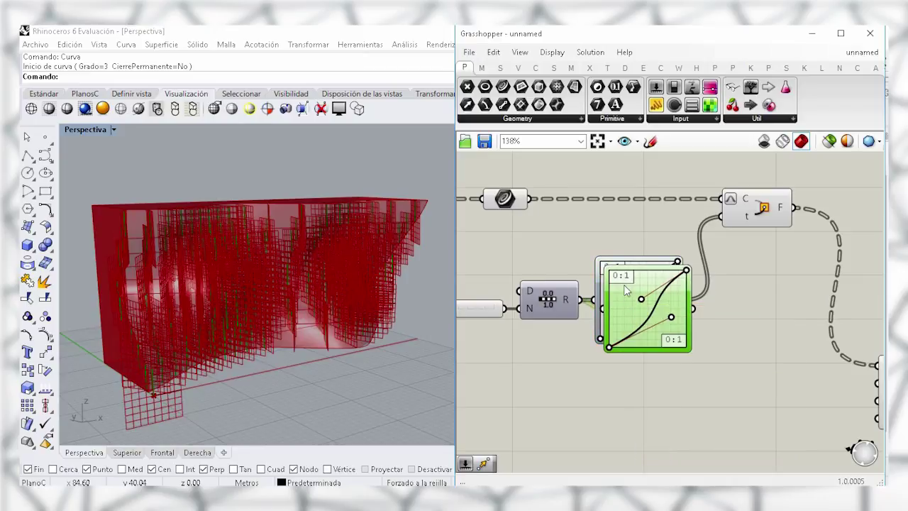
drag(625, 284, 619, 393)
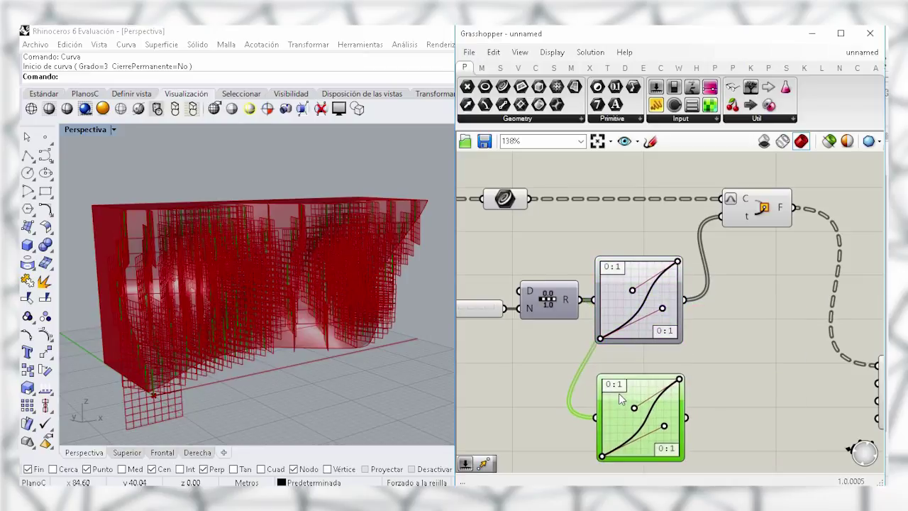
right_drag(618, 393, 614, 273)
key(ctrl+v)
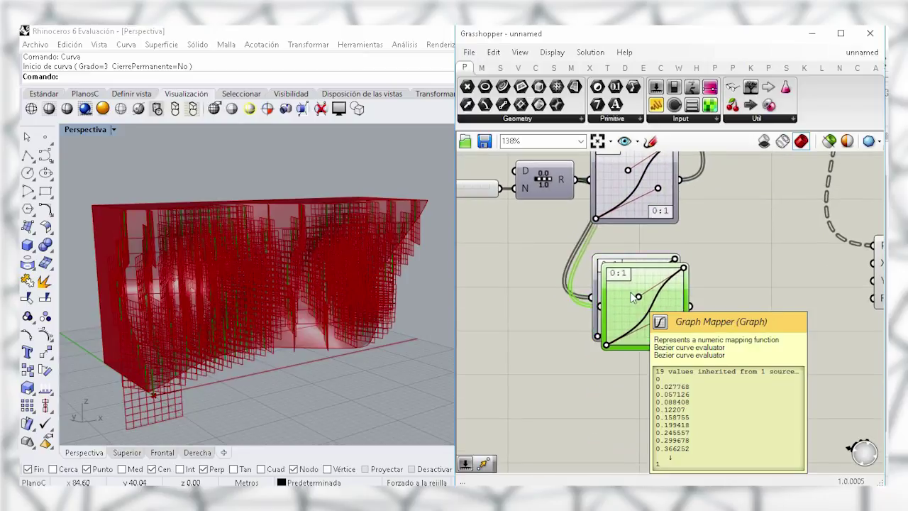
drag(632, 297, 621, 399)
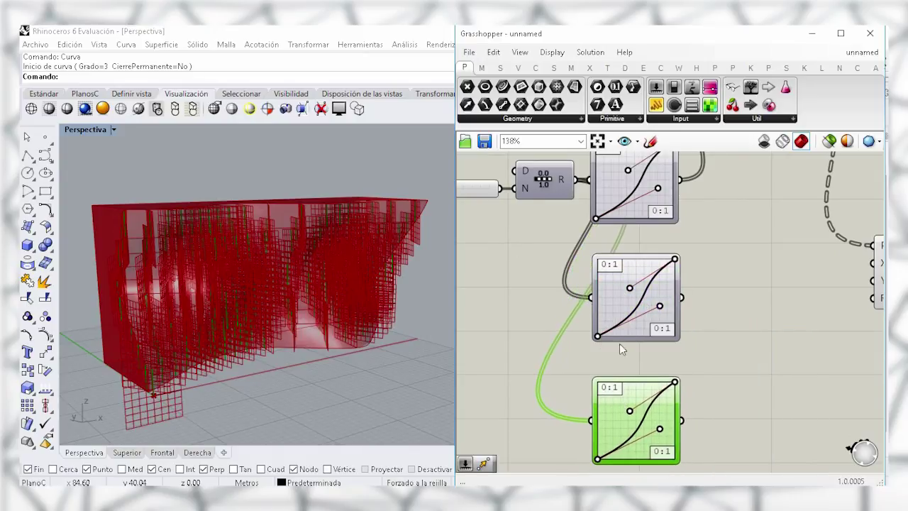
Spread the Steps slider, Range component and three Graph Mappers apart so their connections have more room.
click(723, 311)
scroll(721, 310, down, 2)
right_drag(600, 269, 666, 312)
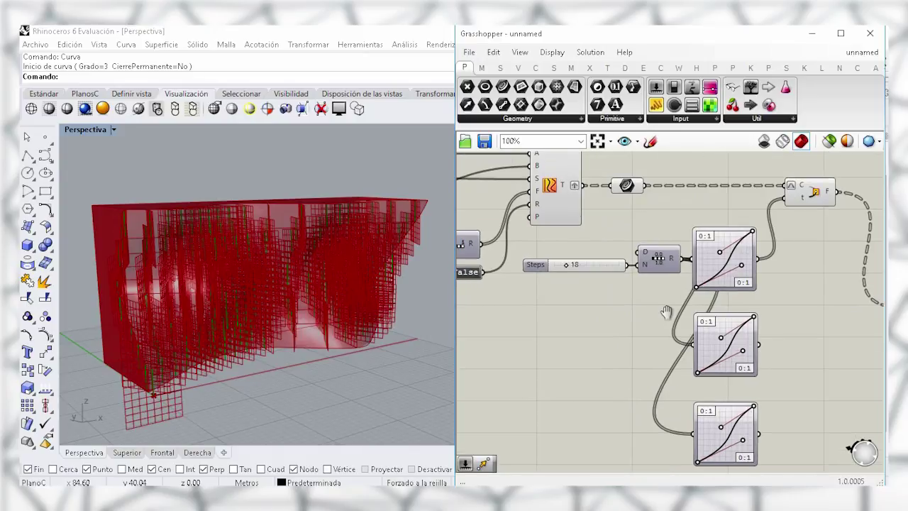
drag(659, 305, 626, 260)
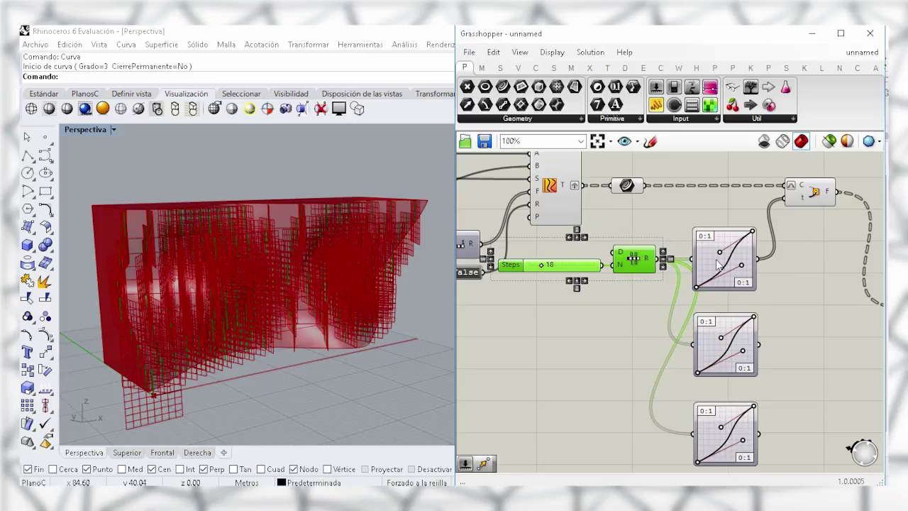
scroll(784, 283, down, 1)
drag(748, 395, 711, 259)
drag(624, 293, 618, 258)
drag(586, 313, 568, 255)
click(633, 319)
Move the Rectangle component farther away from the Graph Mappers to make room for intermediate components.
right_drag(681, 335, 597, 339)
scroll(608, 322, up, 2)
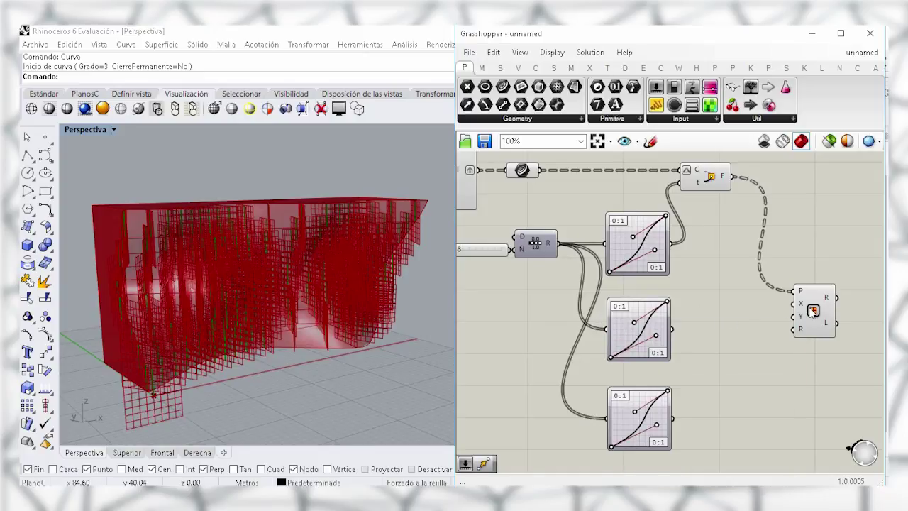
drag(810, 310, 834, 307)
right_drag(738, 341, 690, 340)
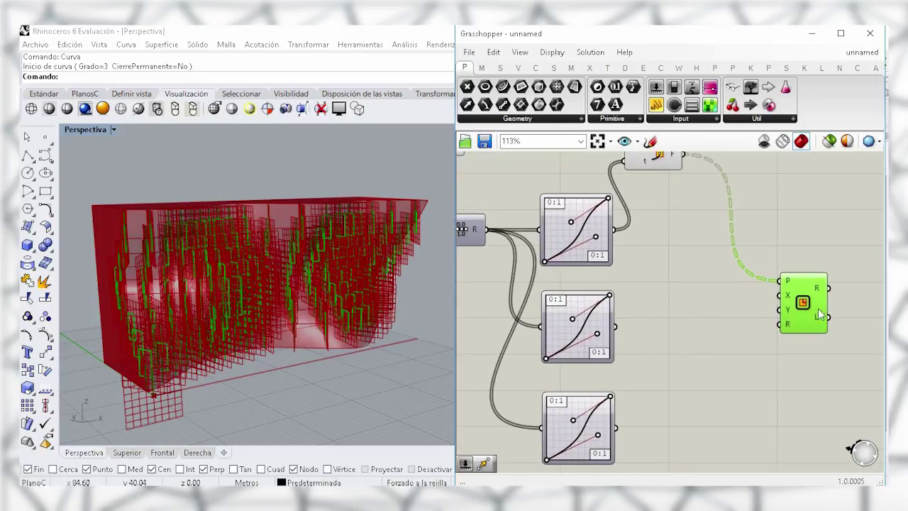
drag(804, 306, 847, 301)
mouse_move(733, 292)
right_down()
mouse_move(731, 308)
mouse_move(725, 300)
right_up()
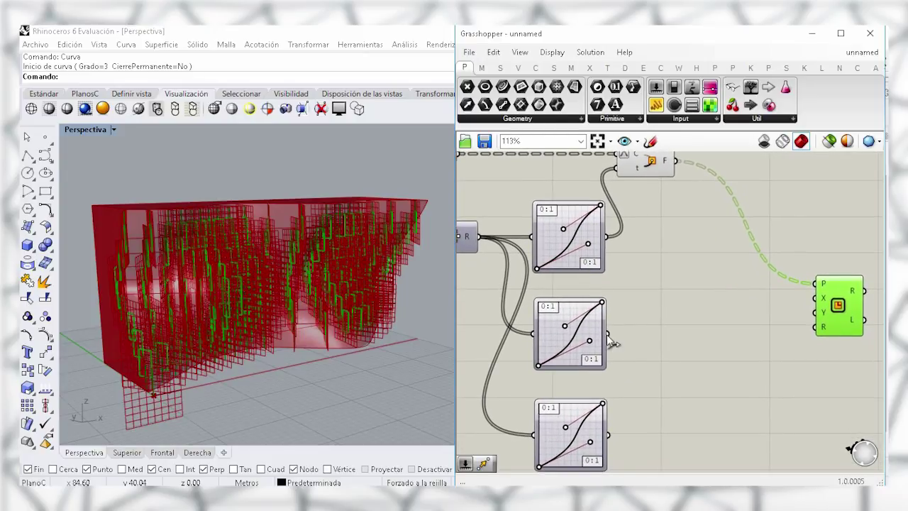
Add a Multiplication component beside each of the two lower Graph Mappers and connect each mapper's output to input A.
double_click(645, 342)
text(mult)
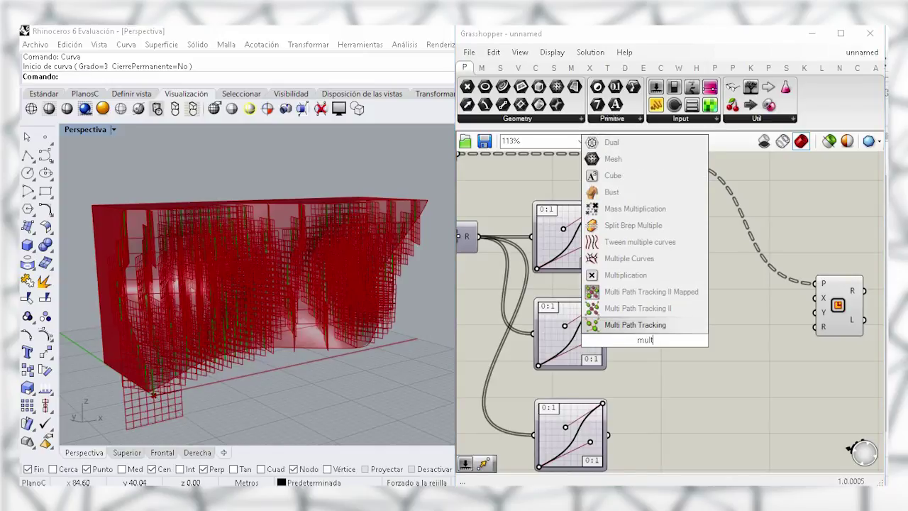
click(639, 275)
drag(640, 346, 649, 444)
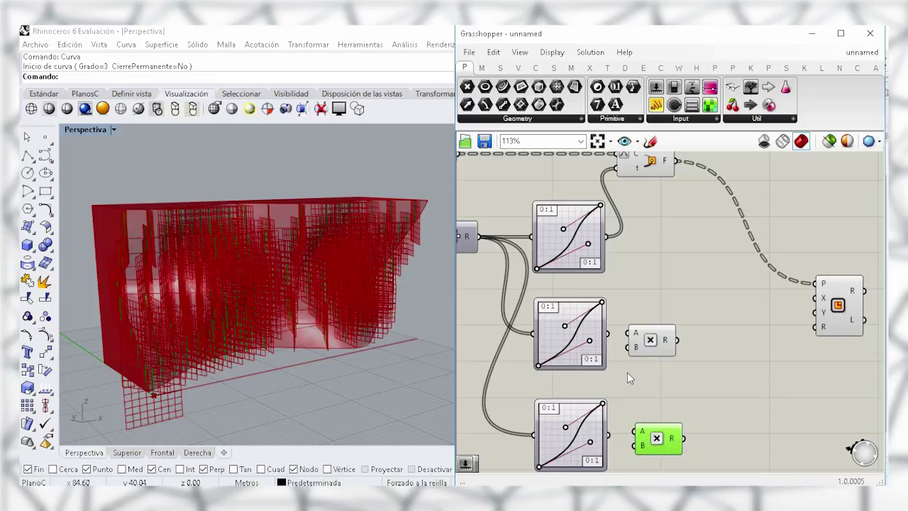
drag(607, 334, 631, 334)
click(647, 344)
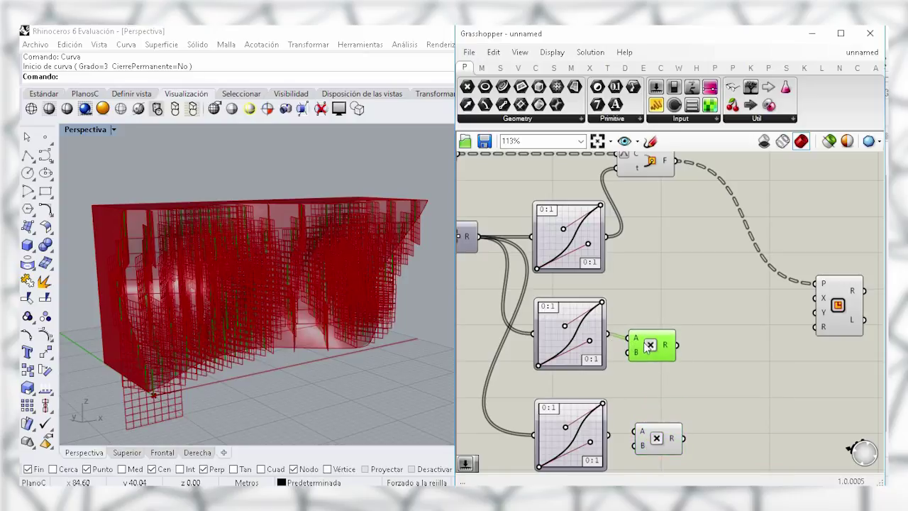
drag(610, 434, 635, 434)
click(653, 442)
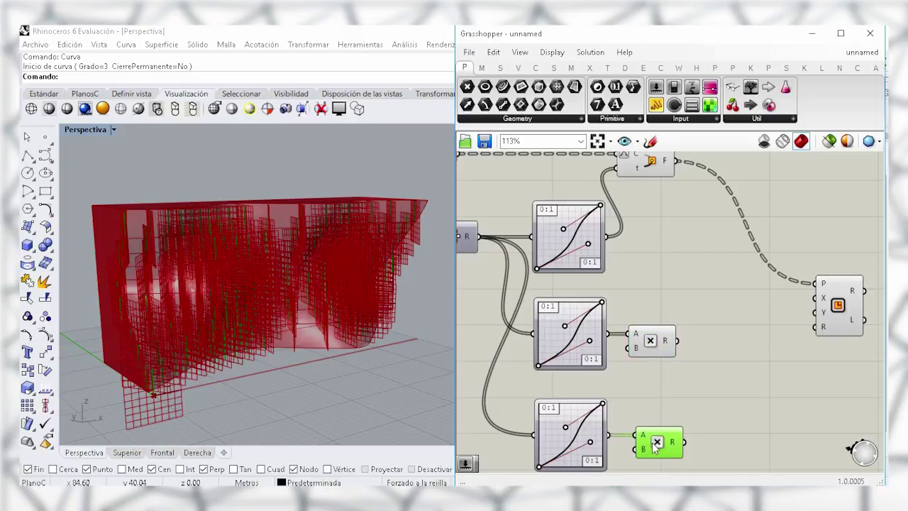
Add a number slider with value 2.102 between the two lower Graph Mappers and connect it to both Multiplication B inputs.
double_click(631, 402)
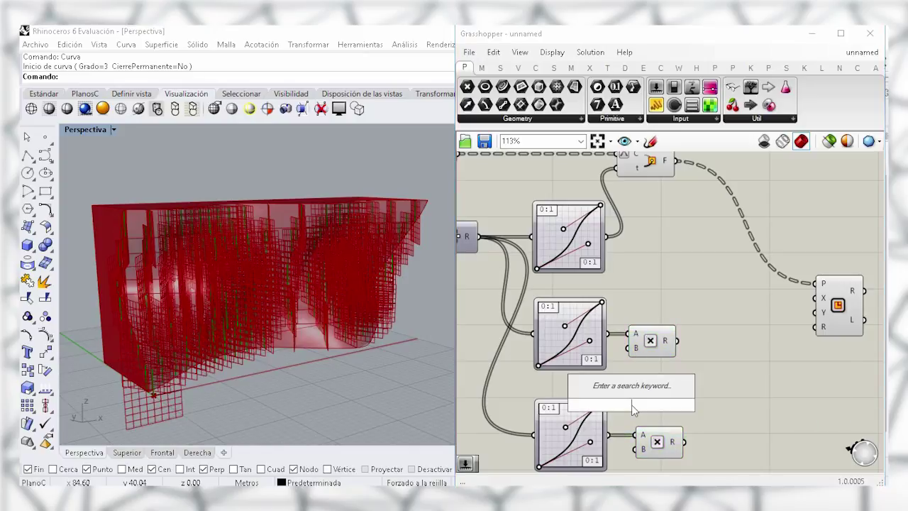
text(2.102)
key(Return)
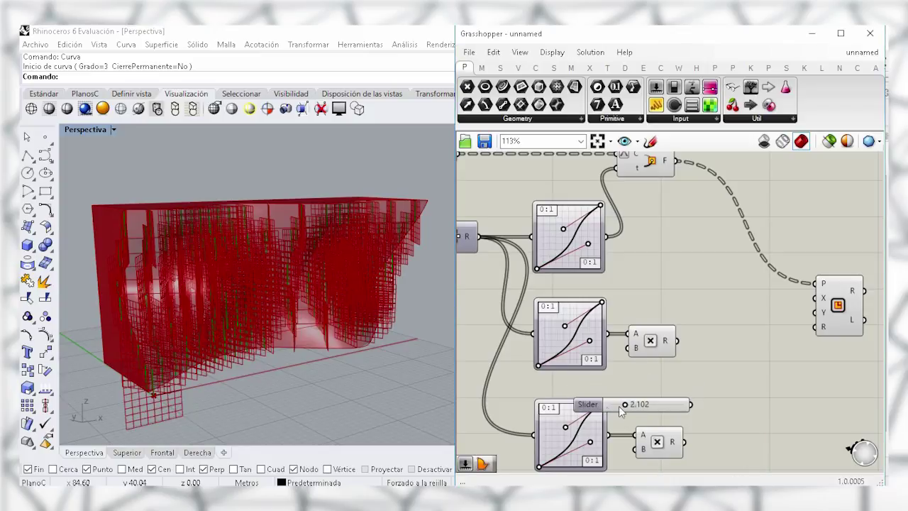
drag(585, 404, 506, 387)
drag(610, 387, 629, 348)
drag(636, 448, 612, 386)
click(657, 382)
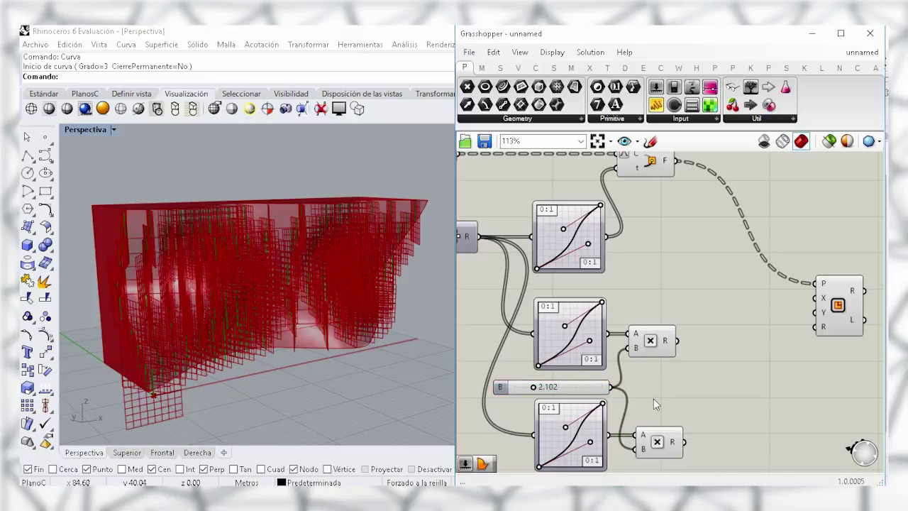
Add a Negative component after each Multiplication component and connect each R output to the Negative's x input.
double_click(653, 398)
text(nega)
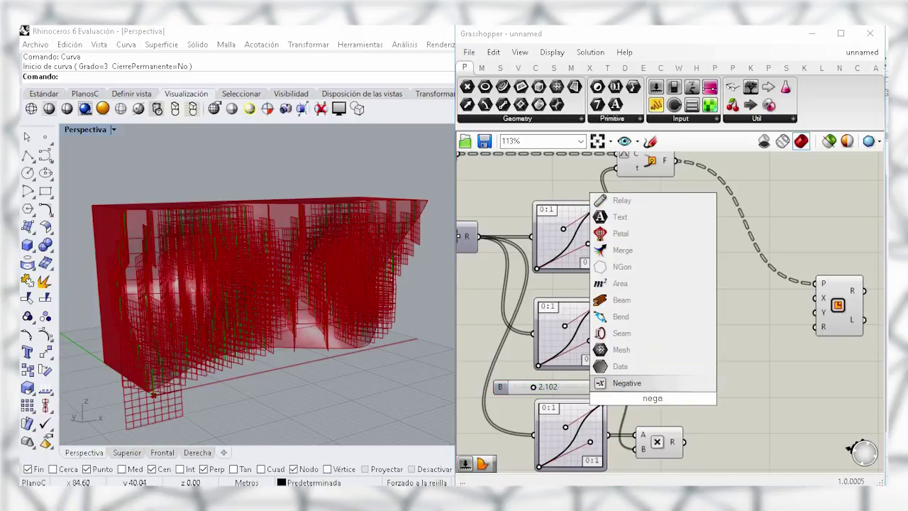
click(644, 383)
drag(648, 398, 704, 344)
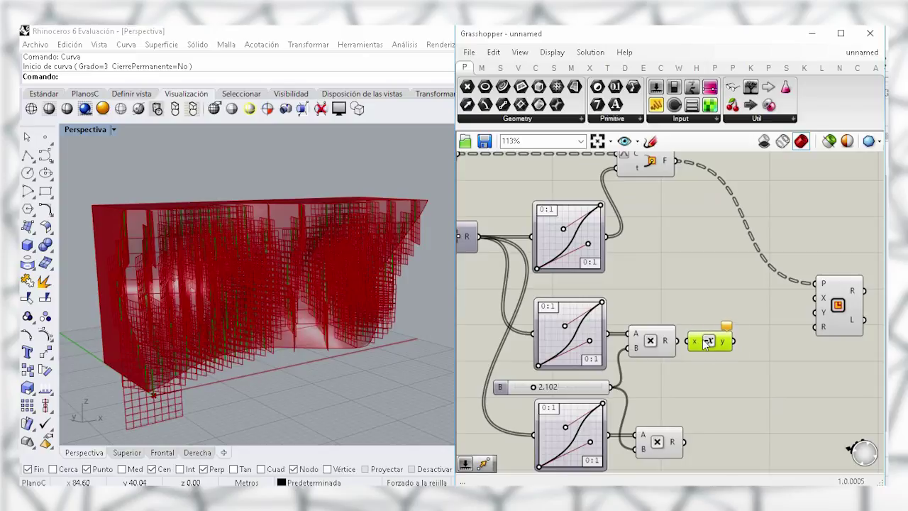
alt+drag(704, 344, 693, 444)
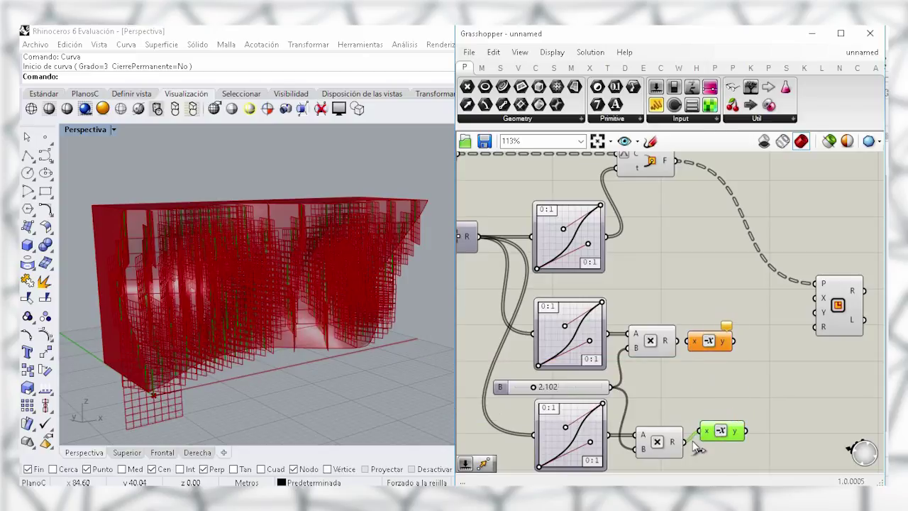
drag(688, 345, 709, 320)
drag(720, 436, 711, 433)
click(690, 395)
Add two Construct Domain components and wire the upper one with the Negative output to A and the Multiplication result to B.
double_click(690, 395)
text(constru)
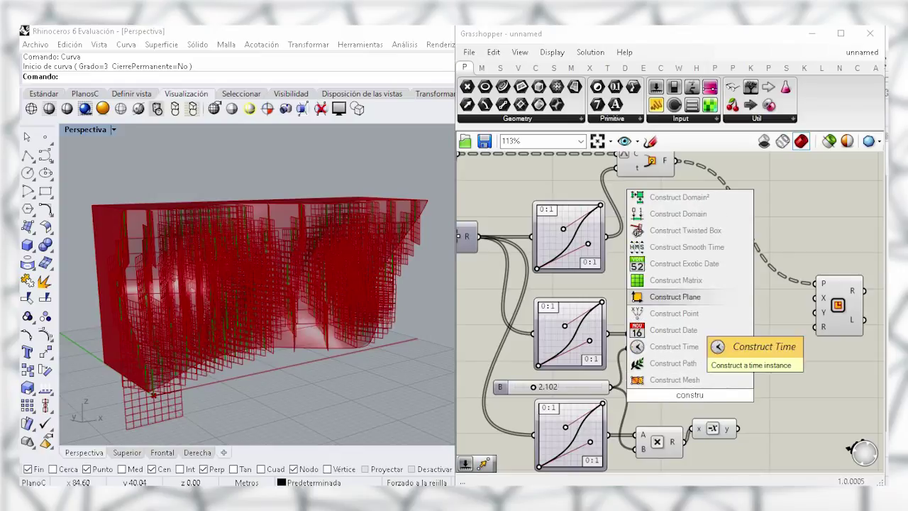
click(678, 214)
drag(693, 396, 774, 439)
drag(732, 320, 754, 346)
click(746, 342)
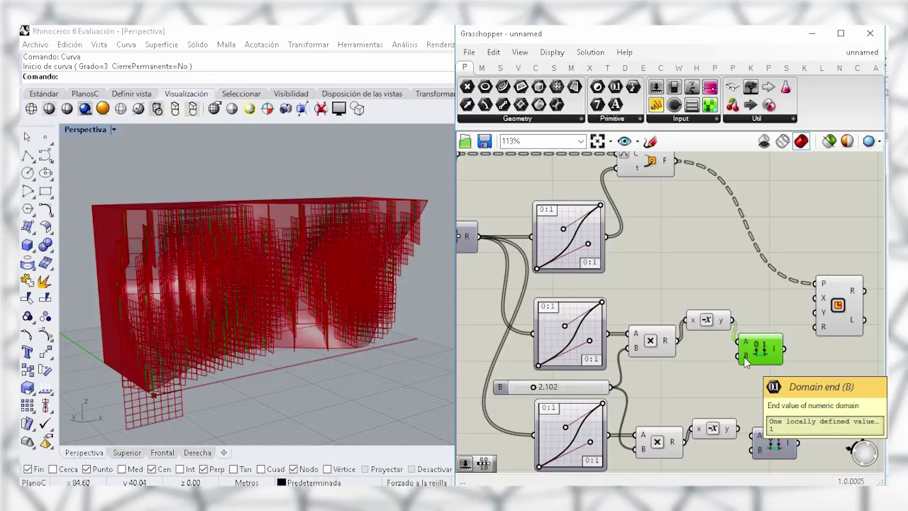
drag(677, 341, 746, 354)
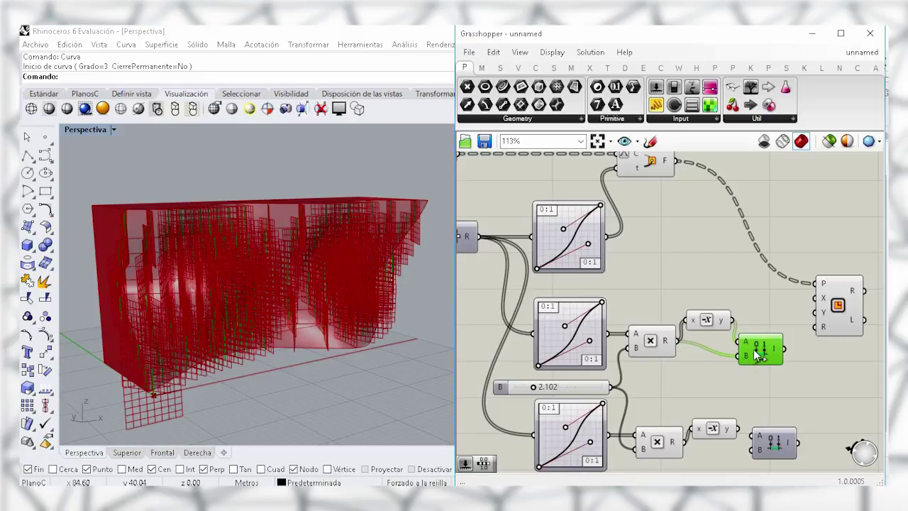
drag(709, 321, 705, 319)
Wire the lower Construct Domain with its Negative output to A and its Multiplication result to B, and align the row.
click(768, 441)
drag(683, 441, 723, 427)
drag(771, 443, 773, 438)
click(763, 417)
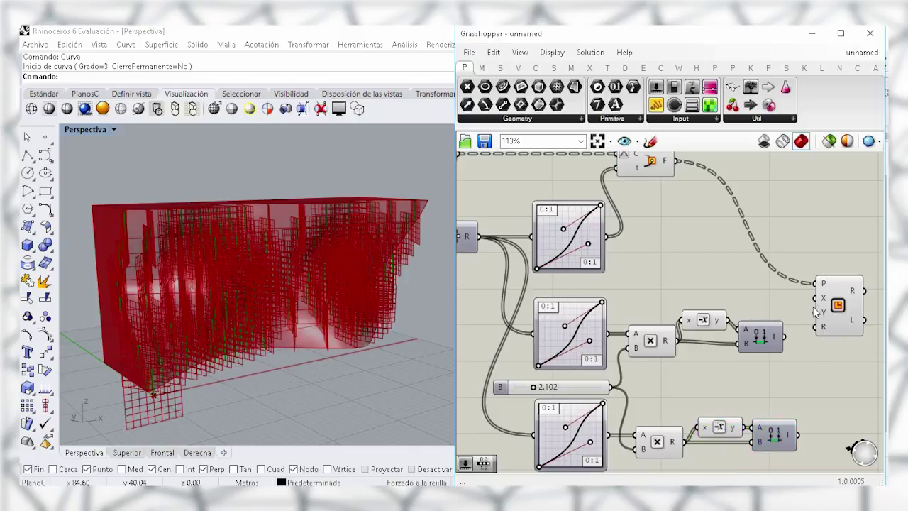
Connect the upper domain to the Rectangle's X input and the lower domain to Y, and move the Rectangle outward.
drag(815, 298, 800, 434)
right_drag(817, 325, 745, 330)
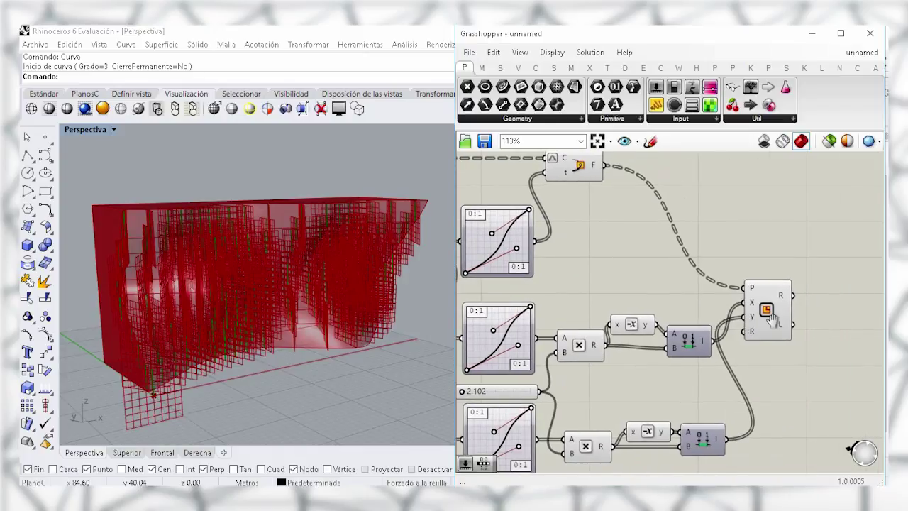
drag(770, 320, 809, 328)
Turn off the viewport preview of the Perp Frame component.
right_drag(589, 232, 617, 276)
click(603, 214)
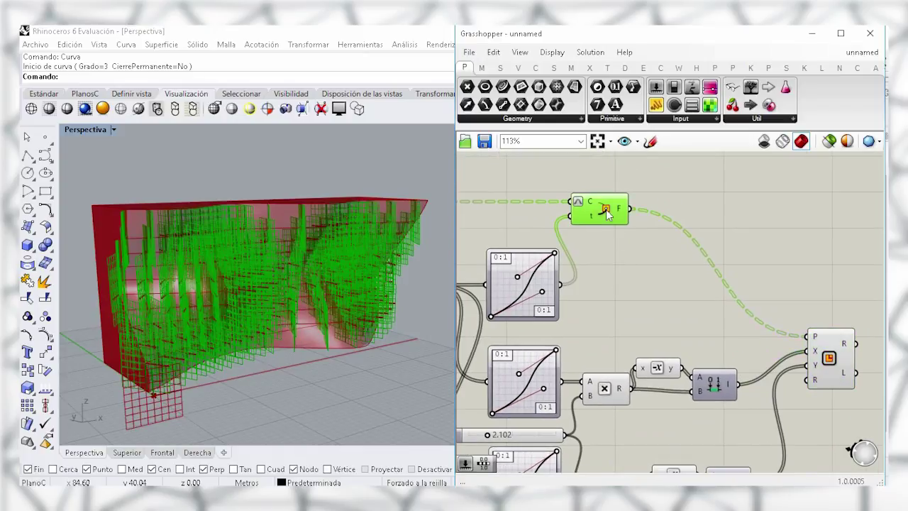
right_click(606, 211)
click(639, 234)
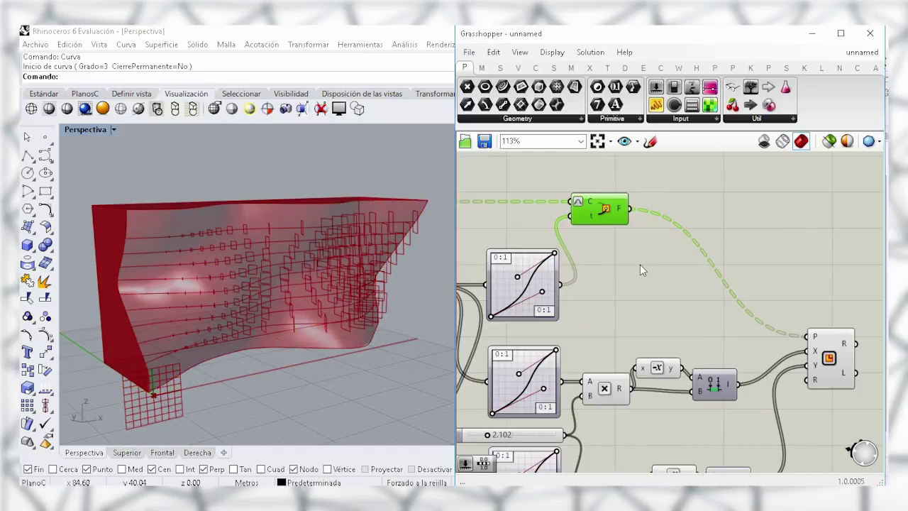
click(640, 264)
Reshape the middle Graph Mapper's Bezier curve into a rising and dipping wave using its endpoints and inner handles.
click(360, 326)
right_drag(354, 328, 332, 317)
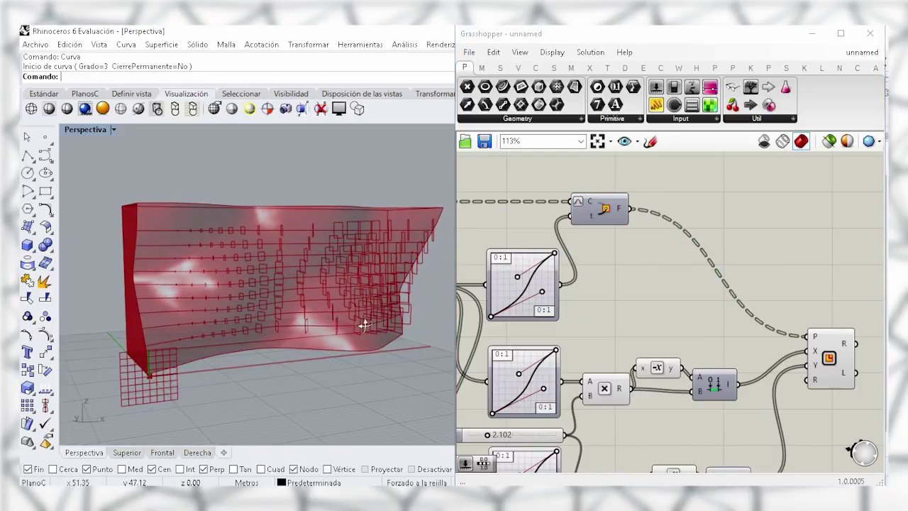
right_drag(605, 406, 615, 338)
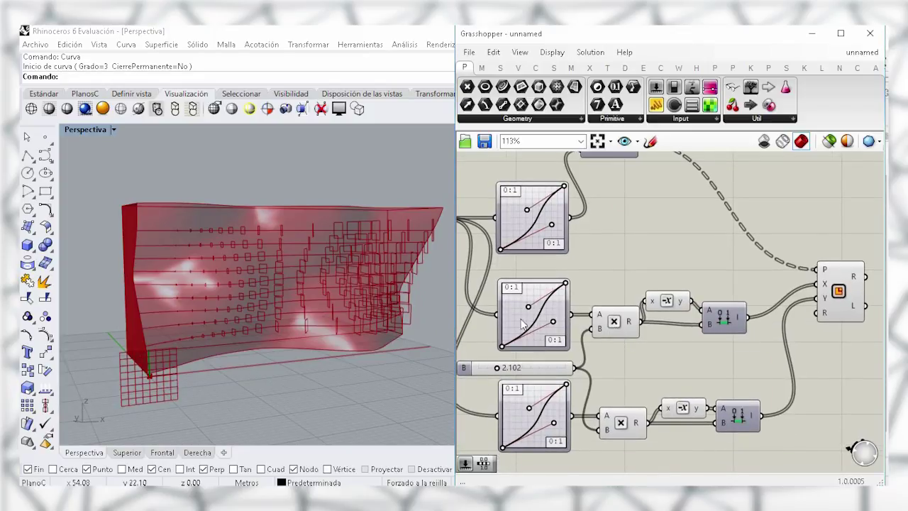
drag(529, 308, 544, 325)
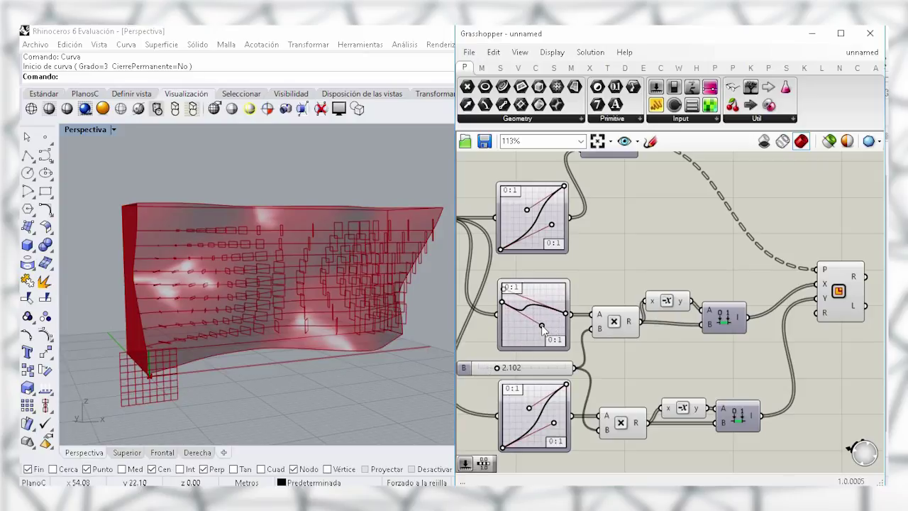
drag(501, 301, 505, 329)
drag(546, 325, 549, 284)
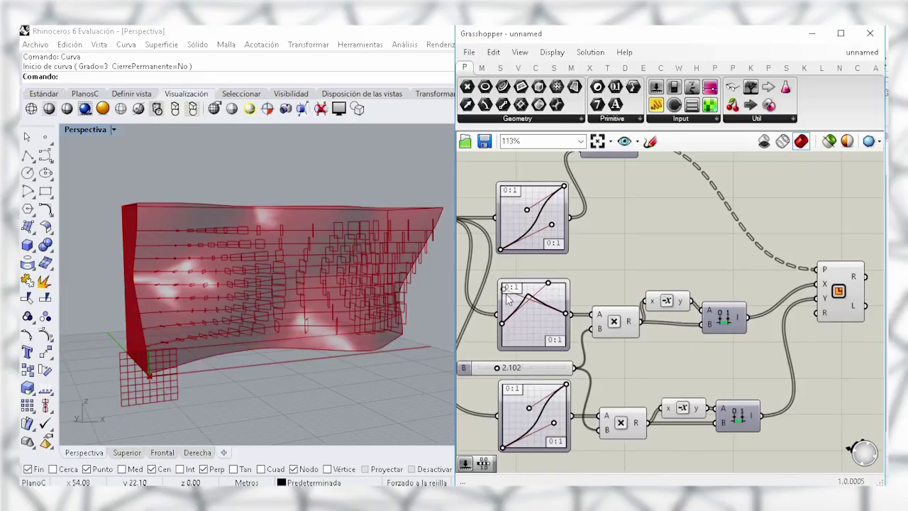
drag(531, 345, 522, 349)
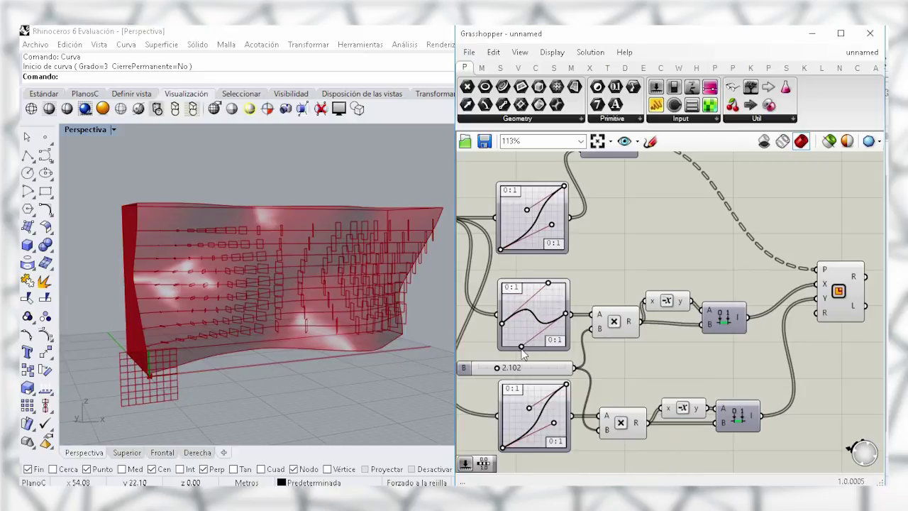
drag(566, 314, 565, 302)
Reshape the lower Graph Mapper's Bezier curve into a symmetric arch by repositioning its endpoints and handles.
right_drag(620, 363, 628, 320)
drag(574, 344, 575, 383)
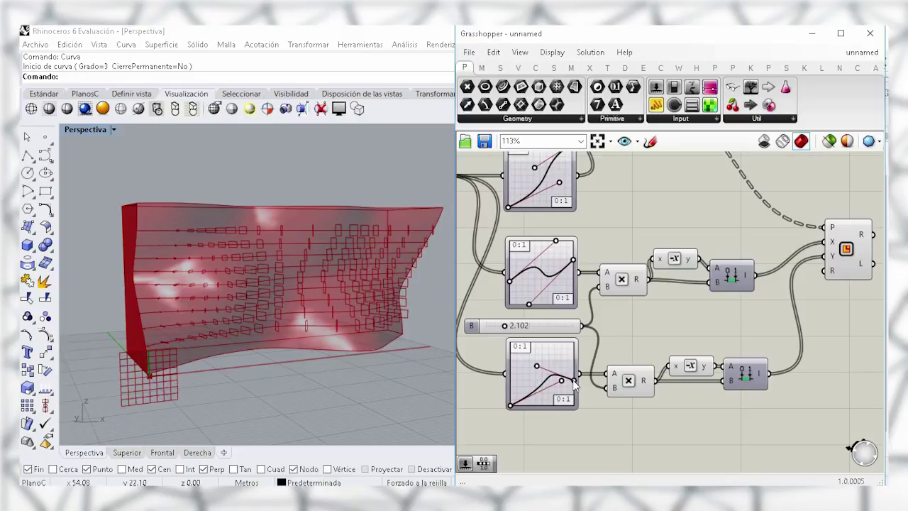
drag(511, 404, 432, 292)
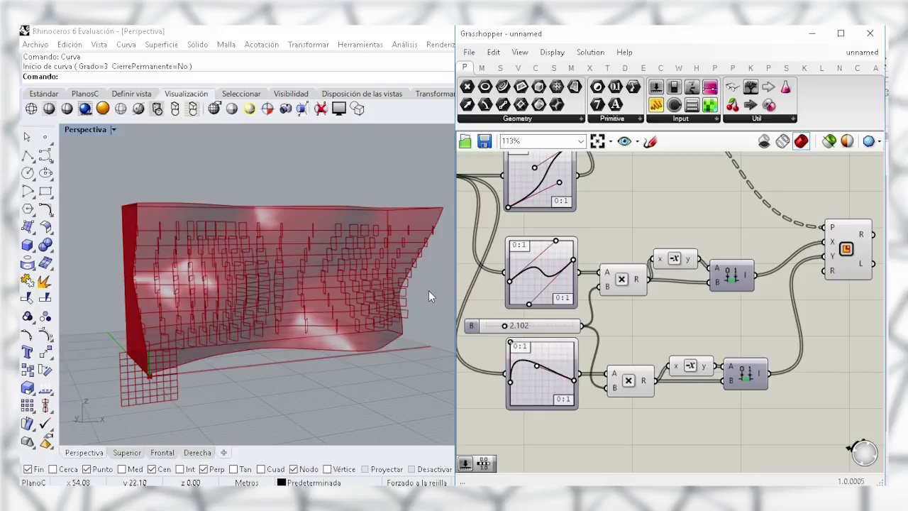
drag(573, 379, 595, 325)
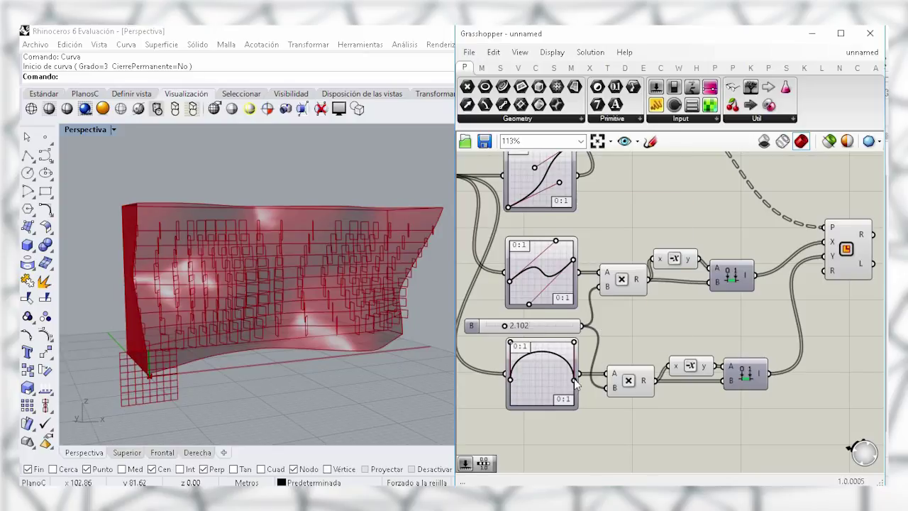
drag(573, 381, 574, 384)
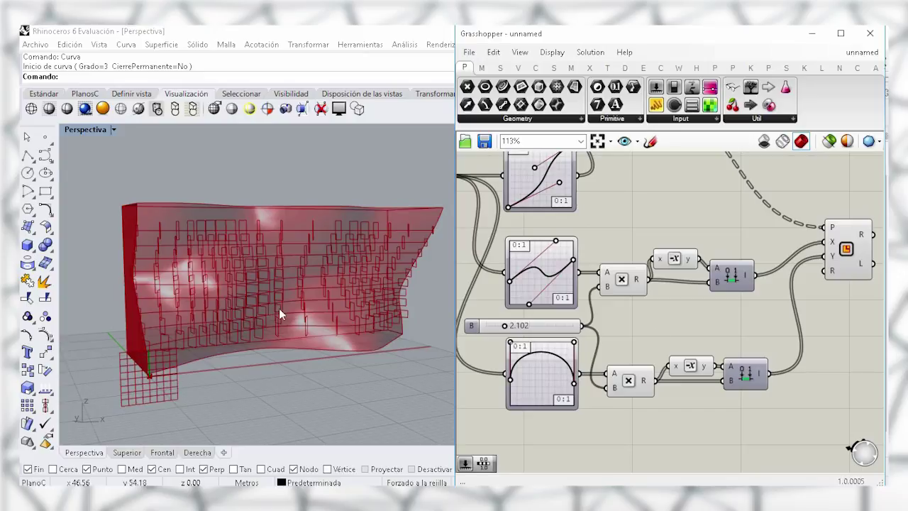
right_drag(764, 300, 646, 352)
click(739, 305)
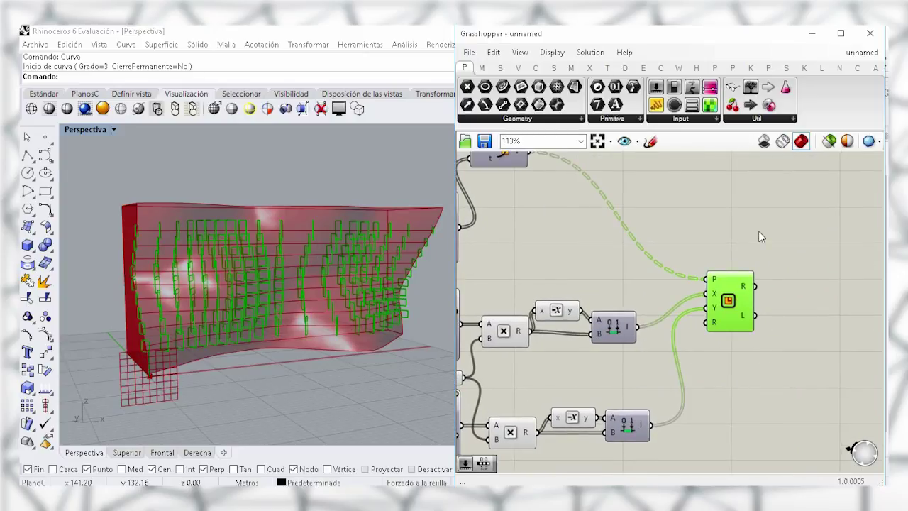
click(758, 230)
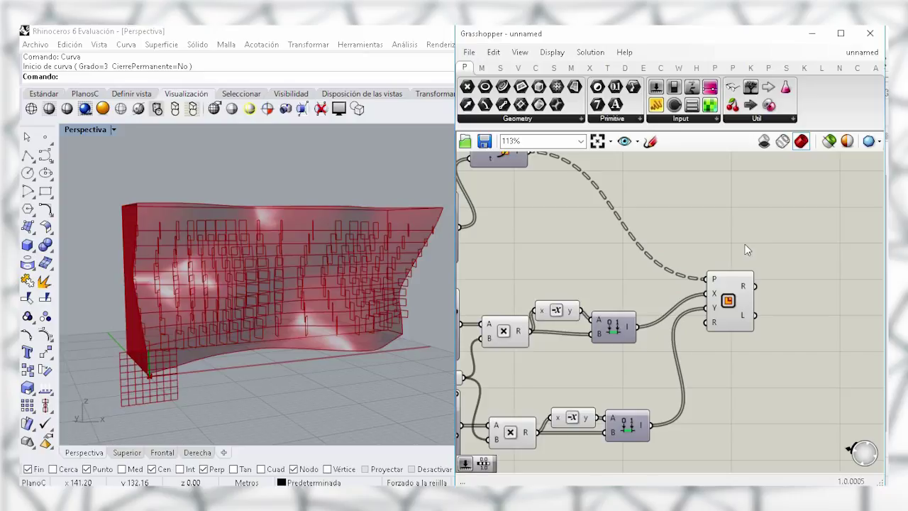
click(731, 304)
Add a Graph Mapper above the Rectangle component, shrink it, set its graph type to Bezier and move it outward.
right_drag(740, 204, 733, 269)
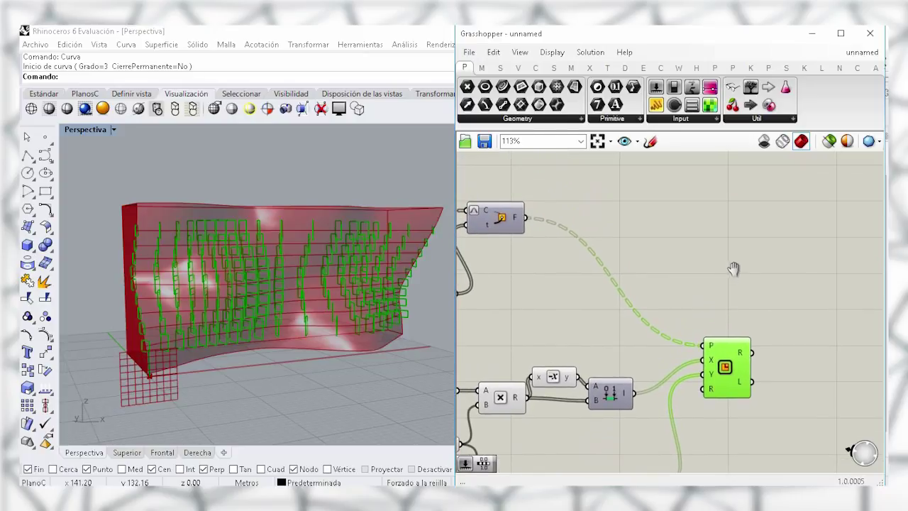
double_click(733, 269)
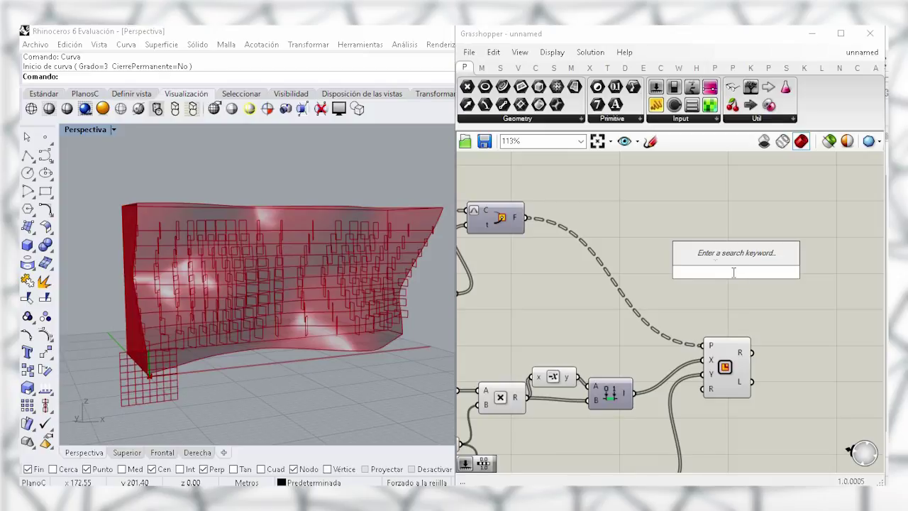
text(gra)
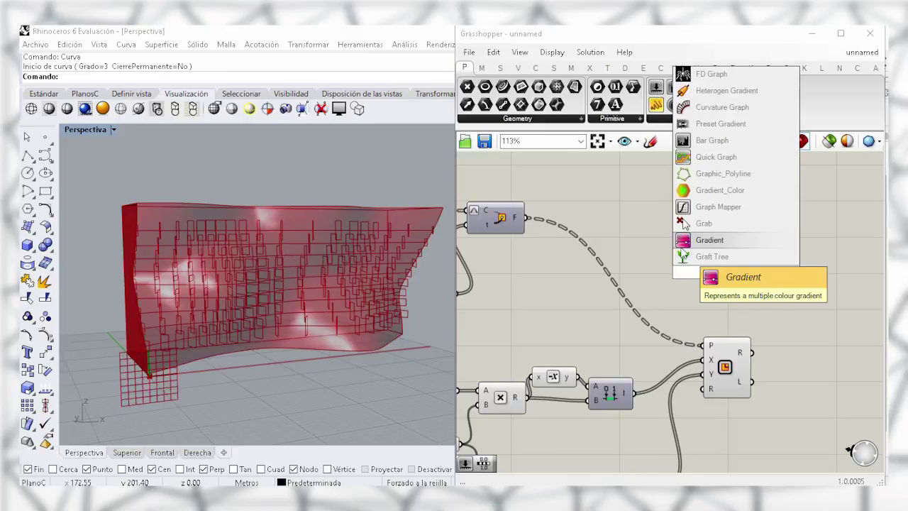
click(723, 207)
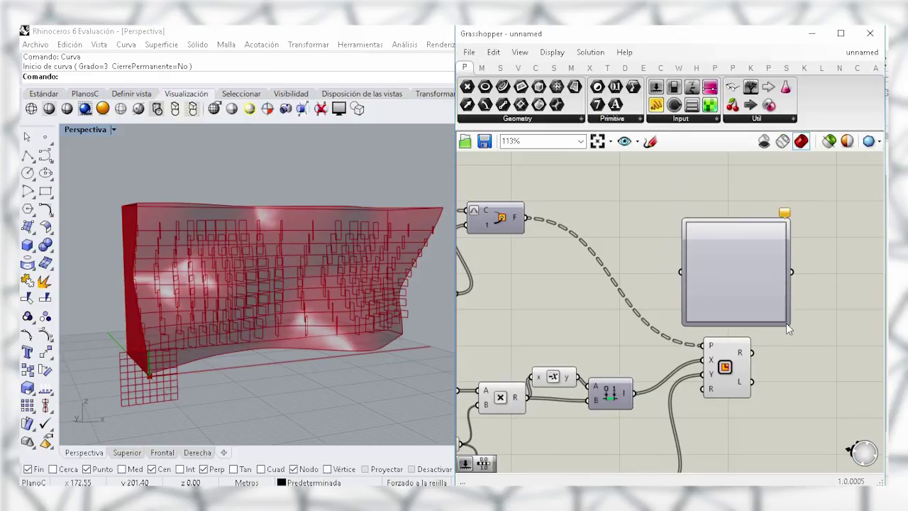
drag(786, 322, 721, 263)
right_click(711, 251)
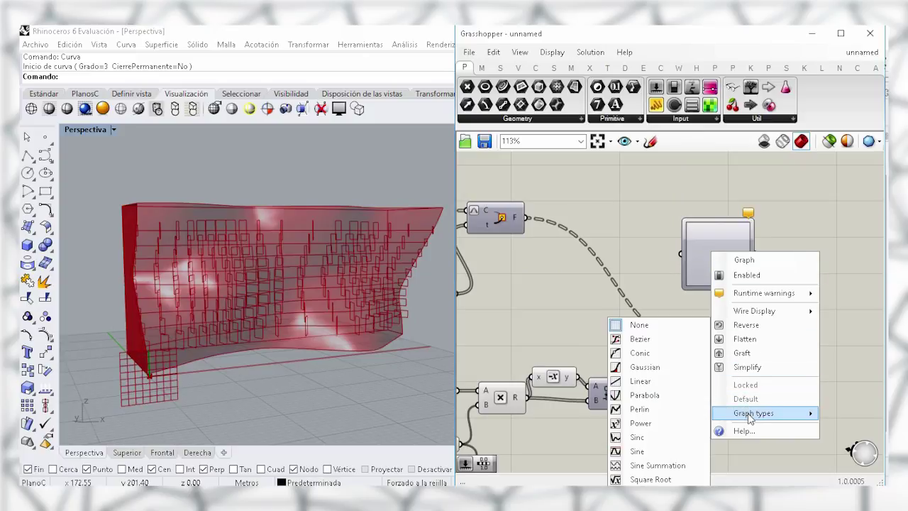
click(674, 339)
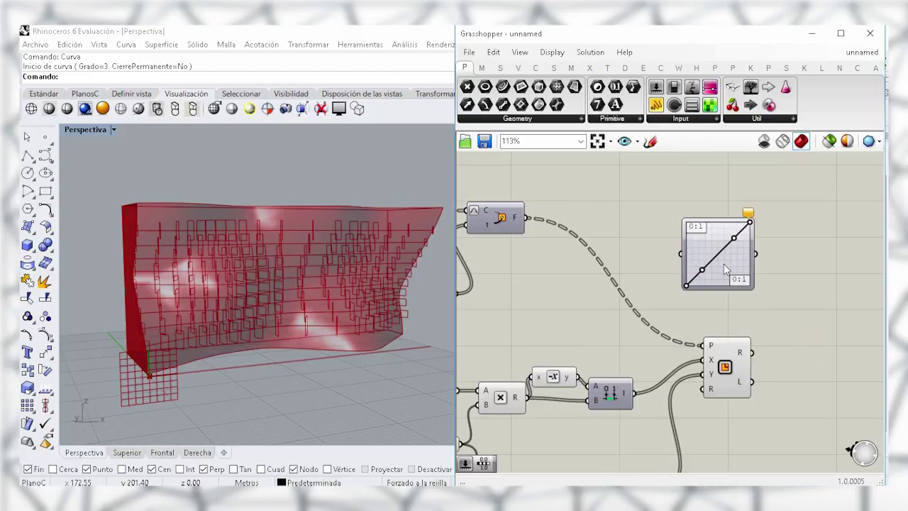
drag(721, 265, 805, 270)
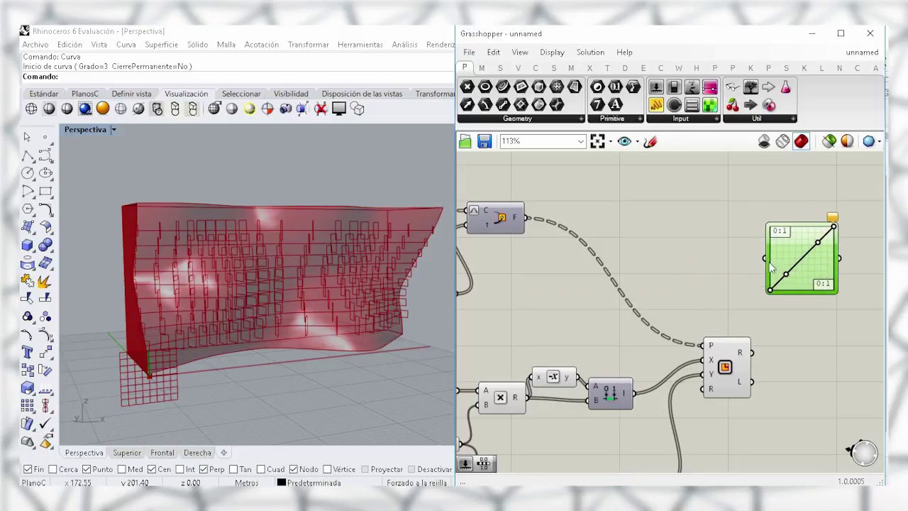
Connect the Range component's R output to the new Graph Mapper's input.
right_drag(672, 274, 732, 261)
right_drag(595, 287, 703, 274)
right_drag(553, 299, 596, 281)
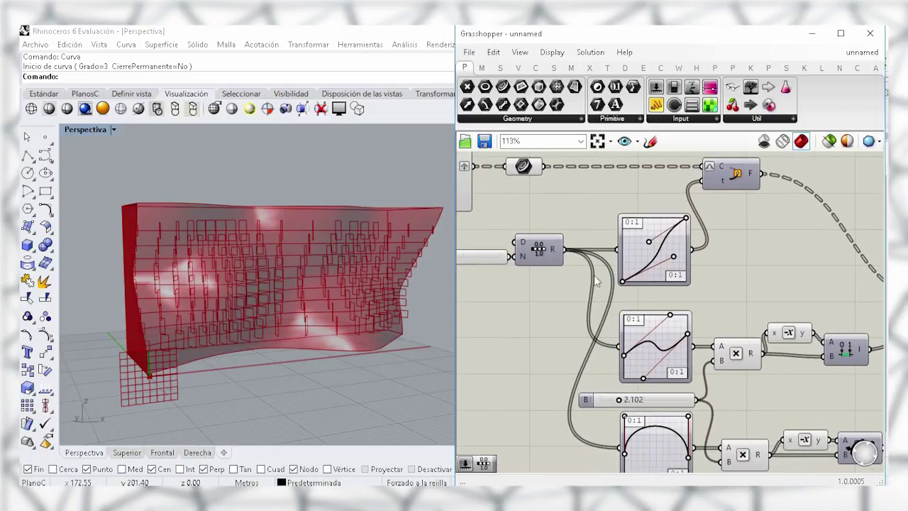
click(528, 250)
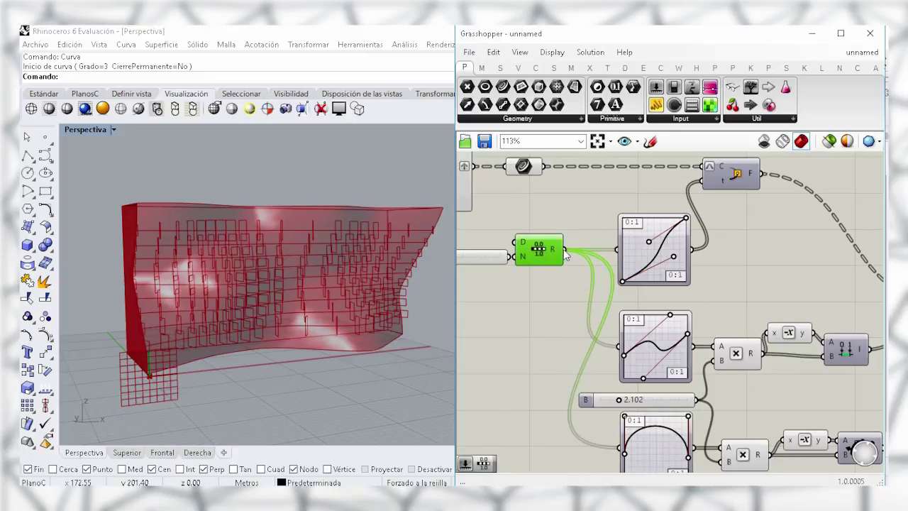
drag(566, 254, 828, 232)
right_drag(784, 241, 654, 289)
click(804, 262)
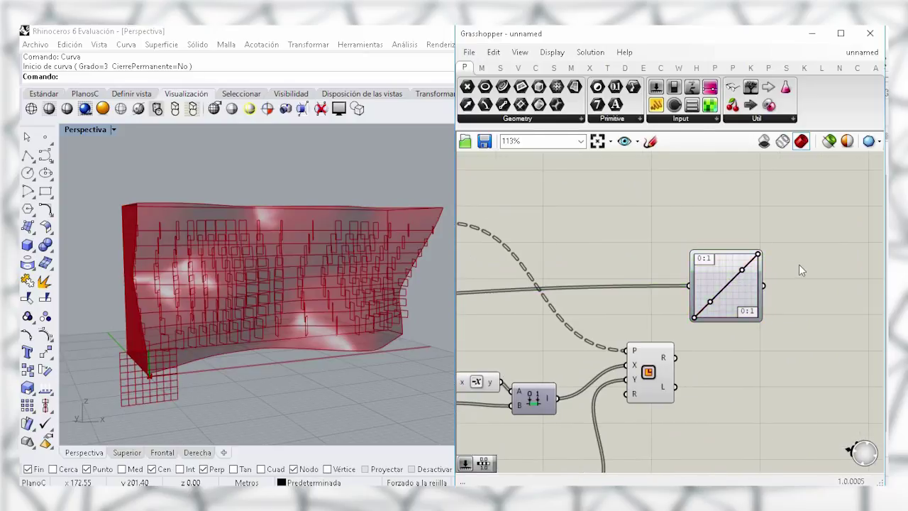
Add a Bounds component beside the new Graph Mapper and feed its N input from the mapper's output.
double_click(798, 266)
text(bo)
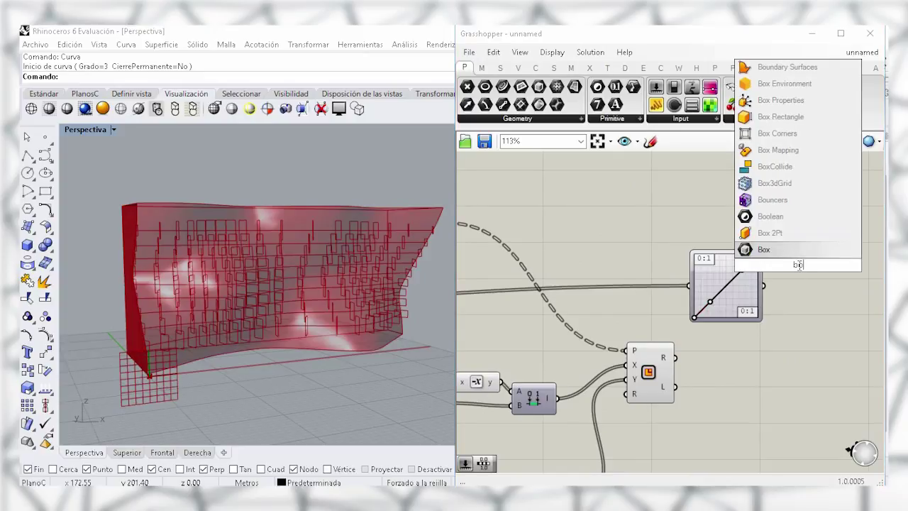
text(unds)
click(795, 255)
right_drag(799, 274, 717, 283)
drag(714, 276, 714, 317)
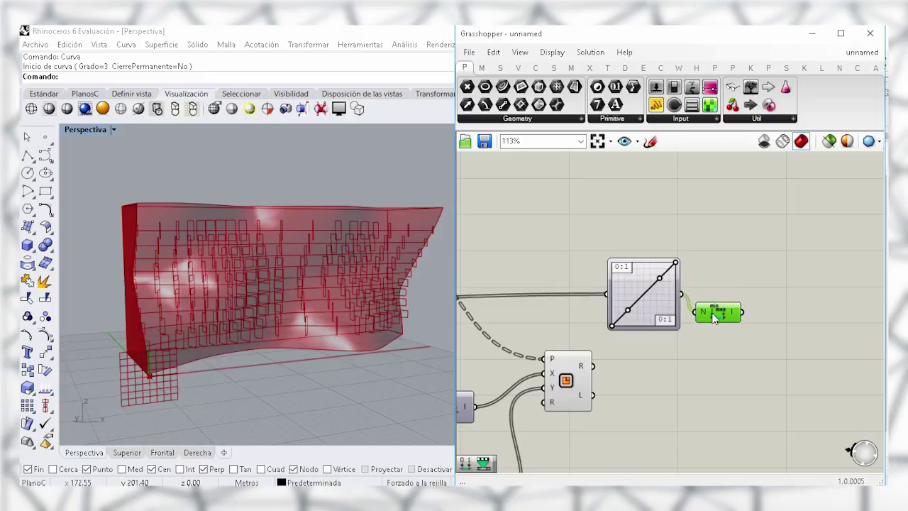
Add a Remap Numbers component, wire the Graph Mapper to V and the Bounds to S, and align it.
double_click(722, 270)
text(remap)
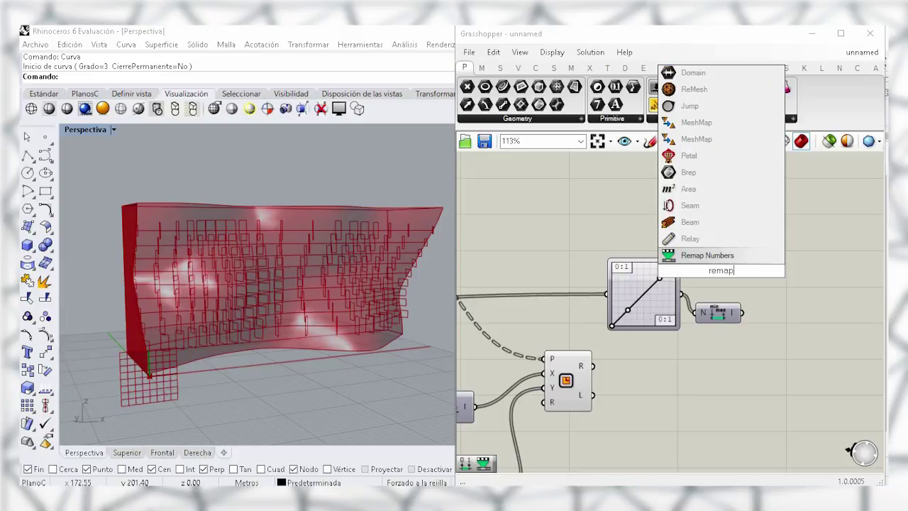
click(707, 255)
drag(721, 279, 789, 294)
drag(741, 312, 681, 293)
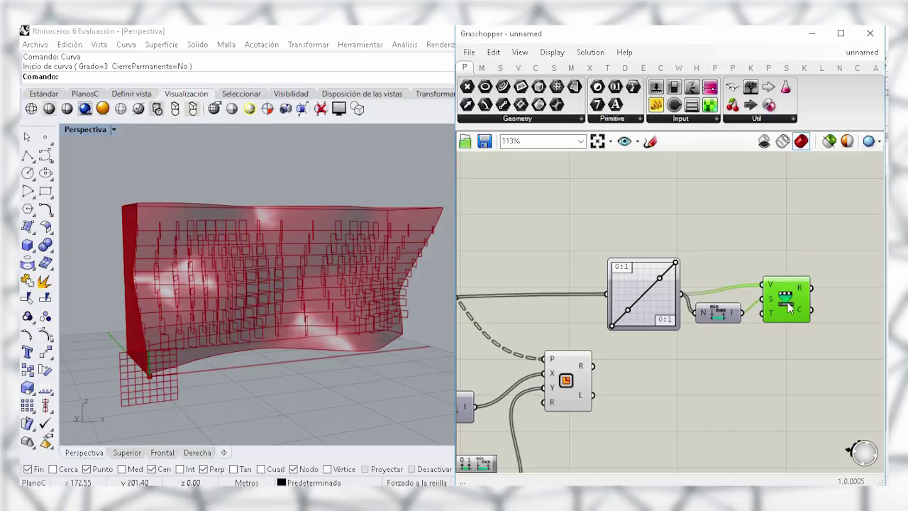
drag(789, 305, 791, 314)
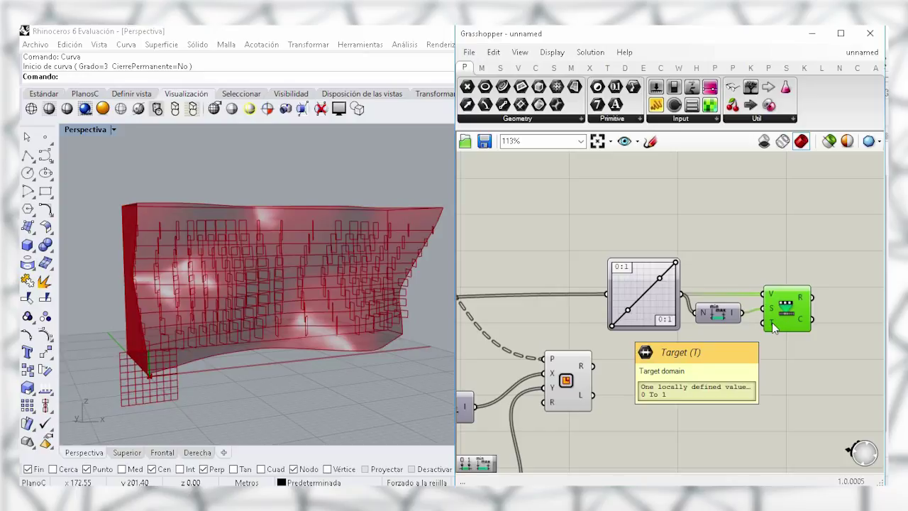
Add a Construct Domain feeding the Remap's Target input, and move the whole remapping group above the Rectangle component.
click(713, 383)
double_click(711, 377)
text(constru)
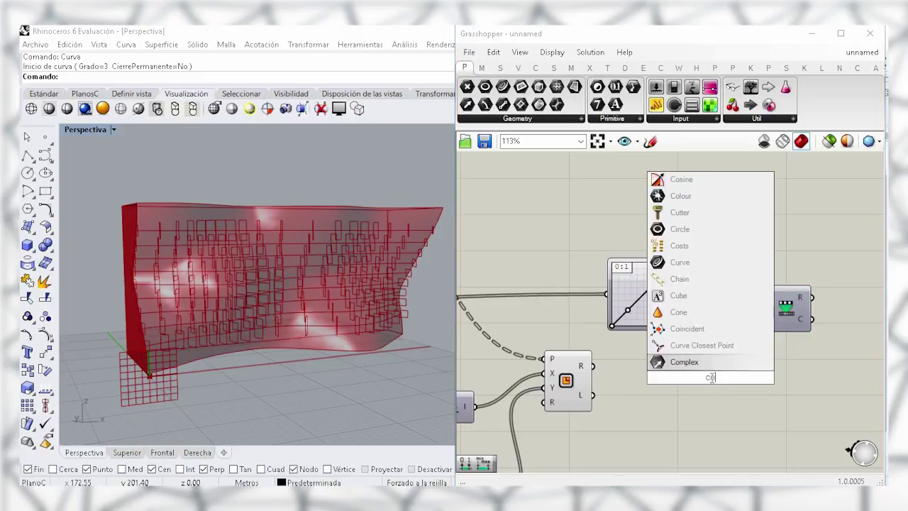
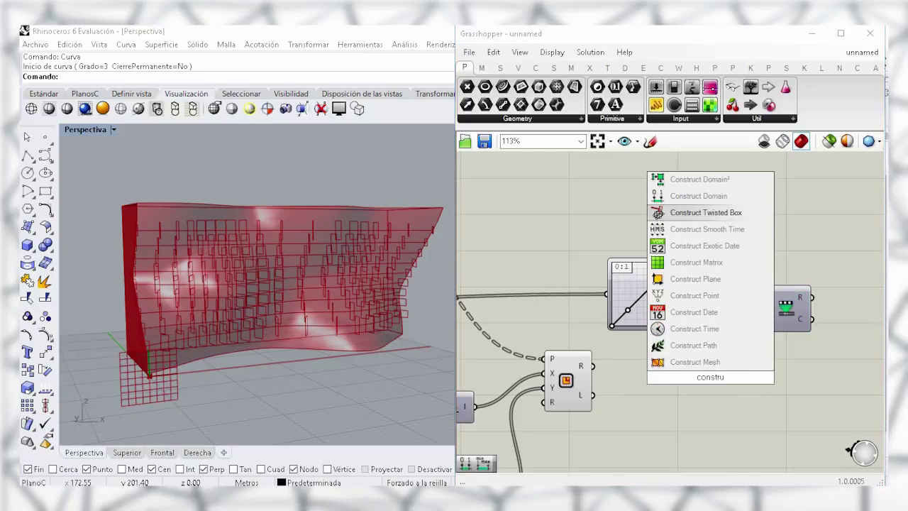
click(688, 195)
drag(759, 337, 721, 351)
drag(812, 380, 669, 246)
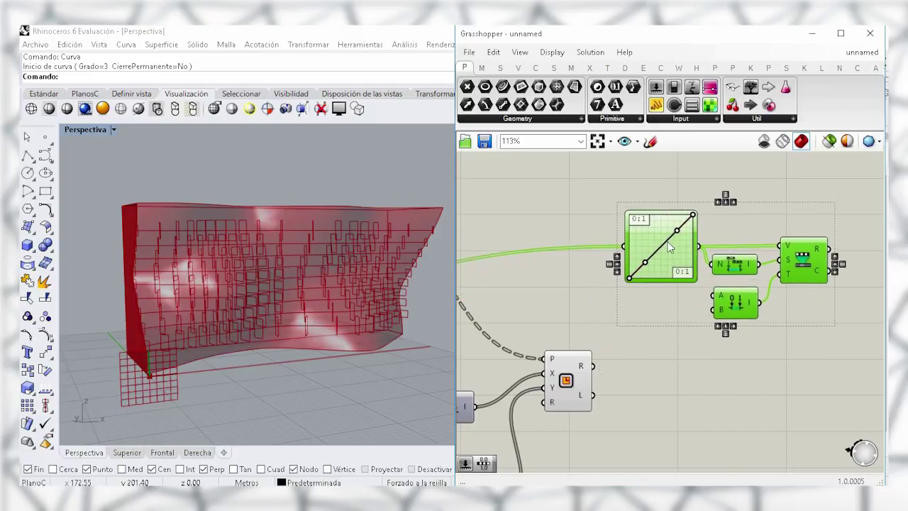
click(685, 342)
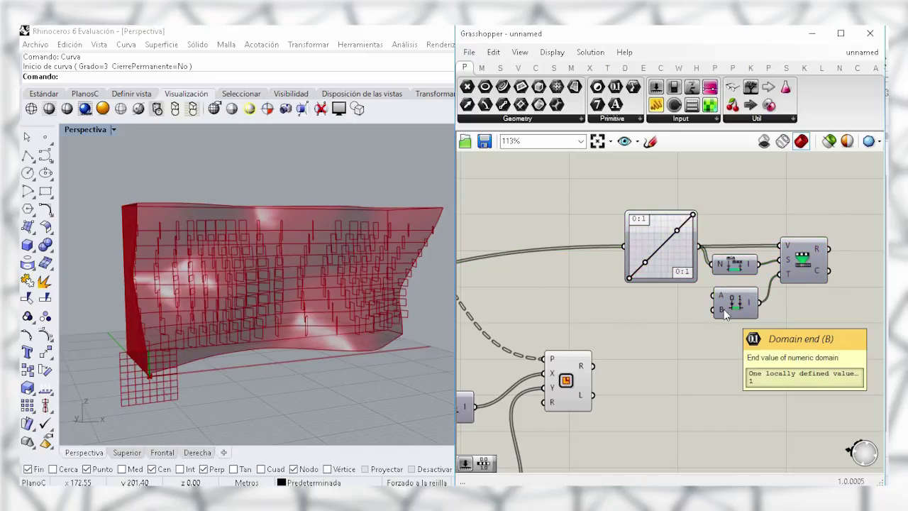
Create a number slider set to 0 and connect it to the new Construct Domain's start input.
double_click(627, 306)
text(0)
key(Return)
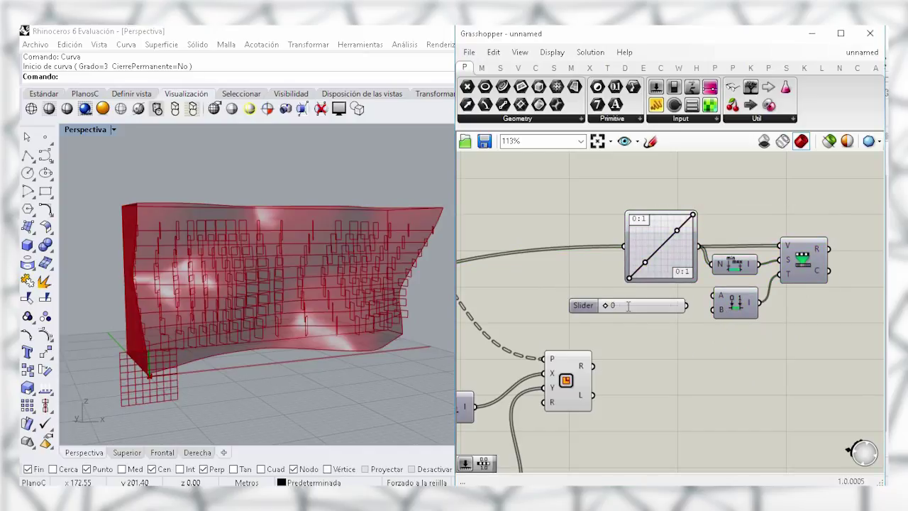
drag(687, 305, 668, 297)
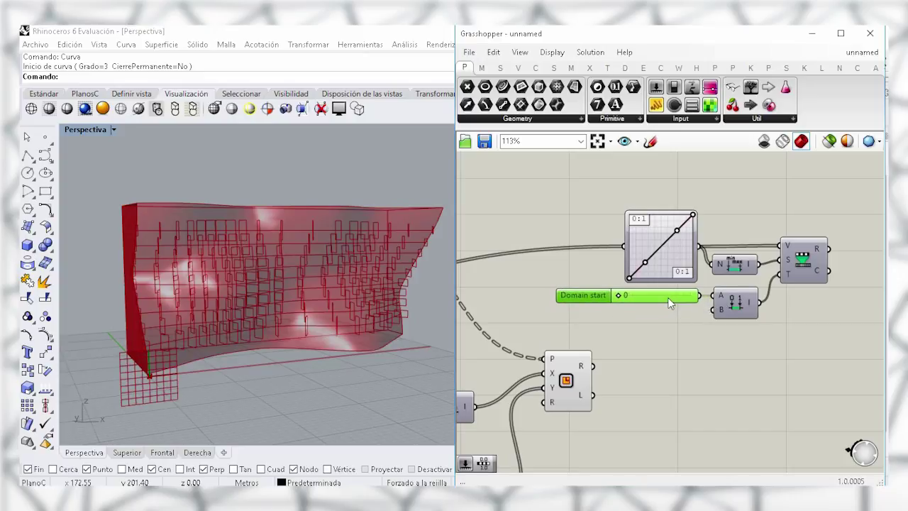
Create a number slider set to 178, connect it to the Construct Domain's end input, and align it beneath the start slider.
click(642, 332)
double_click(638, 330)
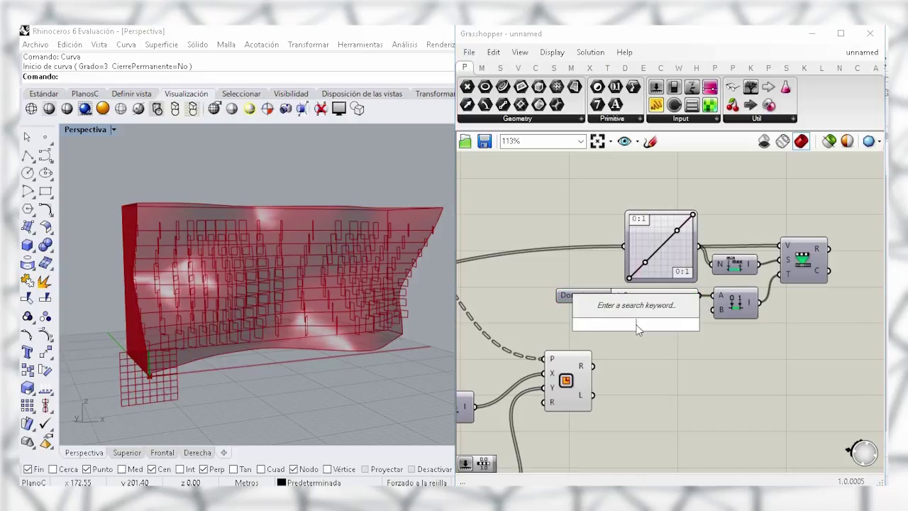
text(slider)
key(Return)
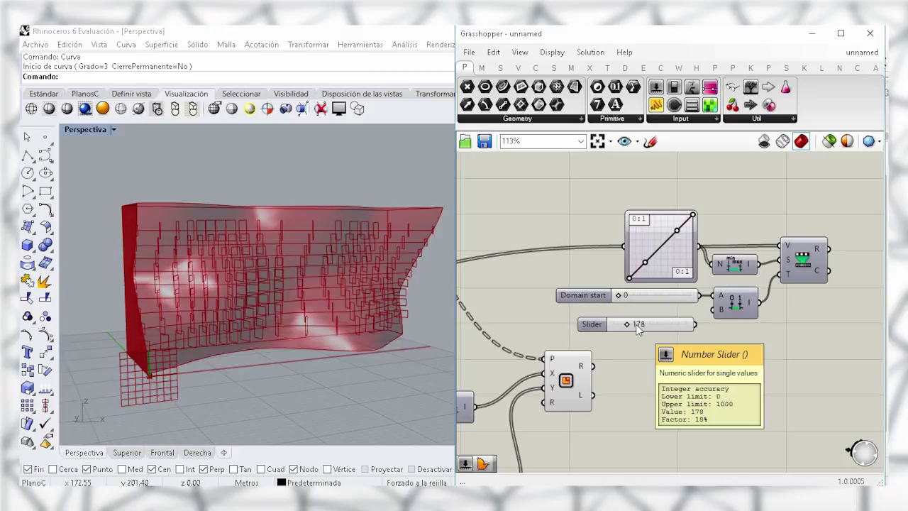
drag(713, 315, 670, 314)
Add a Rotate component with geometry, angle and plane inputs above the Remap Numbers component.
click(758, 215)
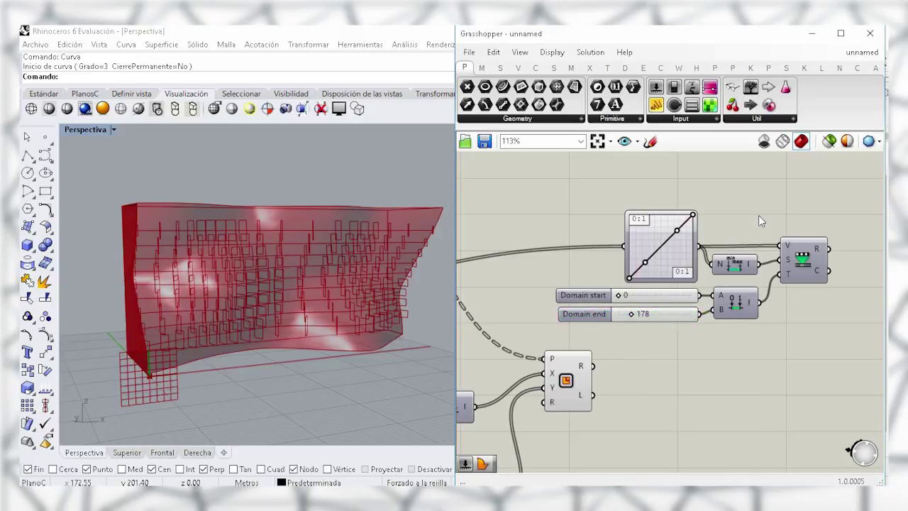
double_click(759, 215)
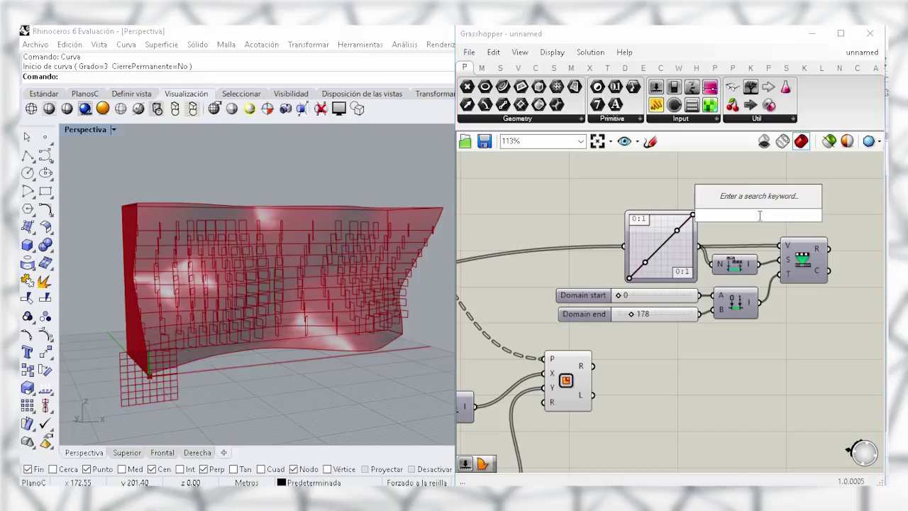
text(ro)
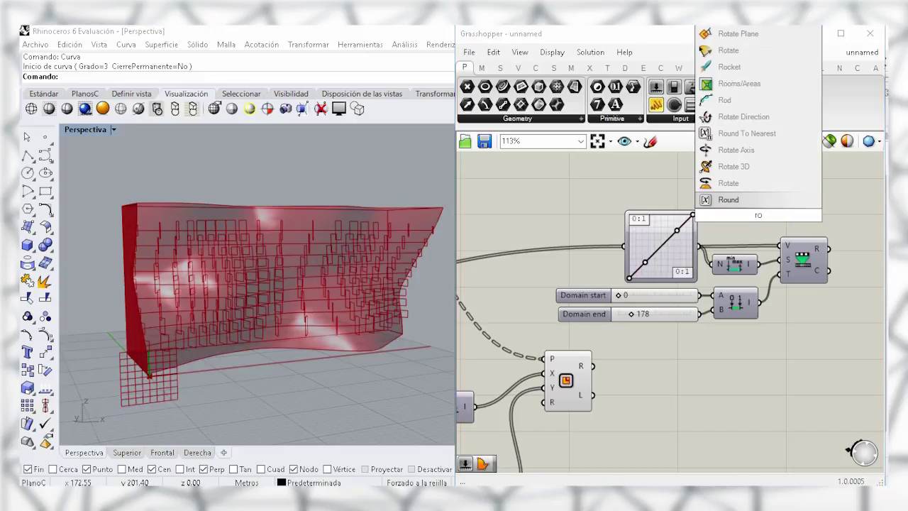
key(Up)
key(Return)
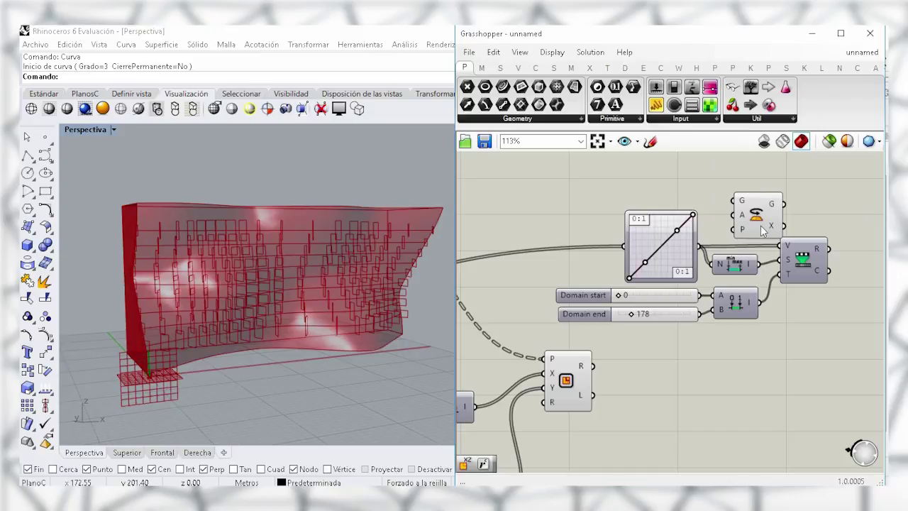
Switch the Rotate component's angle input to degrees and move the component beyond Remap Numbers.
right_click(743, 216)
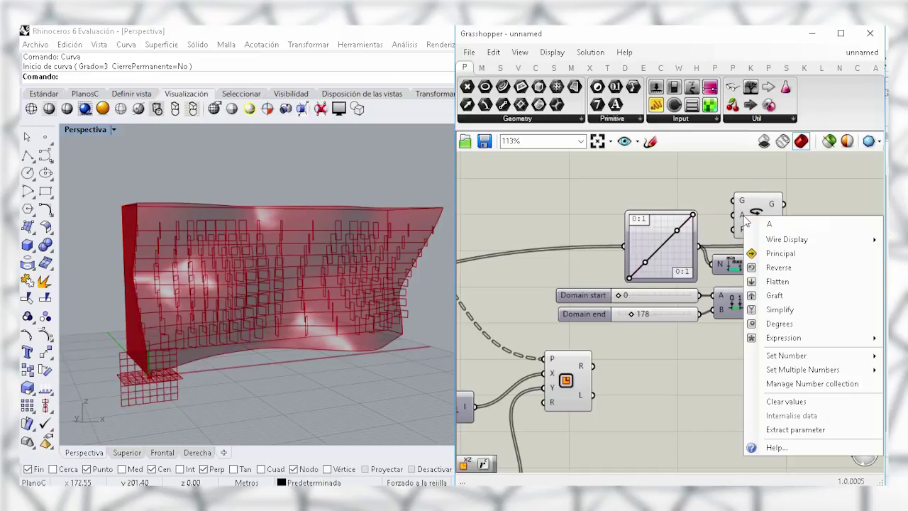
click(766, 325)
right_drag(764, 325, 708, 342)
drag(717, 227, 809, 216)
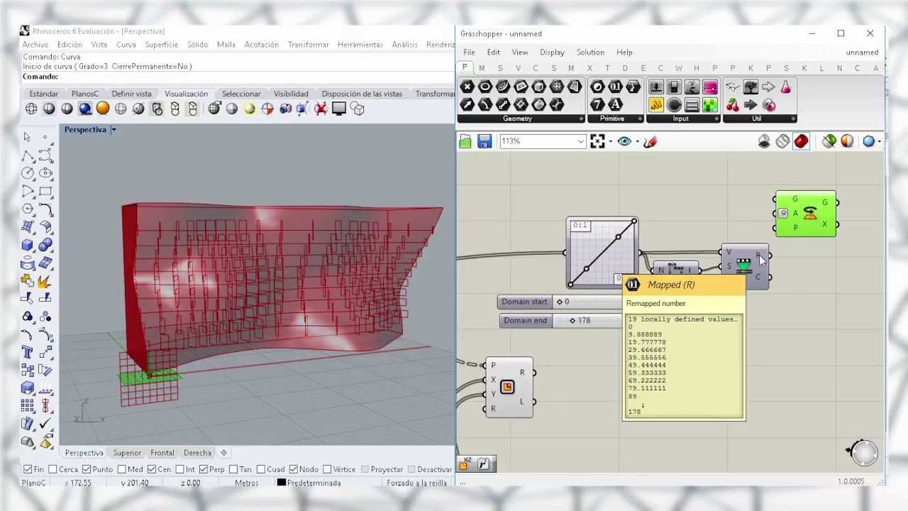
Connect the remapped numbers to the Rotate component's angle input and the Rectangle output to its geometry input.
drag(776, 214, 771, 253)
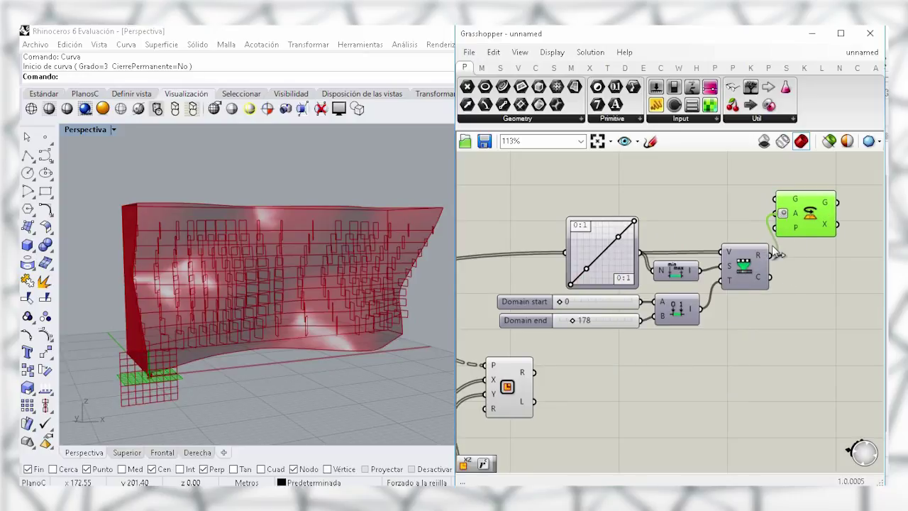
drag(792, 220, 803, 220)
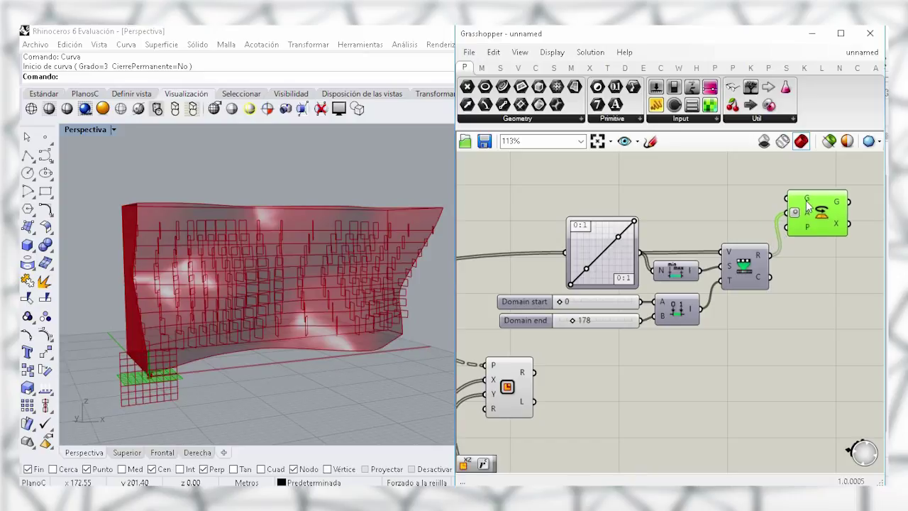
click(515, 390)
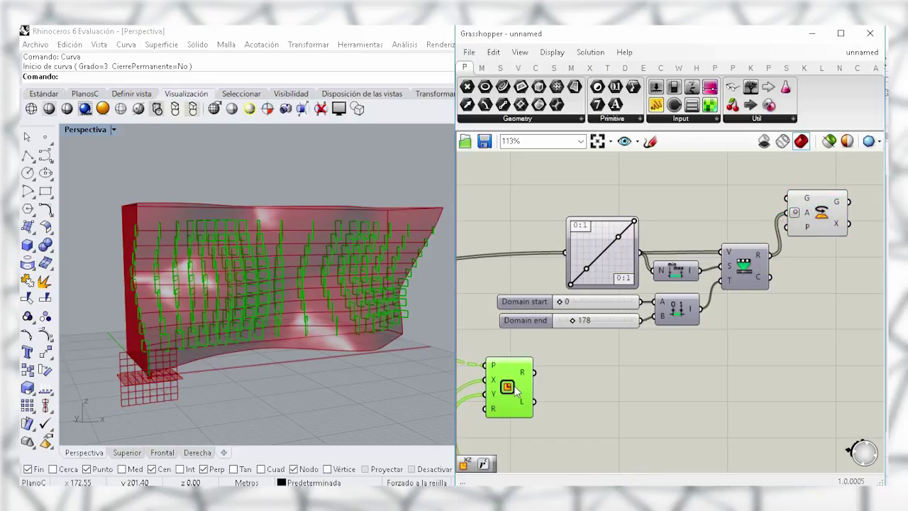
drag(537, 377, 790, 200)
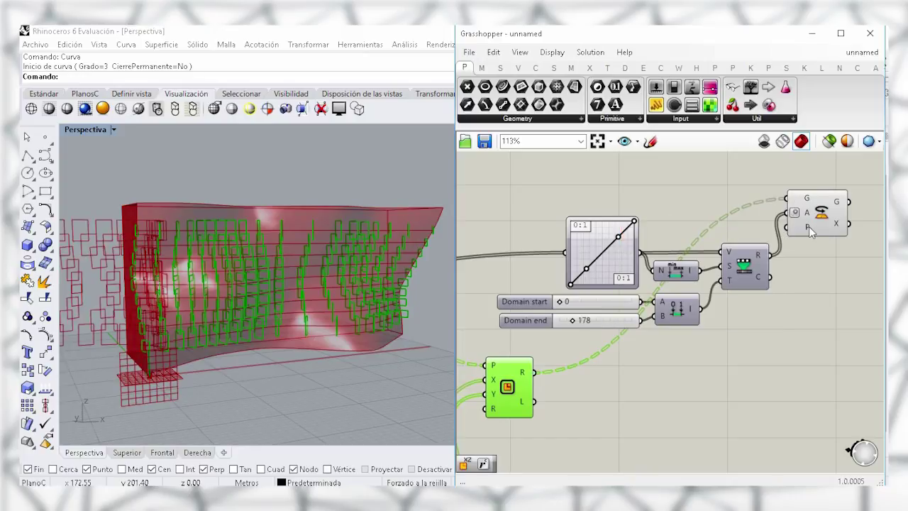
Connect the perpendicular frames output to the Rotate component's plane input.
mouse_move(808, 227)
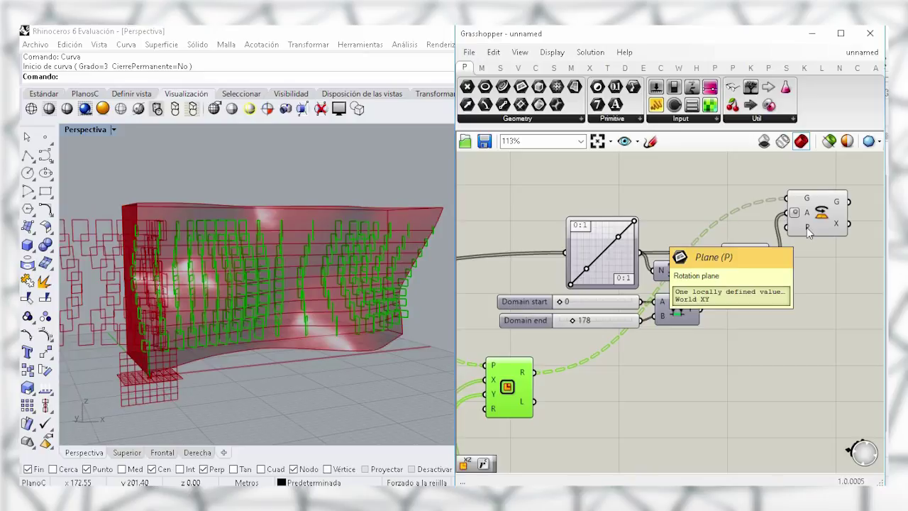
right_drag(527, 239, 833, 252)
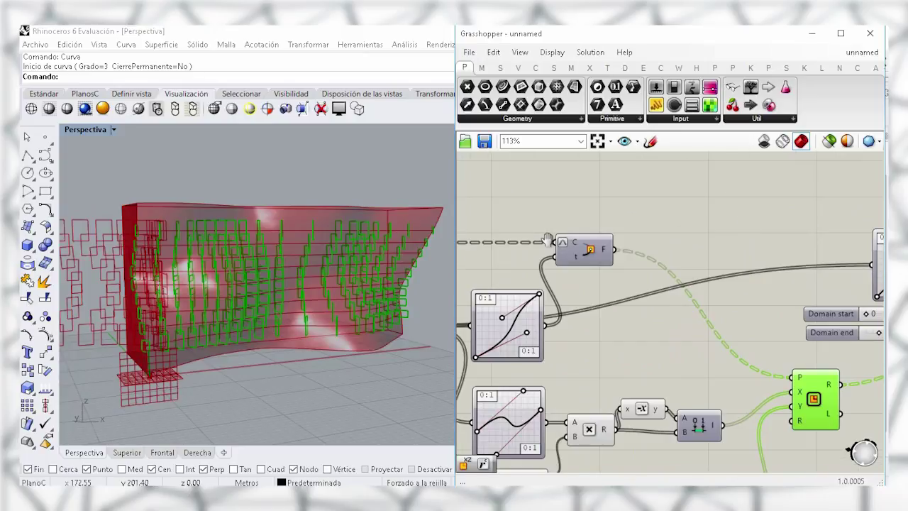
click(589, 249)
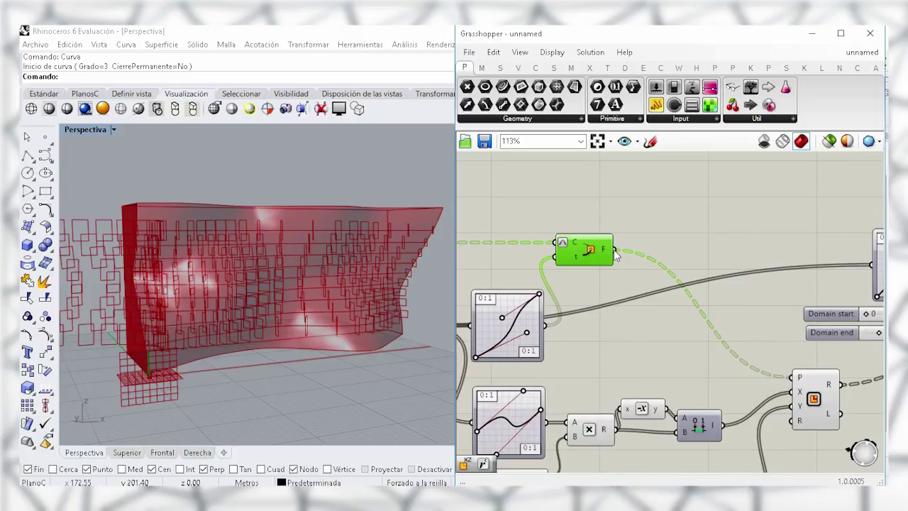
drag(615, 250, 768, 240)
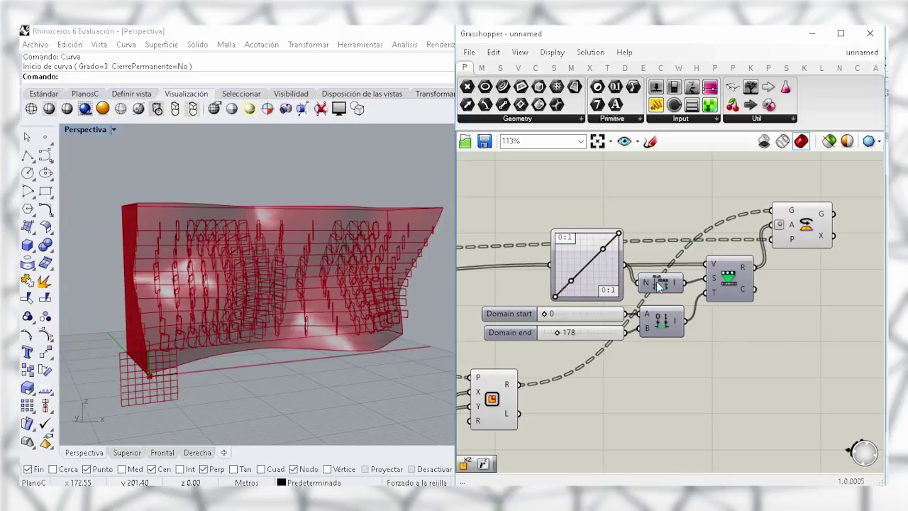
Reshape the Bezier graph driving the rotation angles into an S-curve with a raised start point and a lowered end point.
drag(572, 282, 608, 258)
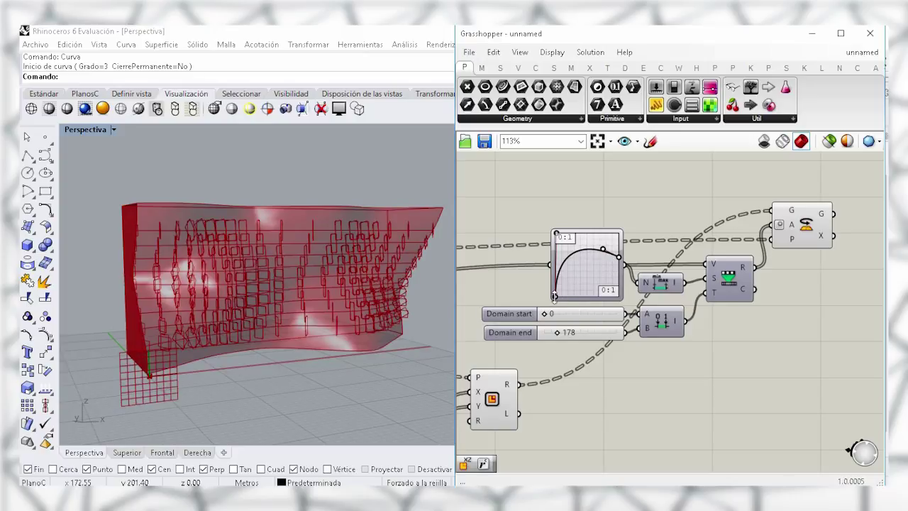
drag(556, 297, 556, 281)
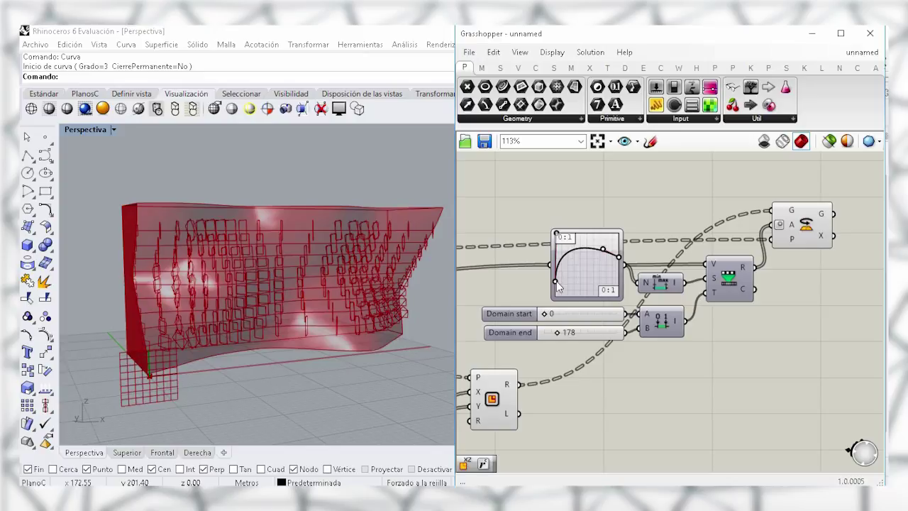
drag(567, 250, 605, 300)
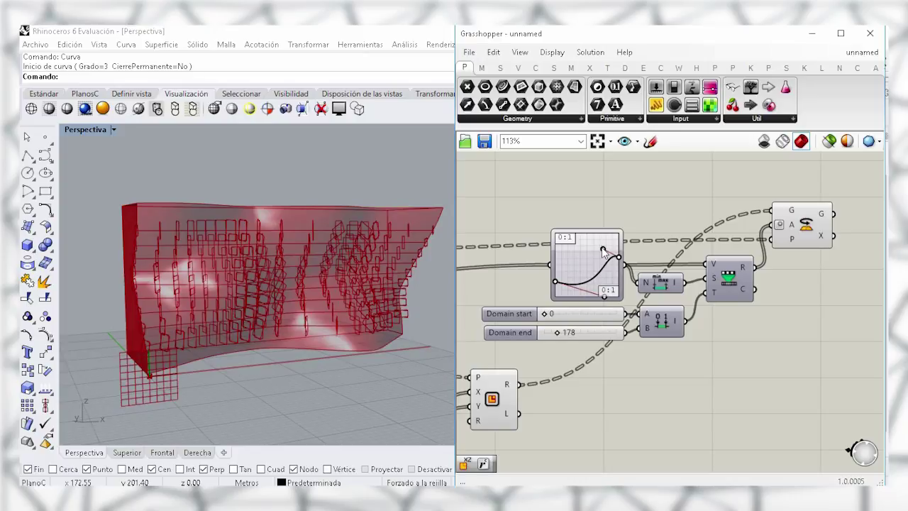
drag(603, 250, 578, 245)
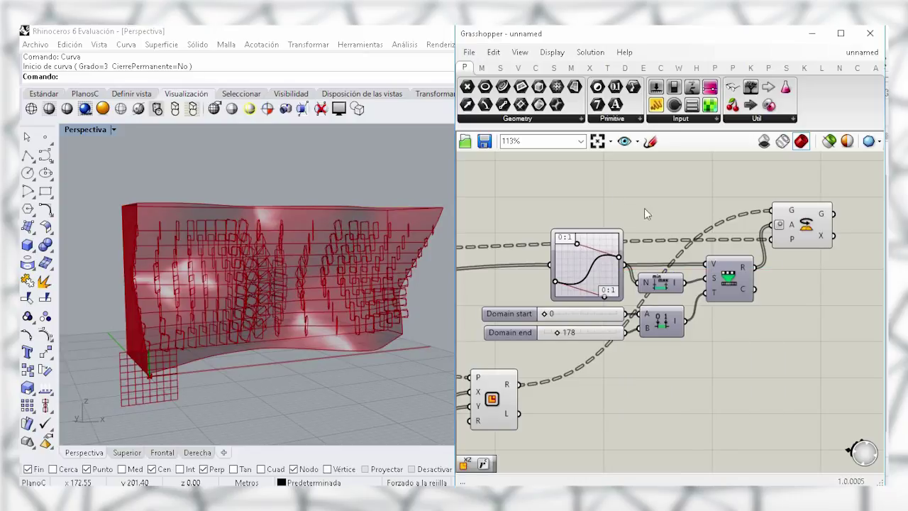
Turn off the preview of the Rectangle component so only the rotated rectangles are displayed.
click(809, 238)
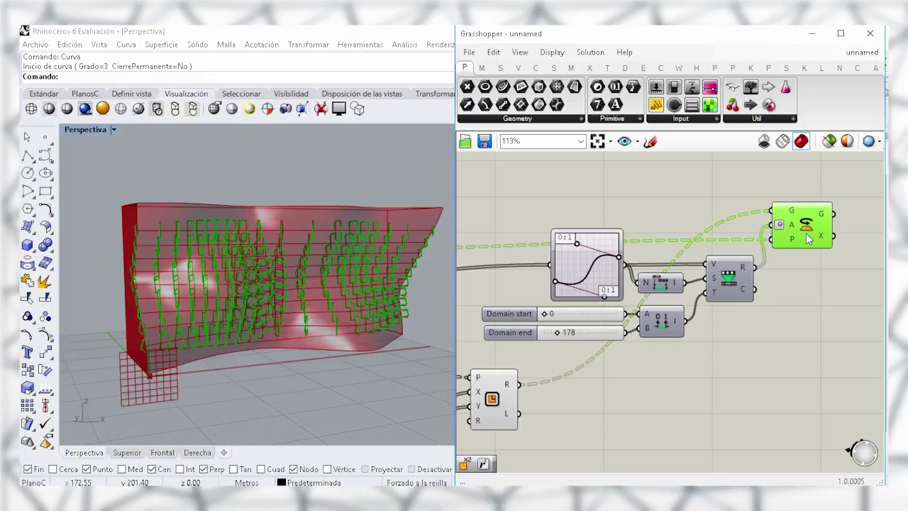
click(494, 401)
right_click(495, 400)
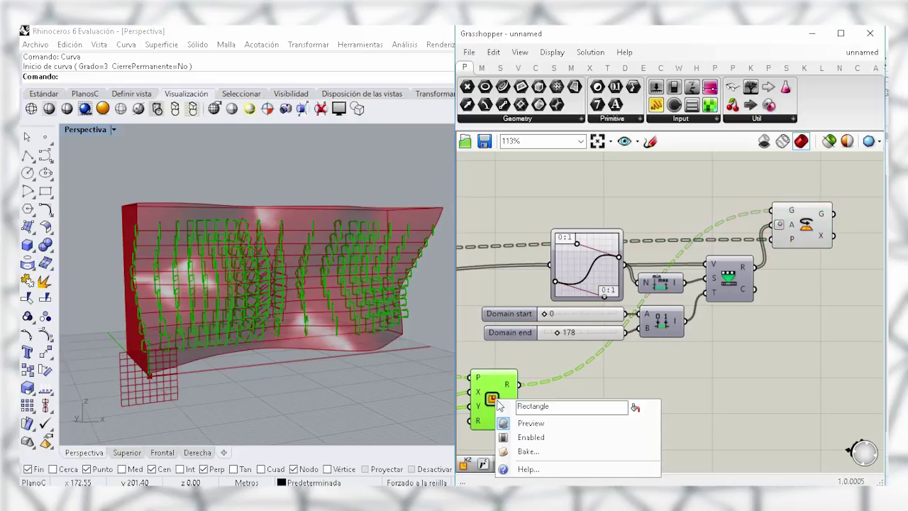
click(532, 423)
click(657, 360)
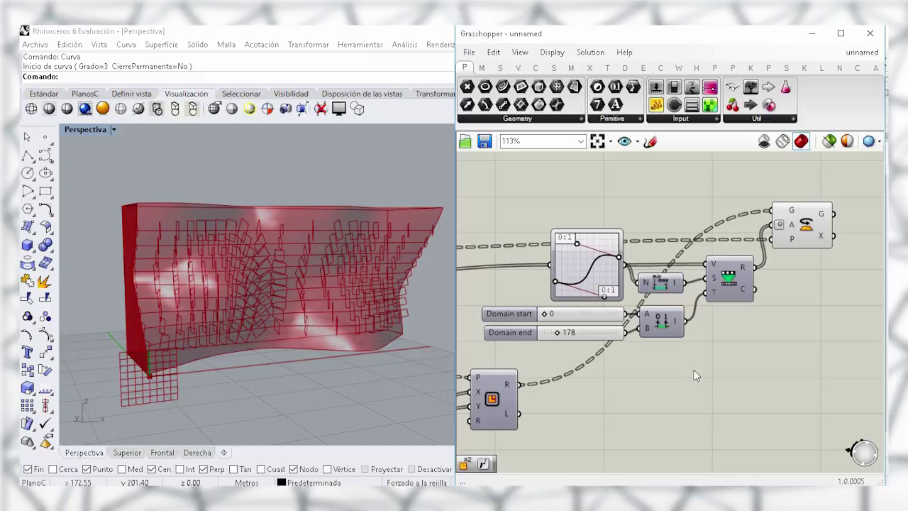
Add a Polygon component to the canvas, placed well below the Rotate and Remap Numbers components.
right_drag(695, 372, 588, 404)
right_drag(284, 298, 295, 301)
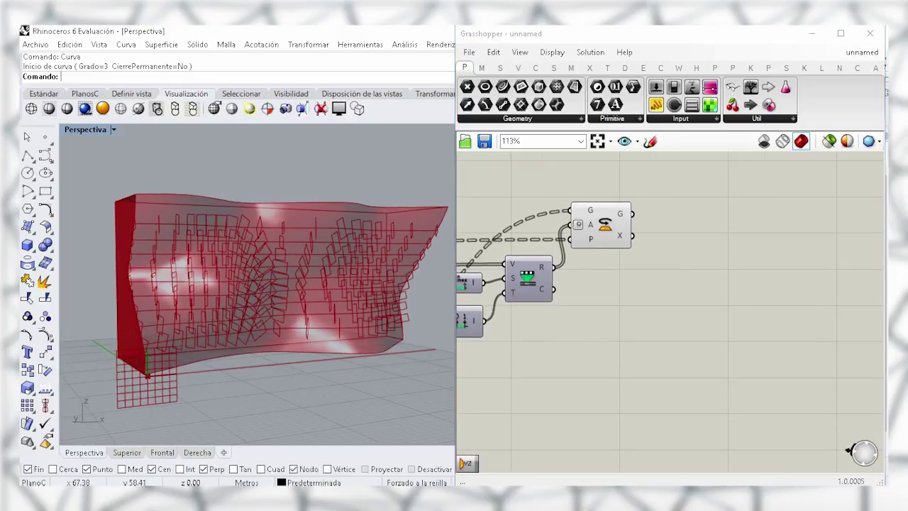
right_drag(433, 316, 318, 263)
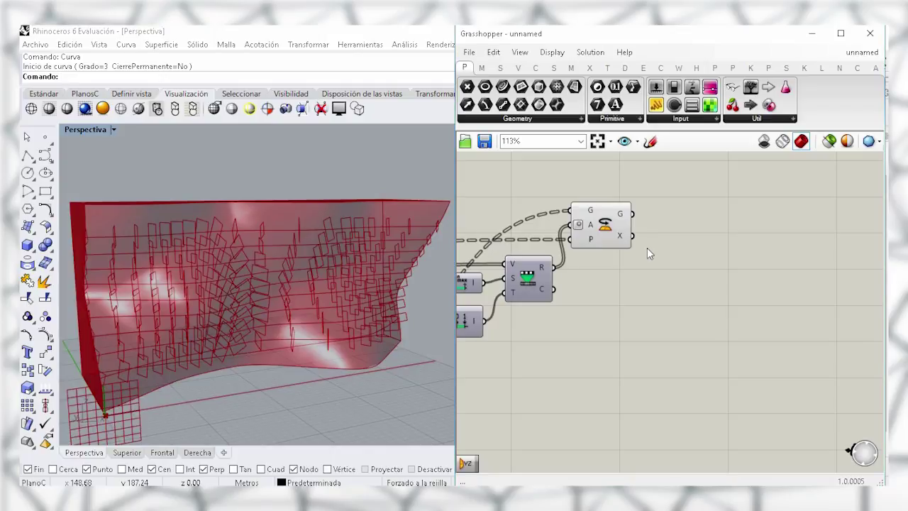
double_click(593, 318)
text(pol)
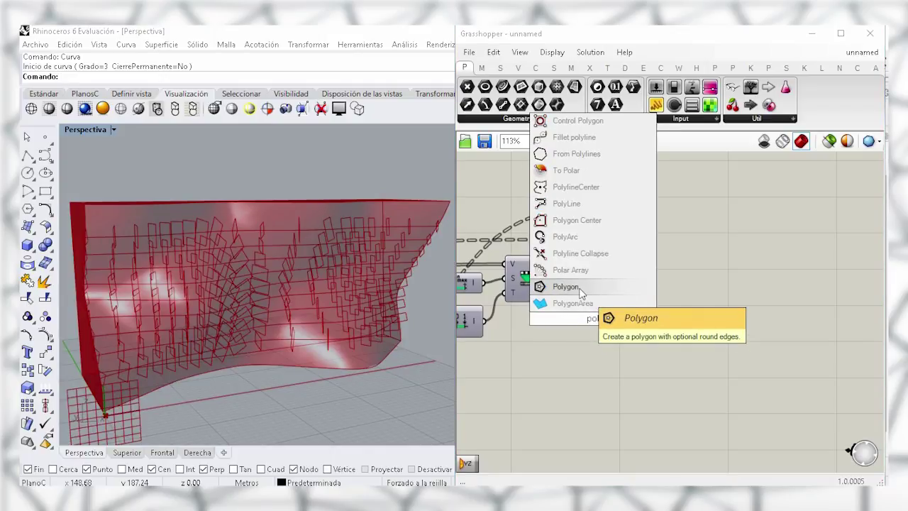
click(568, 287)
drag(583, 305, 594, 408)
mouse_move(582, 389)
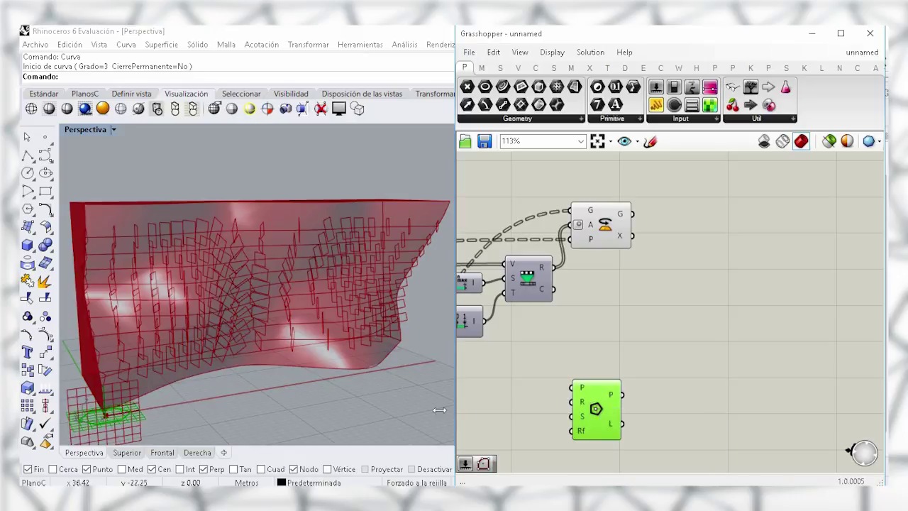
Add a YZ Plane component and connect it to the Polygon's plane input.
double_click(513, 386)
text(yz)
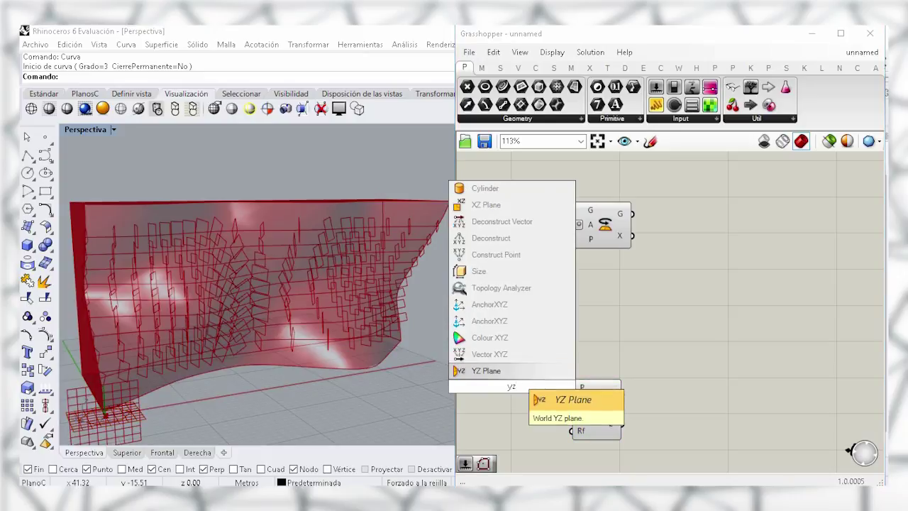
key(Return)
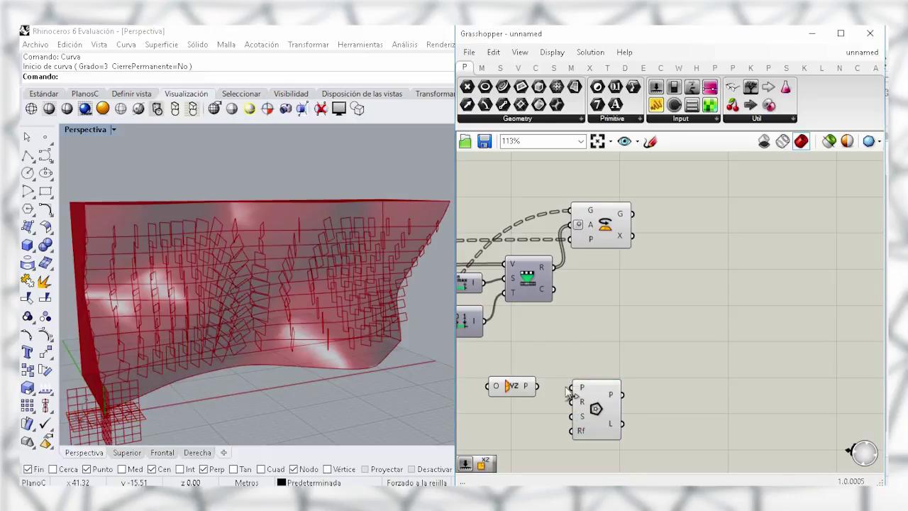
drag(569, 387, 533, 388)
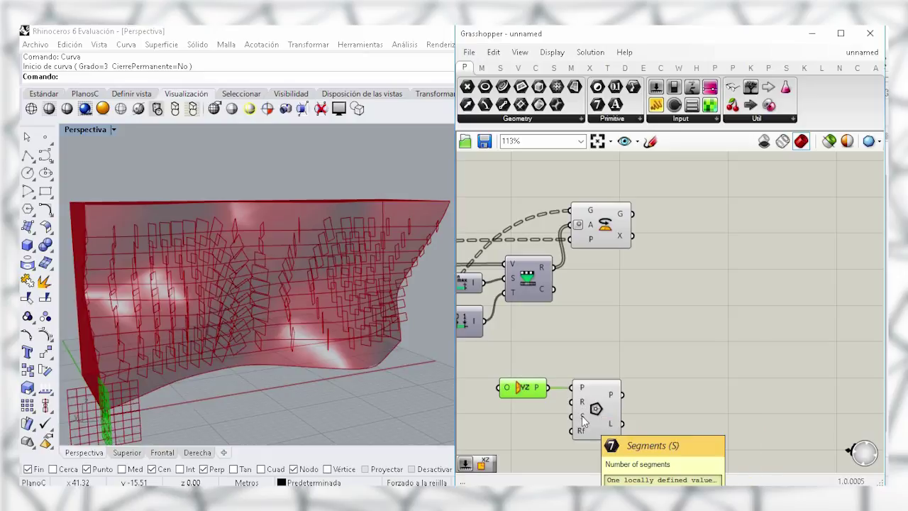
Create a number slider set to 3, connect it to the Polygon's segments input, and align the YZ Plane above it.
double_click(521, 417)
text(3)
key(Return)
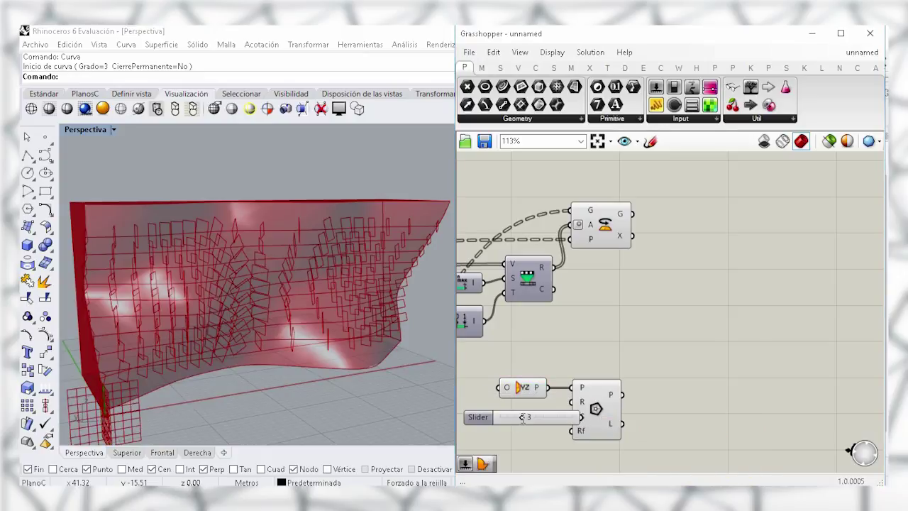
drag(560, 418, 615, 405)
click(605, 408)
drag(520, 391, 522, 388)
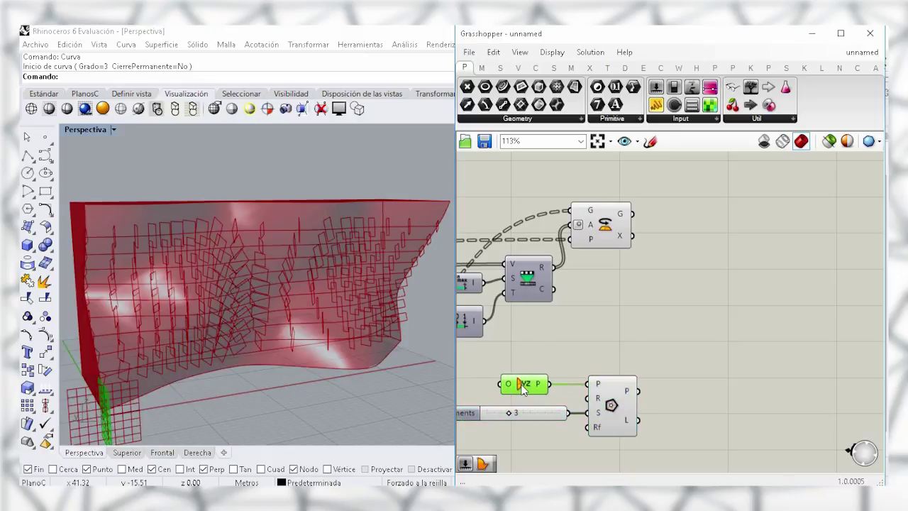
Create a number slider set to 0.999, connect it to the Polygon's fillet radius input, and align it beneath the segments slider.
double_click(556, 425)
text(0.99)
key(Return)
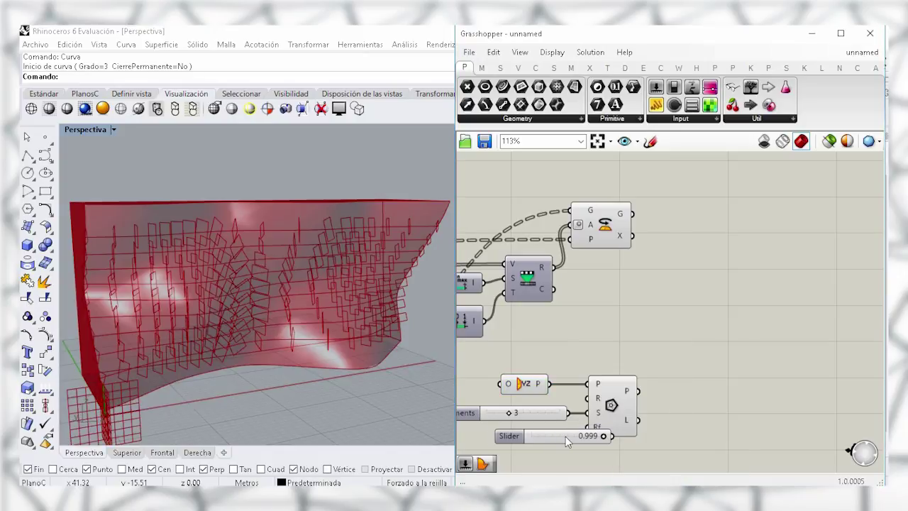
drag(570, 433, 587, 427)
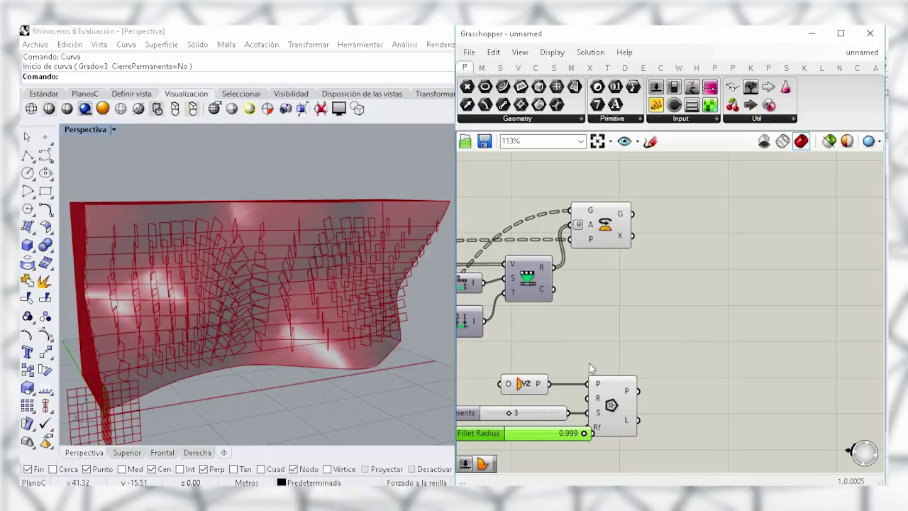
right_drag(588, 362, 630, 334)
drag(608, 405, 586, 403)
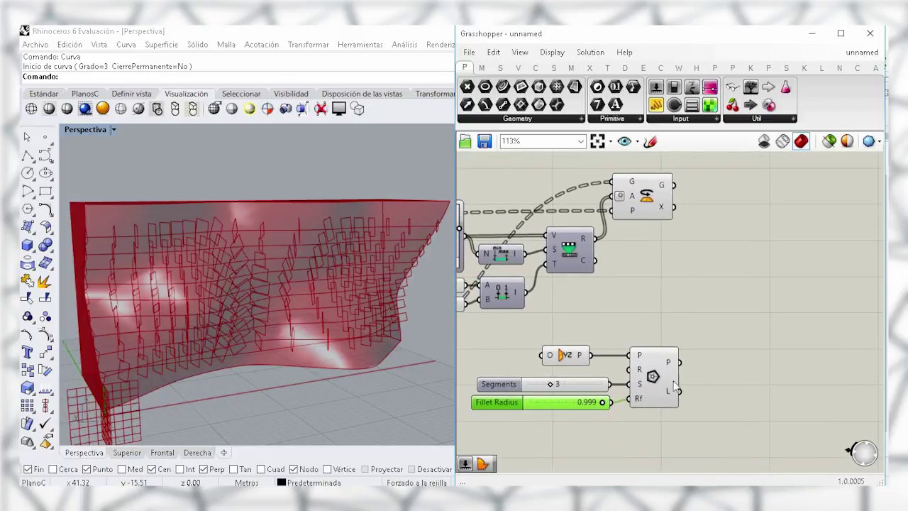
Add a Move component beside the Polygon and connect the polygon output to its geometry input.
double_click(736, 372)
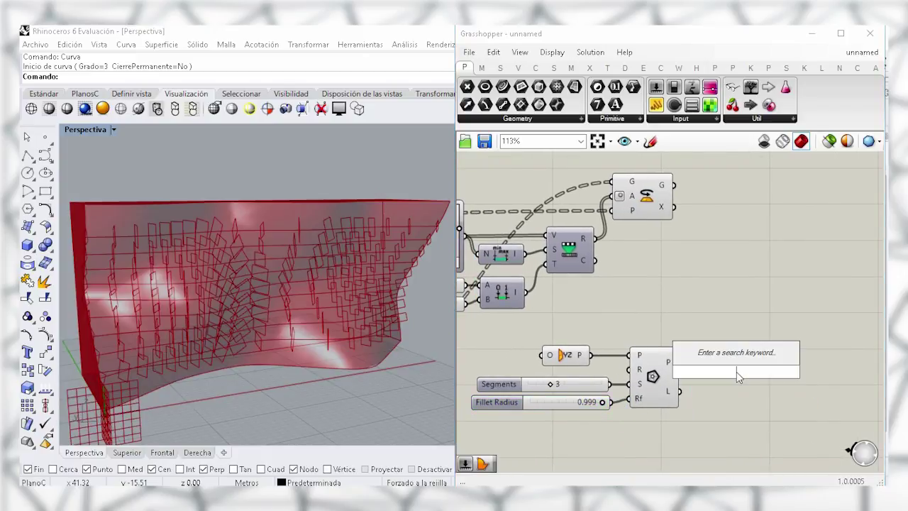
text(move)
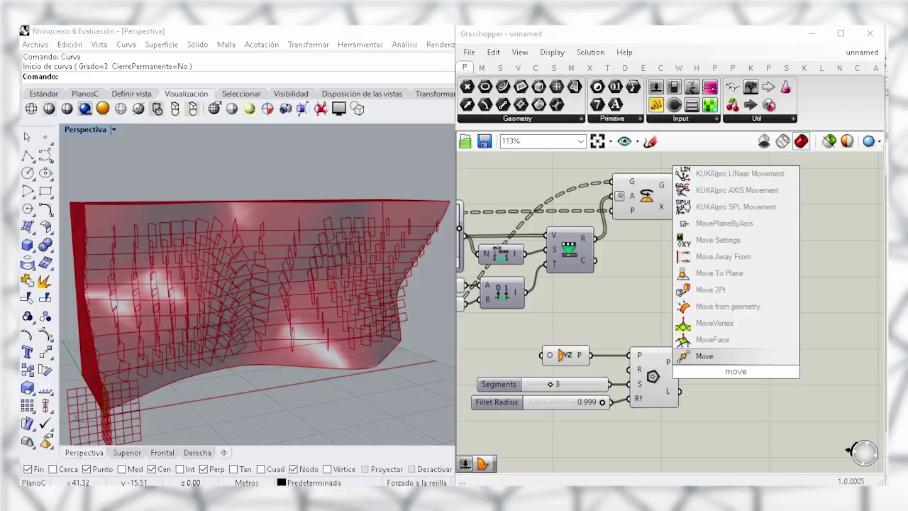
click(715, 357)
drag(679, 362, 712, 364)
click(733, 378)
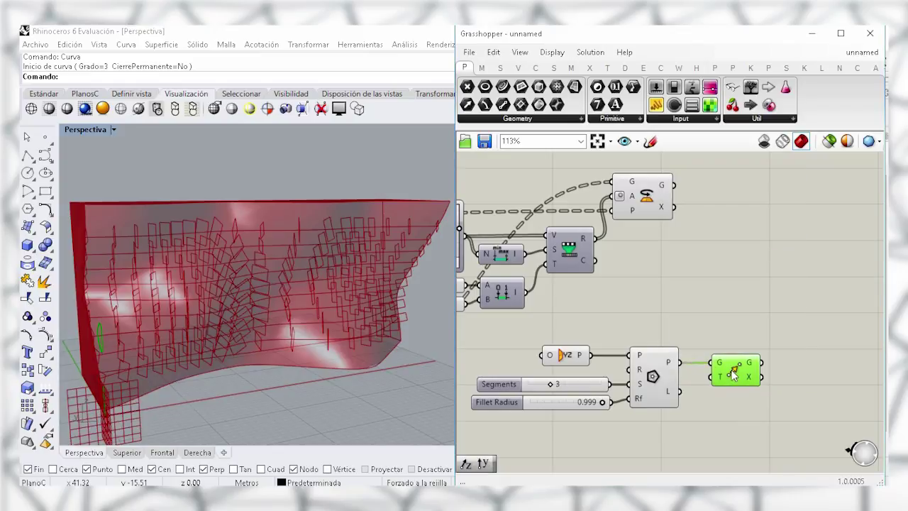
Add a Unit X vector component below the Polygon and connect it to the Move component's translation input.
double_click(688, 421)
text(x)
key(Return)
drag(685, 424, 653, 426)
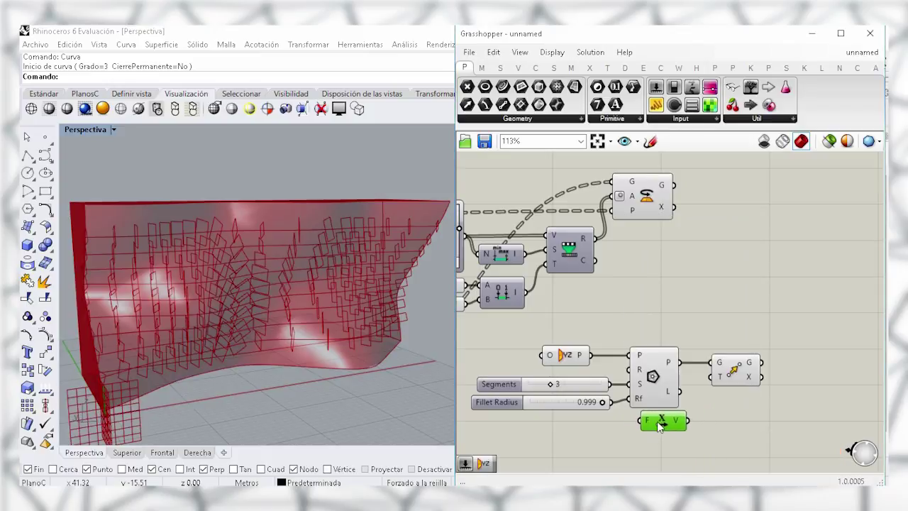
drag(711, 376, 689, 427)
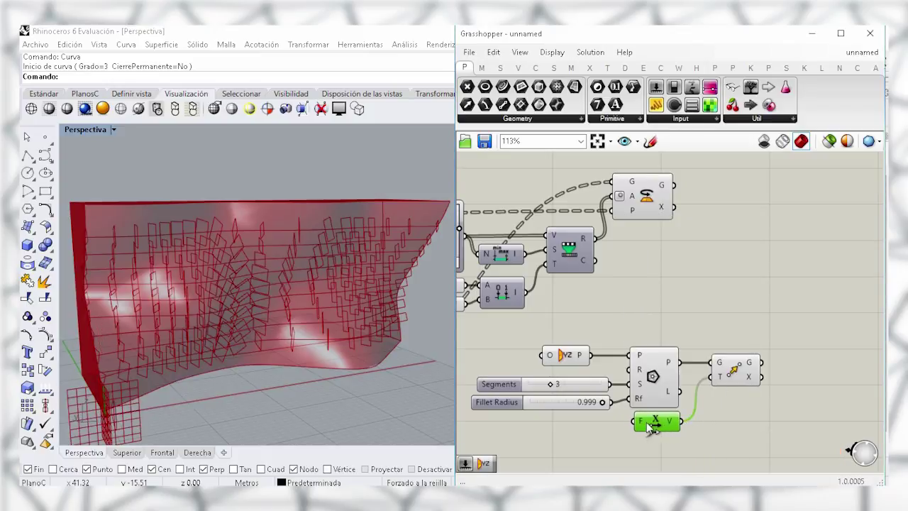
Create a number slider set to 3, place it beneath the fillet radius slider, and connect it to the Unit X factor input.
double_click(583, 438)
text(3)
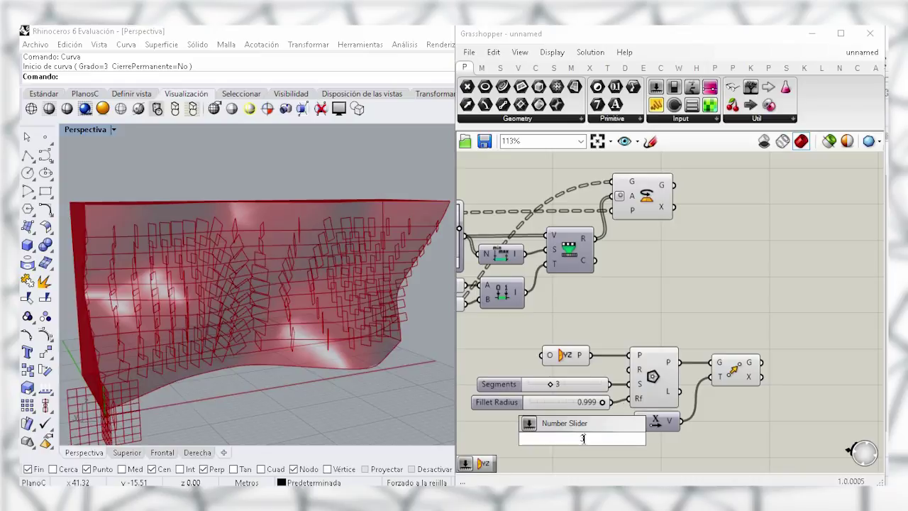
key(Return)
drag(598, 437, 580, 430)
drag(633, 421, 597, 425)
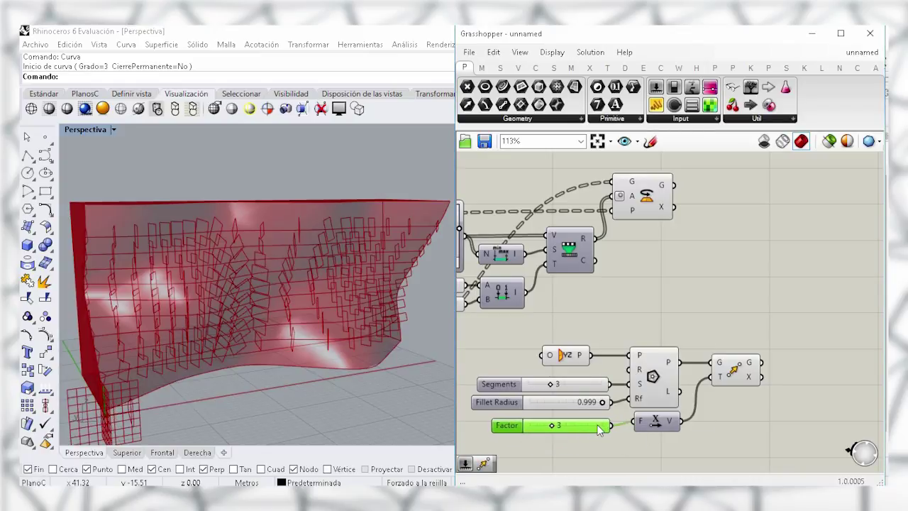
click(660, 307)
click(724, 373)
click(734, 326)
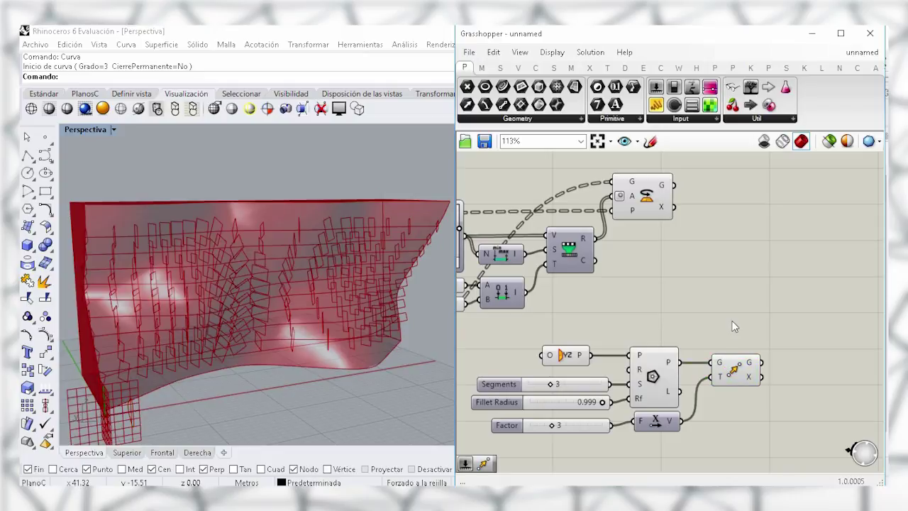
Add a Tween Curve component, connecting the Polygon output to input A and the moved polygon to input B.
double_click(734, 326)
text(tw)
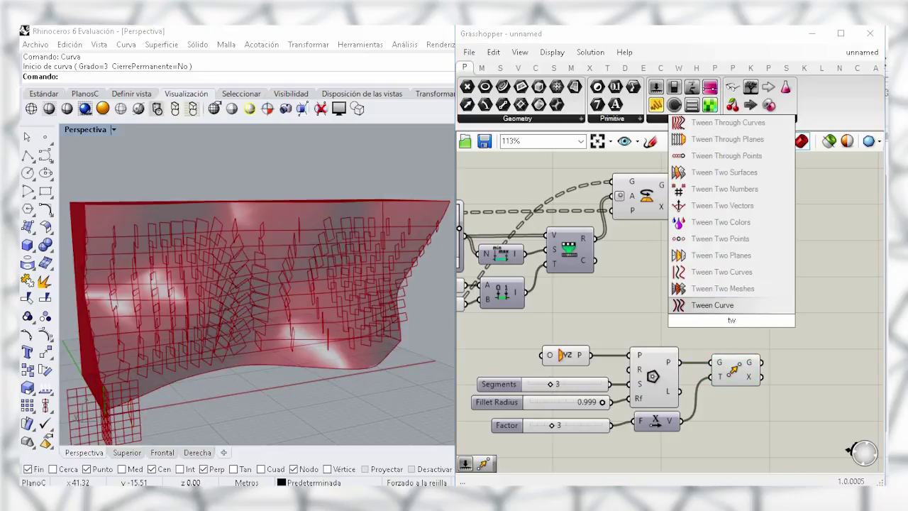
click(737, 306)
drag(738, 328, 812, 364)
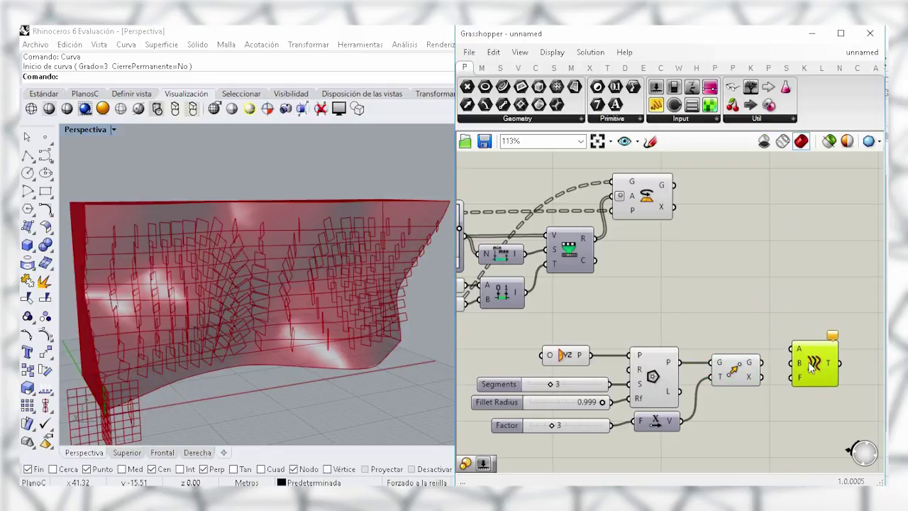
drag(800, 365, 677, 361)
drag(744, 367, 747, 377)
mouse_move(804, 370)
mouse_down()
mouse_move(793, 383)
mouse_move(799, 367)
mouse_up()
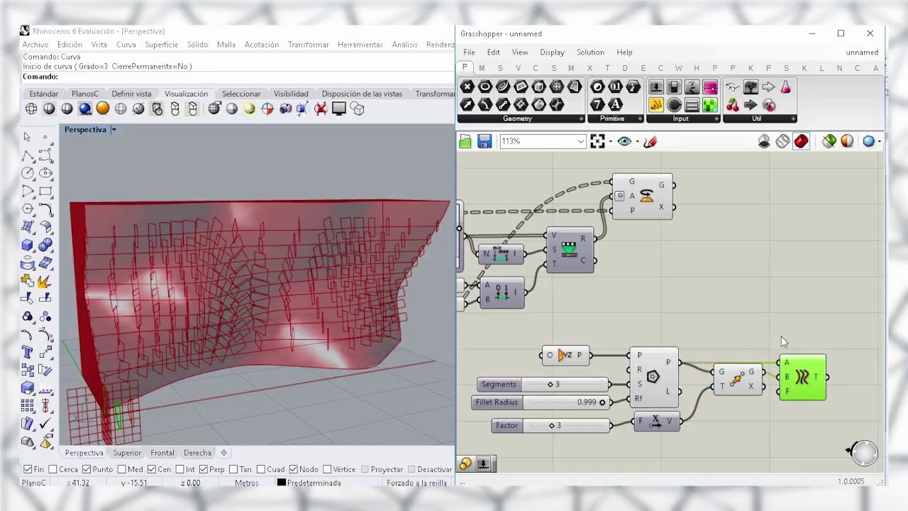
click(781, 336)
Add a Scale component beside Tween Curve and connect the tweened curve to its geometry input.
right_drag(786, 335, 762, 337)
double_click(714, 333)
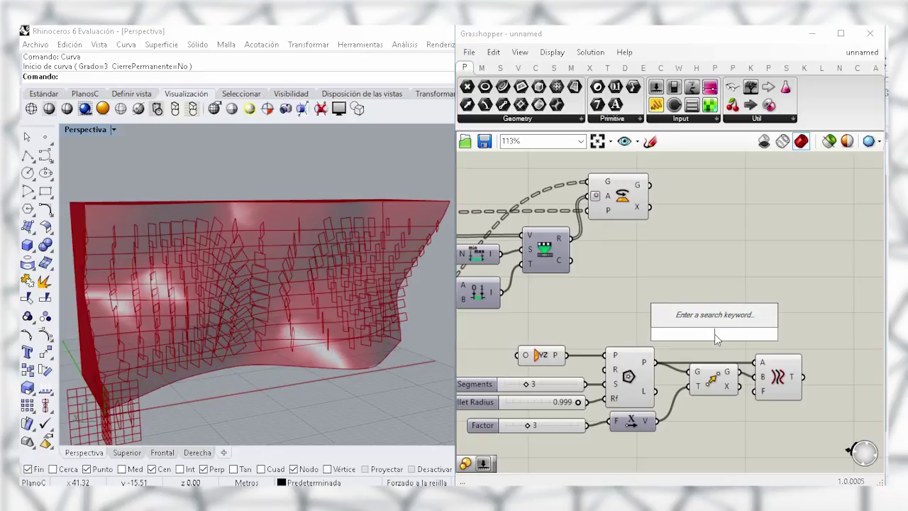
text(scale)
click(715, 321)
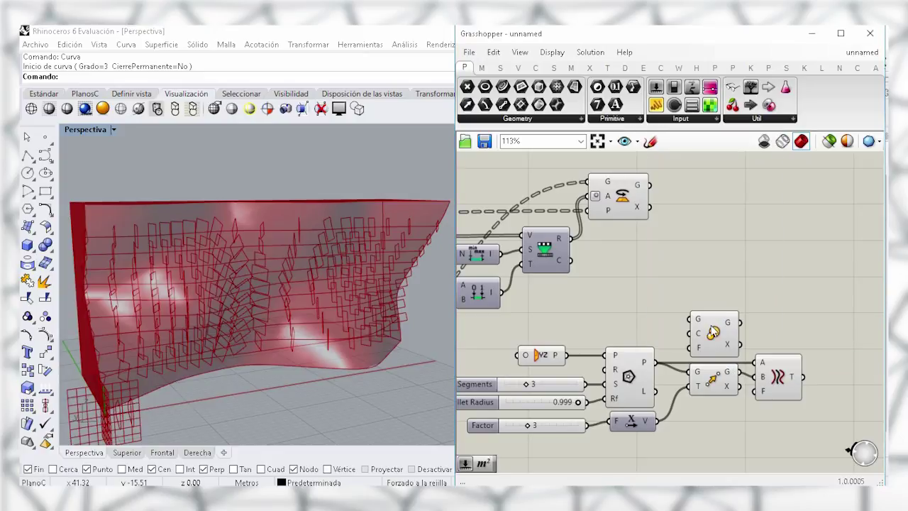
right_drag(713, 332, 696, 335)
drag(682, 332, 813, 389)
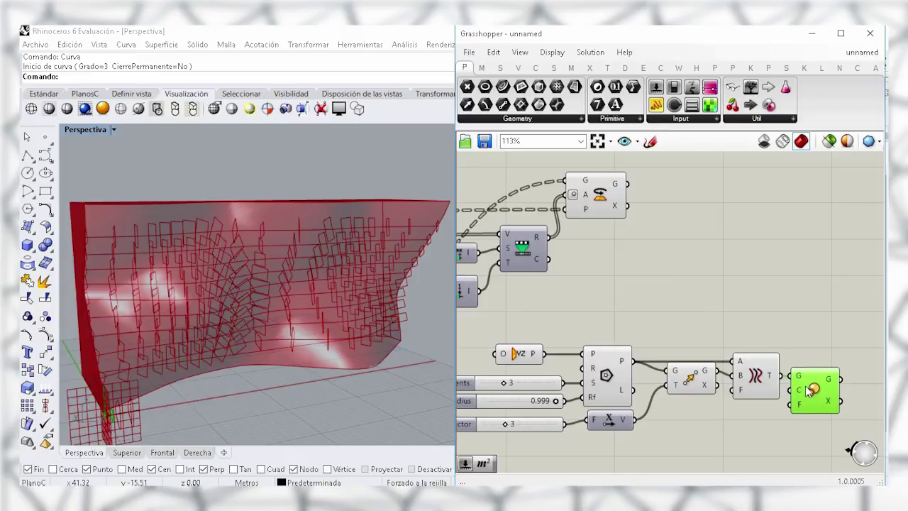
click(777, 406)
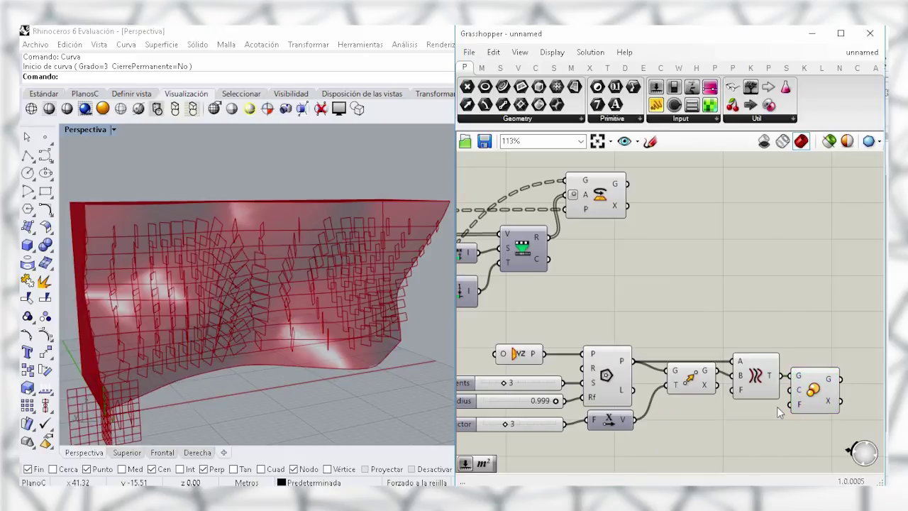
Turn off the preview of the Tween Curve component.
click(766, 390)
right_click(763, 378)
click(752, 397)
click(754, 326)
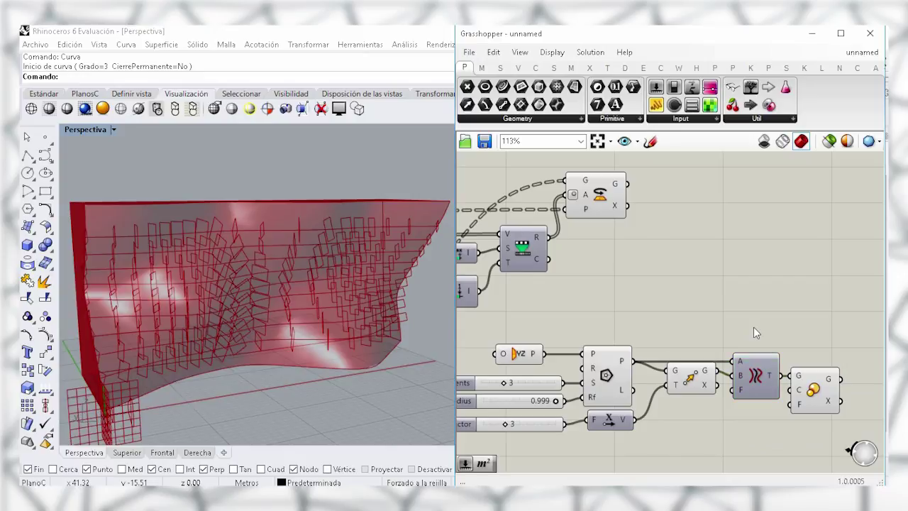
Add a Merge component and connect the original polygon to D1, the scaled curve to D2 and the moved polygon to D3.
double_click(754, 327)
text(merge)
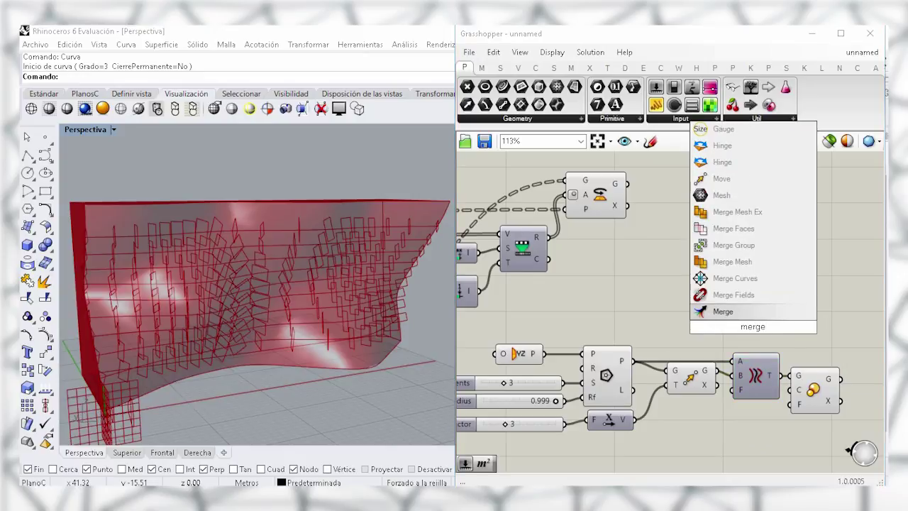
click(750, 313)
right_drag(749, 332, 713, 333)
drag(719, 331, 786, 333)
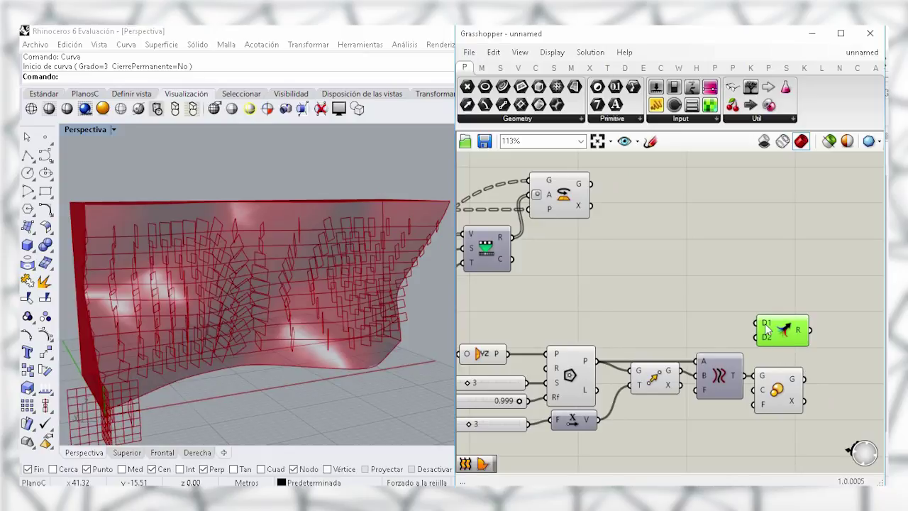
drag(766, 326, 597, 361)
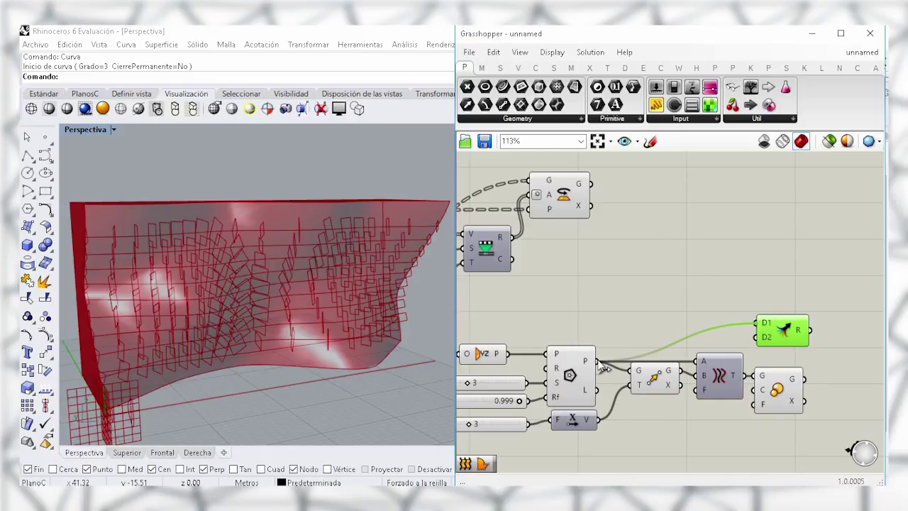
drag(805, 379, 799, 333)
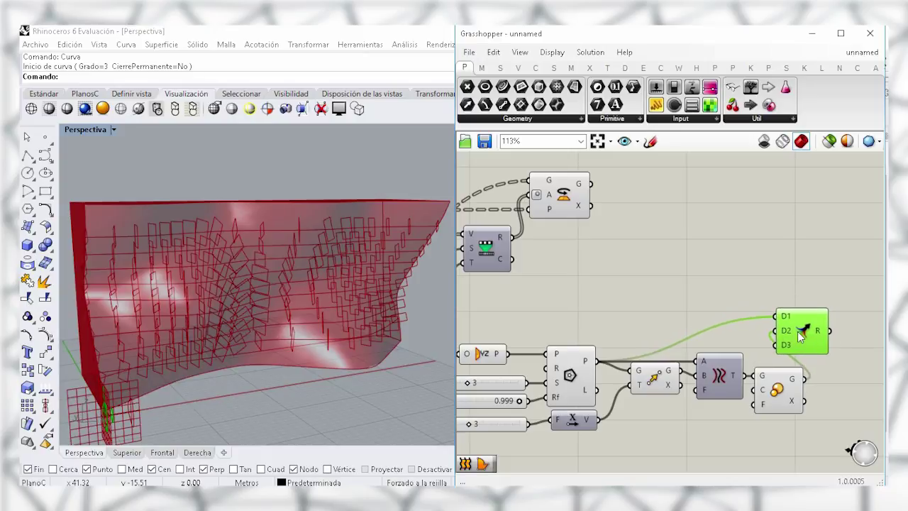
click(660, 383)
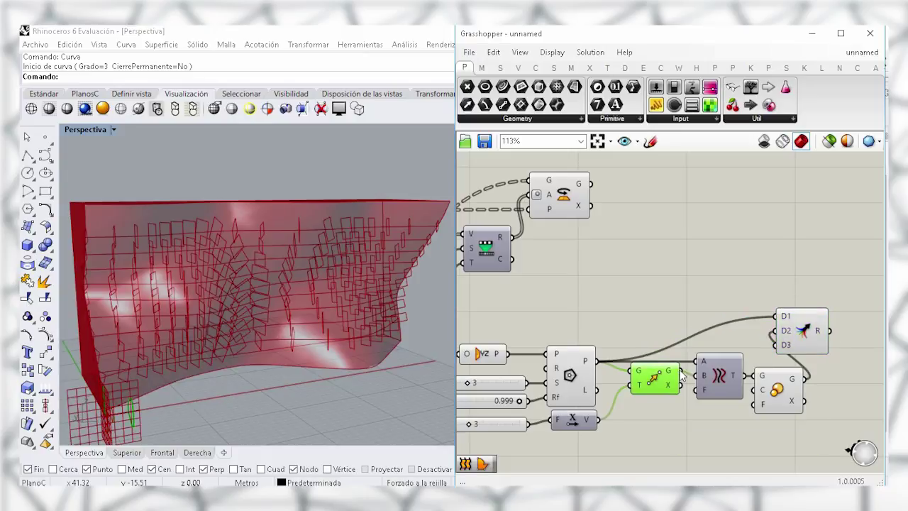
drag(681, 370, 775, 345)
Add a Loft component beside Merge and connect the merged result to its curves input.
click(800, 281)
double_click(799, 280)
text(lof)
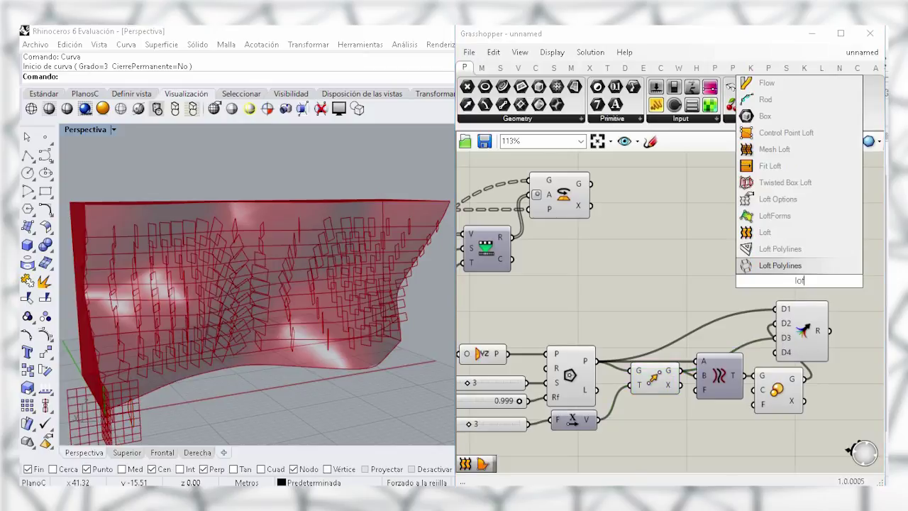
click(793, 233)
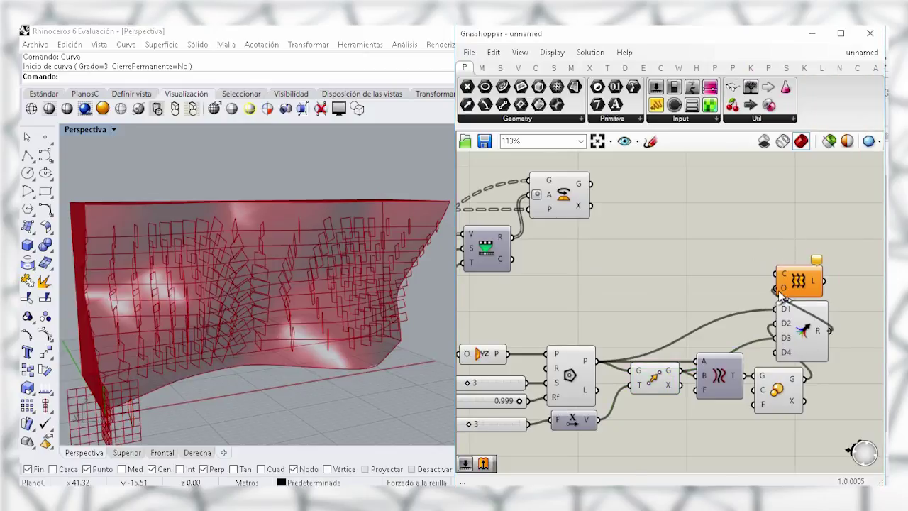
drag(782, 283, 860, 340)
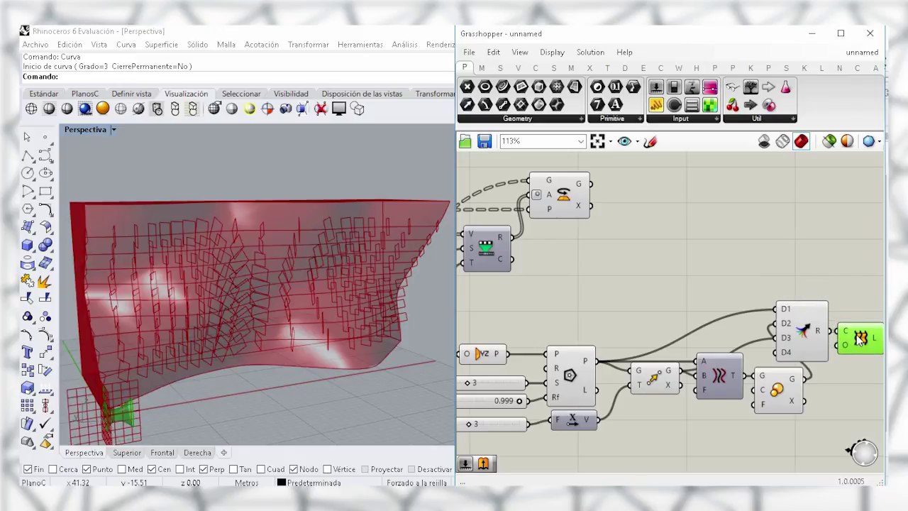
Shift the Merge and Loft components farther from the Scale component and realign Scale with Tween Curve.
click(573, 286)
right_drag(646, 281, 633, 286)
click(549, 203)
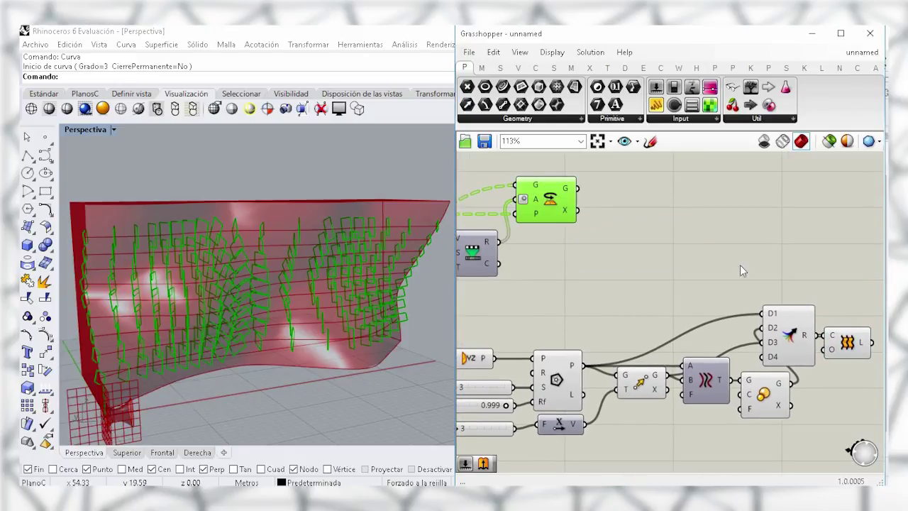
right_drag(740, 276, 717, 294)
drag(845, 403, 732, 317)
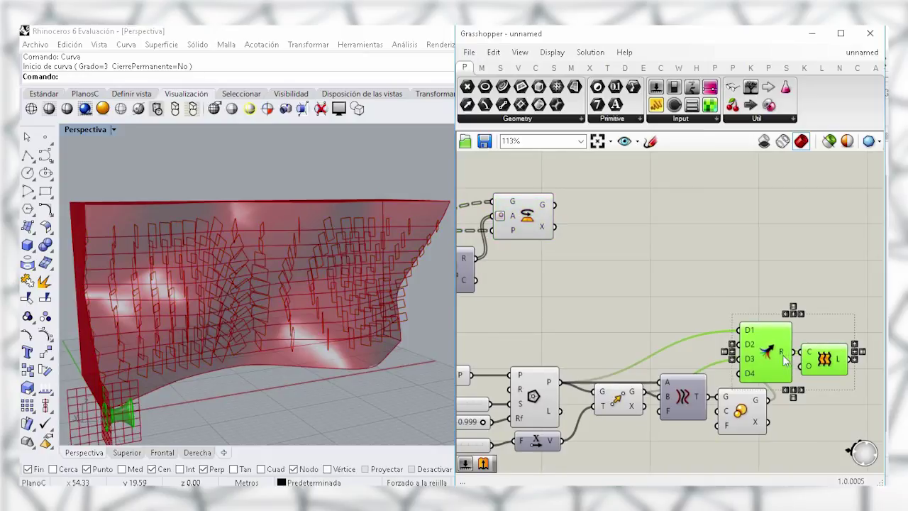
right_drag(762, 347, 727, 352)
drag(727, 353, 769, 353)
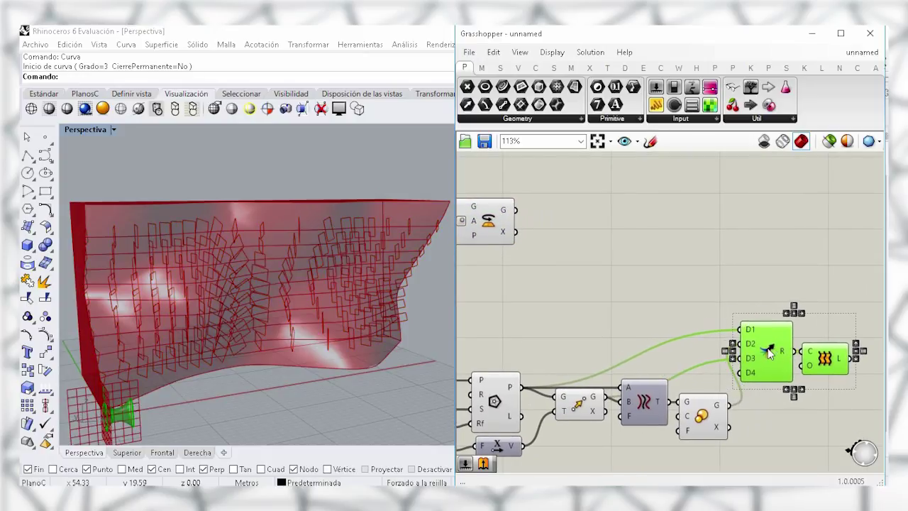
drag(711, 416, 711, 407)
click(724, 253)
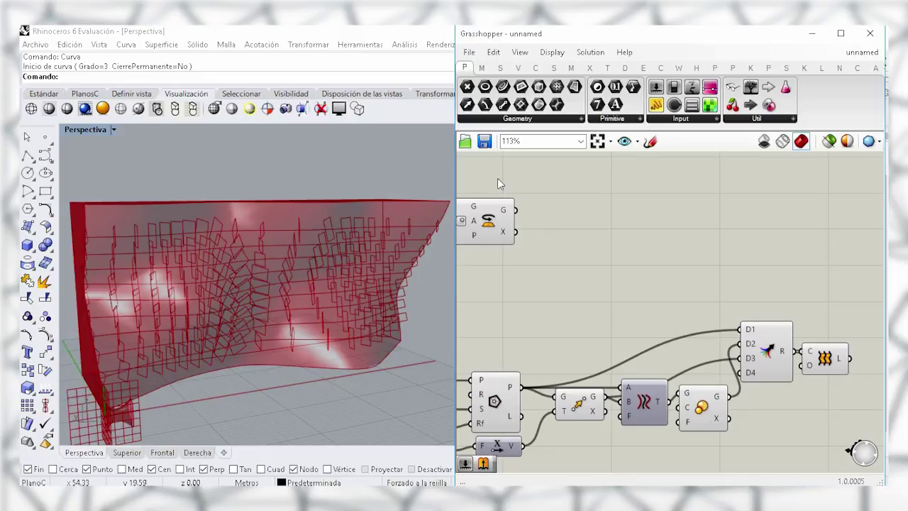
Add a Geometry parameter above the polygon chain, level with the Rotate component, and connect the Loft output to it.
mouse_move(503, 211)
double_click(579, 231)
text(geom)
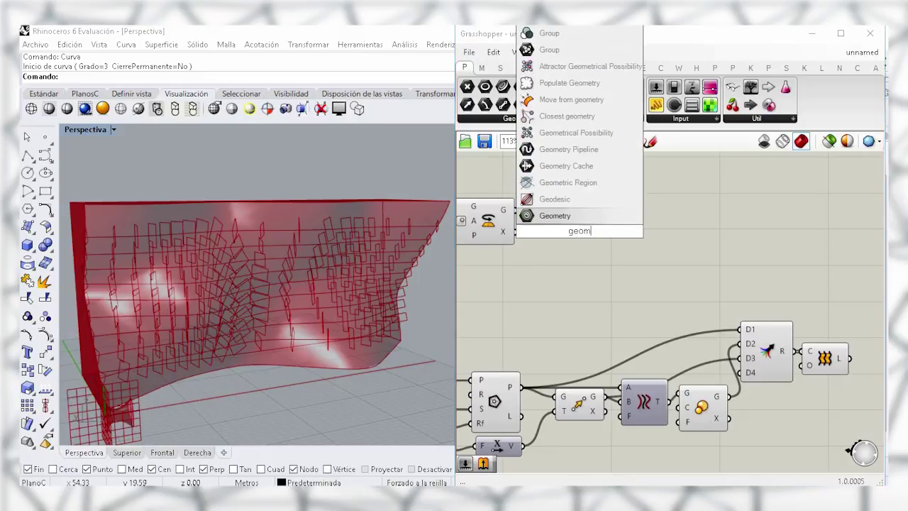
key(Return)
drag(581, 229, 687, 249)
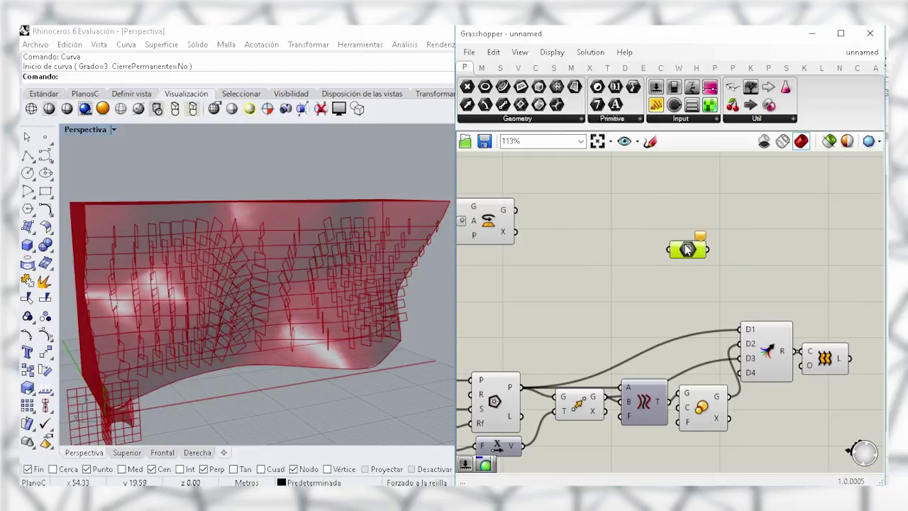
drag(849, 359, 664, 249)
right_drag(675, 258, 673, 296)
drag(682, 286, 682, 259)
click(703, 282)
Add a Bounding Box component beside the Geometry parameter and connect the geometry to its content input.
double_click(737, 281)
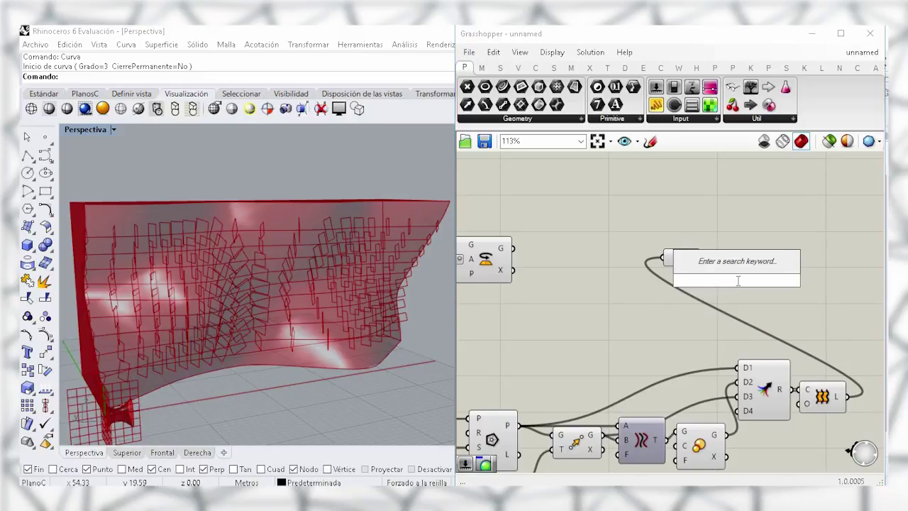
text(bb)
click(716, 248)
click(686, 259)
click(743, 283)
drag(743, 278, 746, 268)
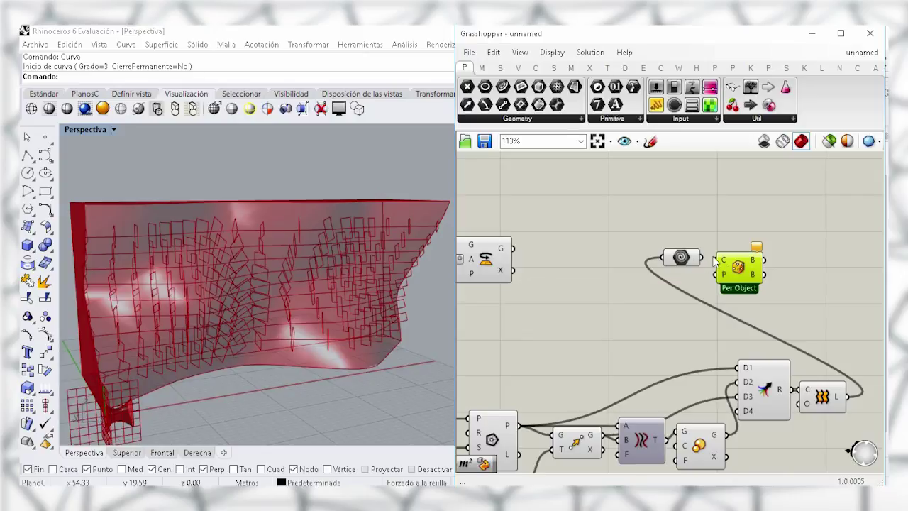
drag(702, 257, 738, 262)
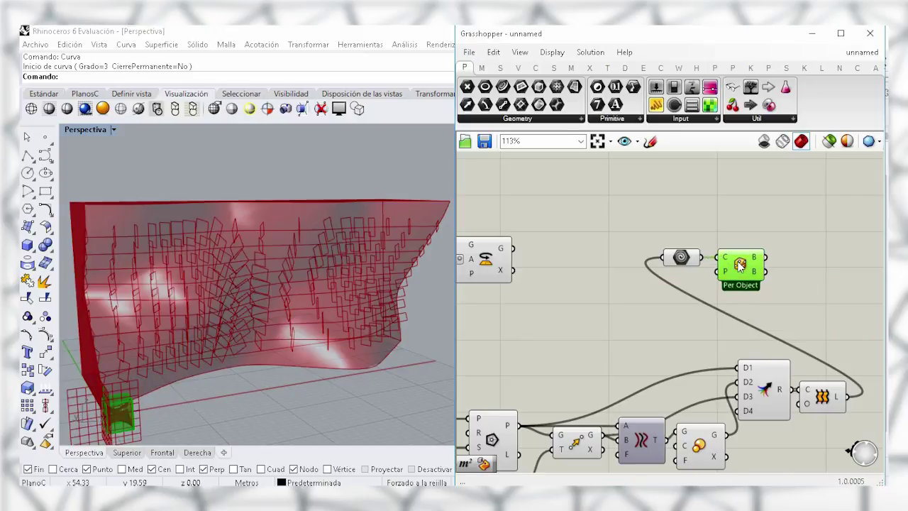
Add a Box Morph component, connecting the Geometry parameter to its geometry input and the bounding box to its reference input.
double_click(774, 306)
text(box m)
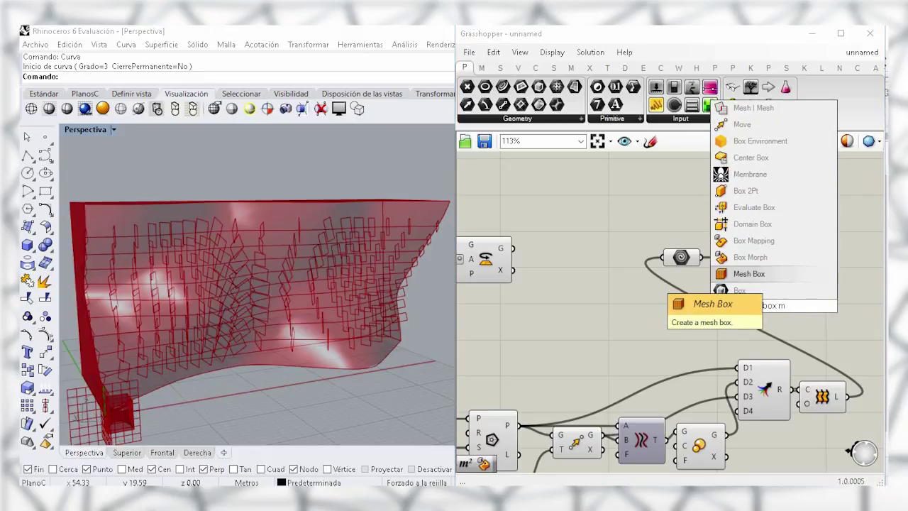
click(779, 264)
drag(774, 300, 688, 235)
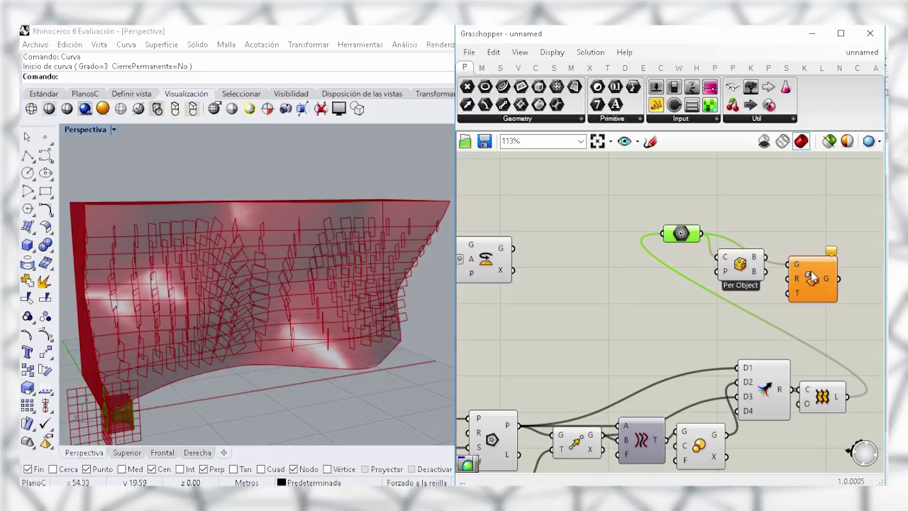
drag(811, 278, 807, 251)
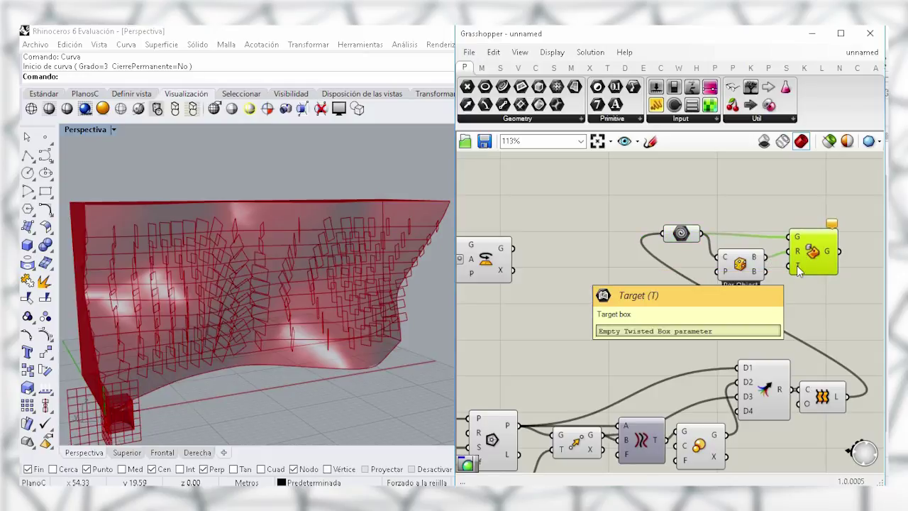
Add a Twisted Box Loft component beside the Rotate component and connect the rotated rectangles to its curves input.
click(502, 255)
click(546, 264)
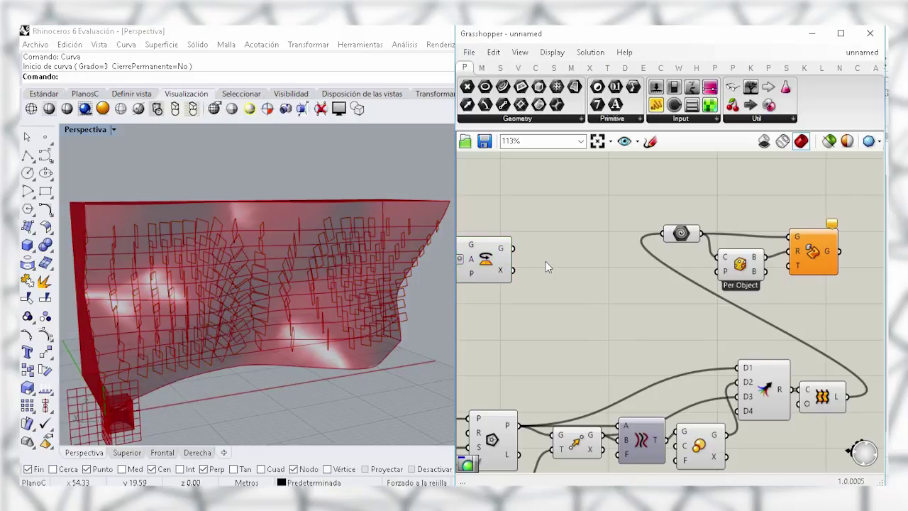
double_click(546, 262)
text(tw)
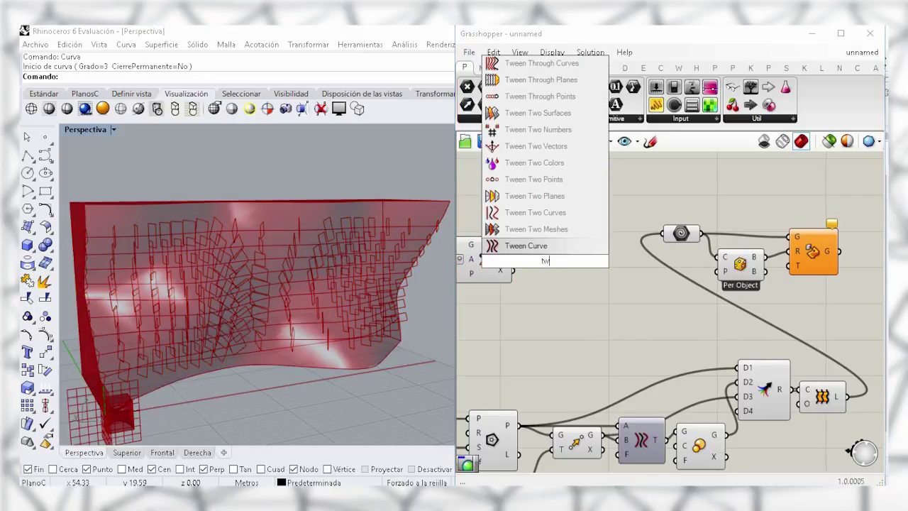
text(isted)
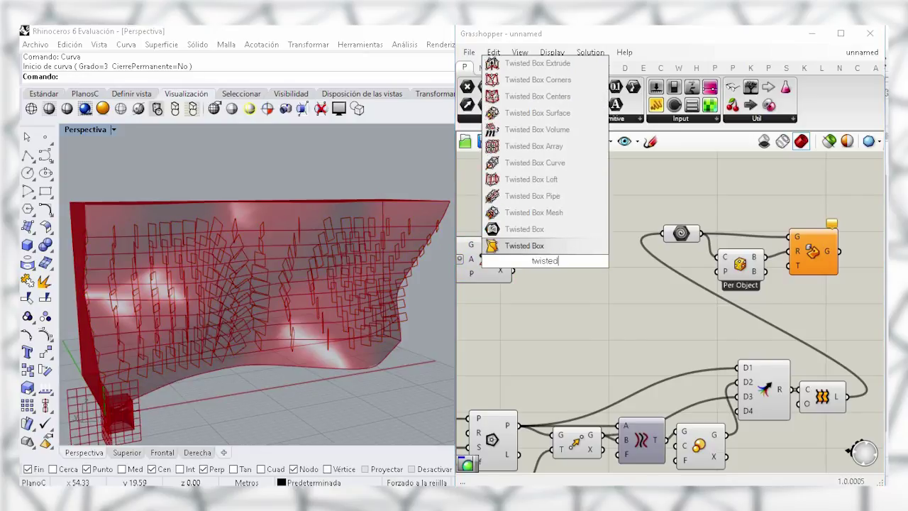
text( bo)
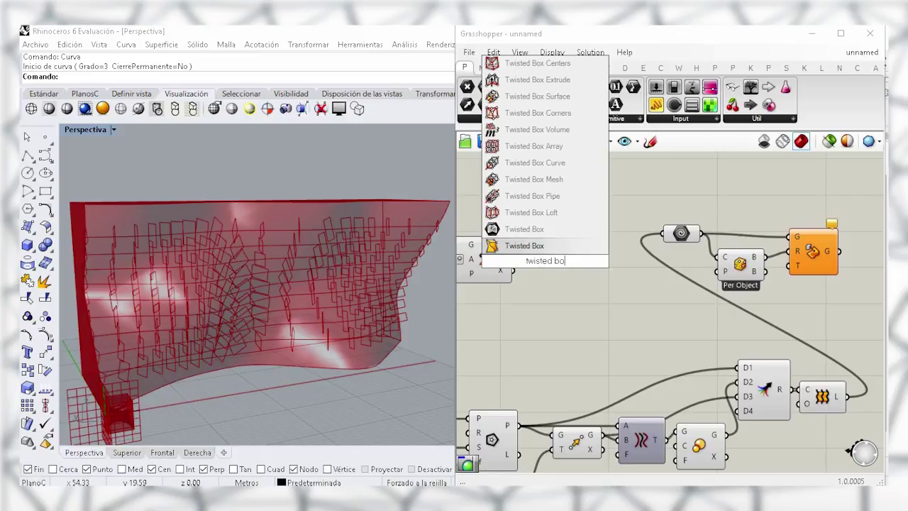
text(x loft)
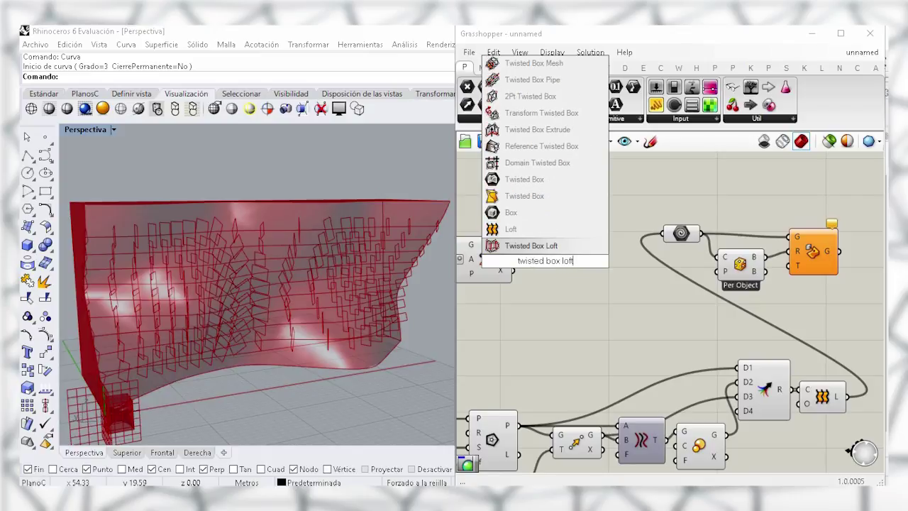
click(548, 246)
drag(550, 261, 514, 249)
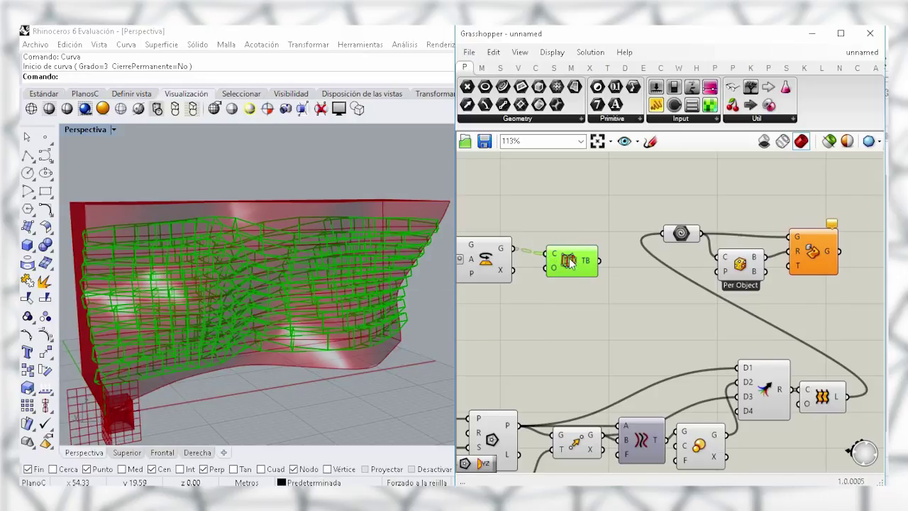
drag(568, 259, 563, 253)
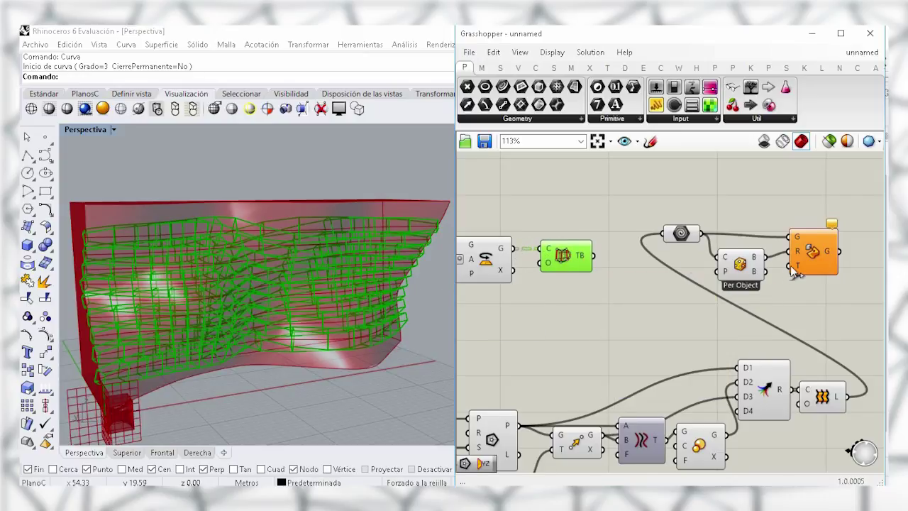
Connect the twisted boxes to the Box Morph's target input and move the Bounding Box component above the geometry wire.
drag(718, 271, 593, 257)
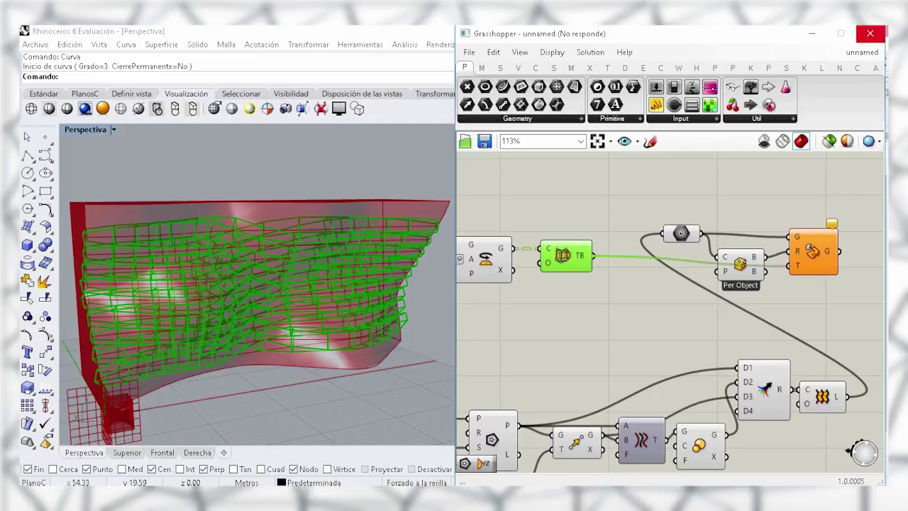
click(814, 246)
drag(741, 264, 741, 204)
click(775, 322)
Add a Custom Preview component, connect the Box Morph's geometry output to it, and place it beside the Box Morph.
right_drag(785, 309, 730, 321)
double_click(755, 313)
text(custom)
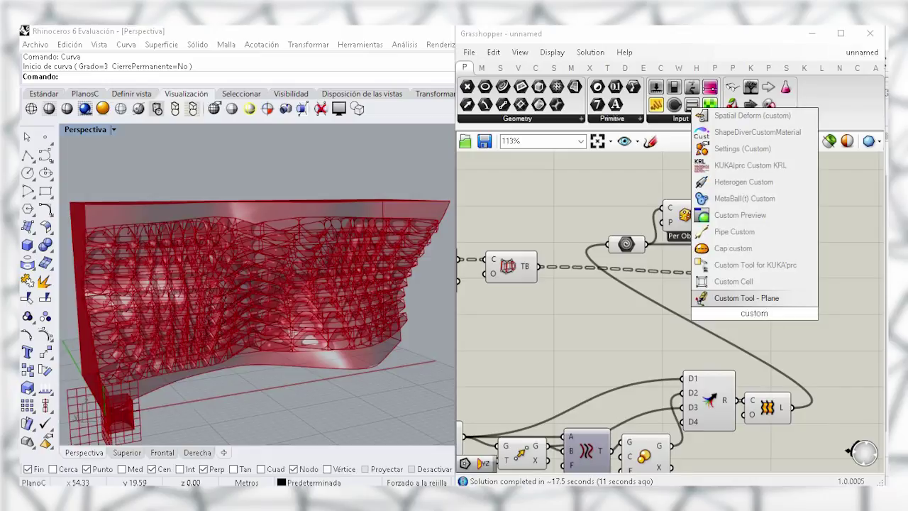
click(740, 215)
drag(737, 307, 784, 259)
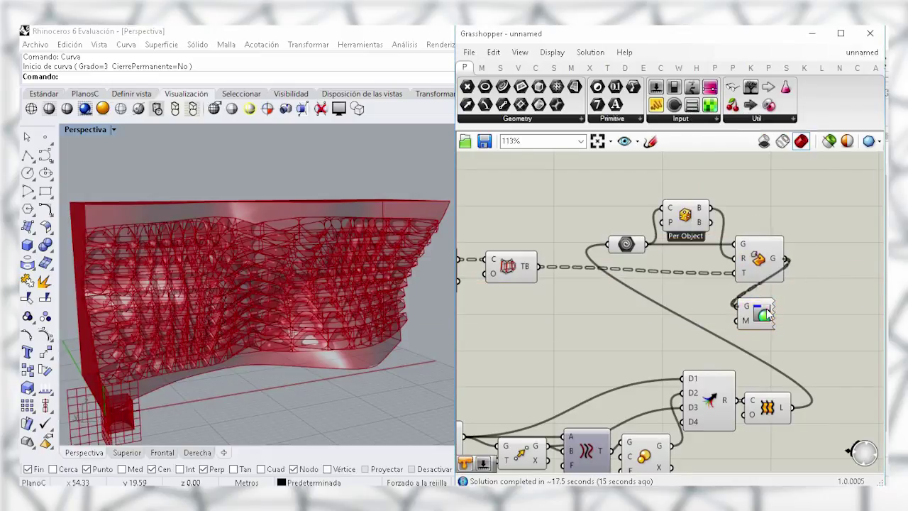
drag(759, 320, 824, 273)
click(809, 325)
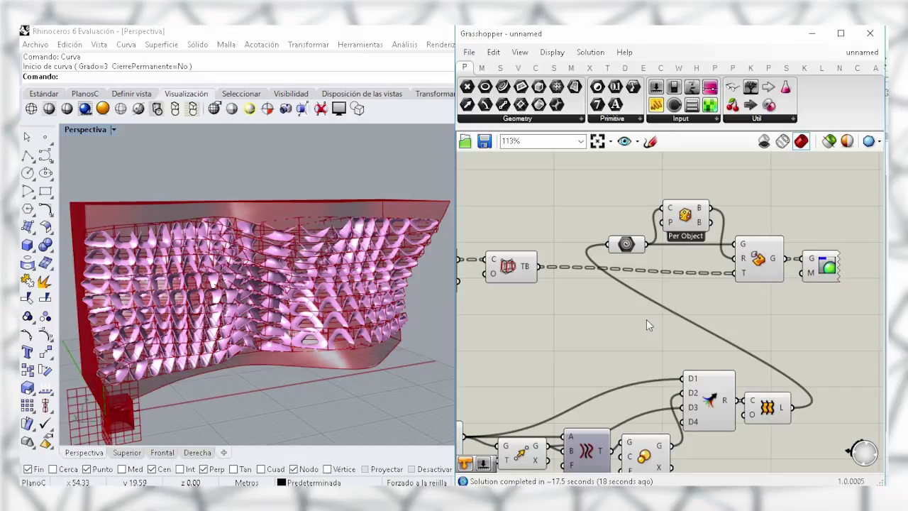
Bake the Box Morph geometry into Rhino as a group, with its colour set by layer.
right_click(757, 258)
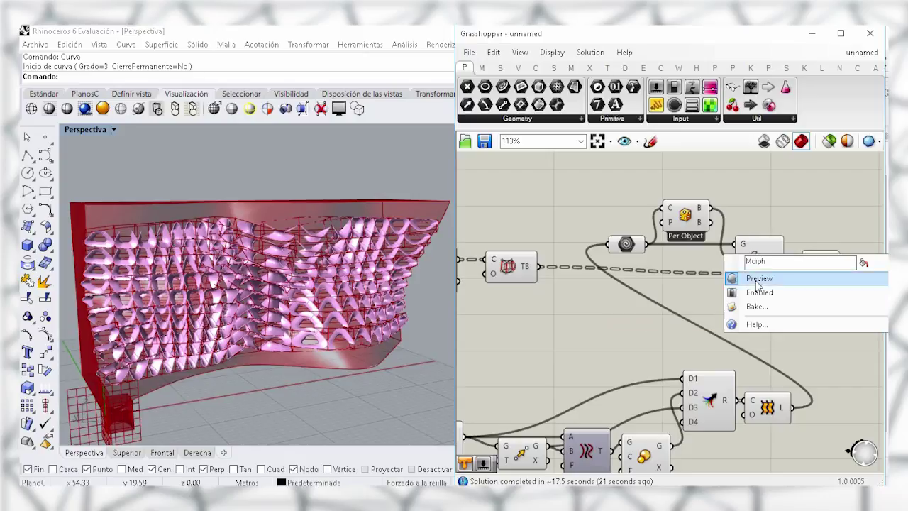
click(758, 304)
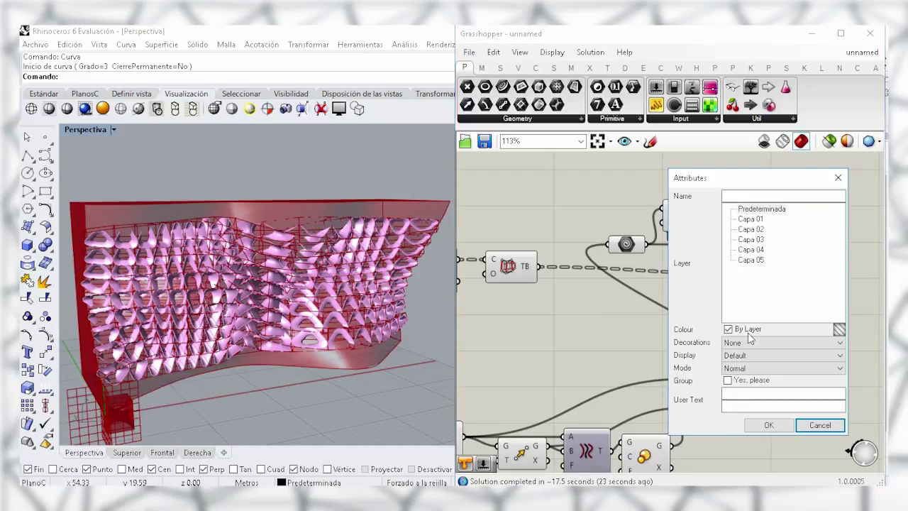
click(727, 380)
click(768, 425)
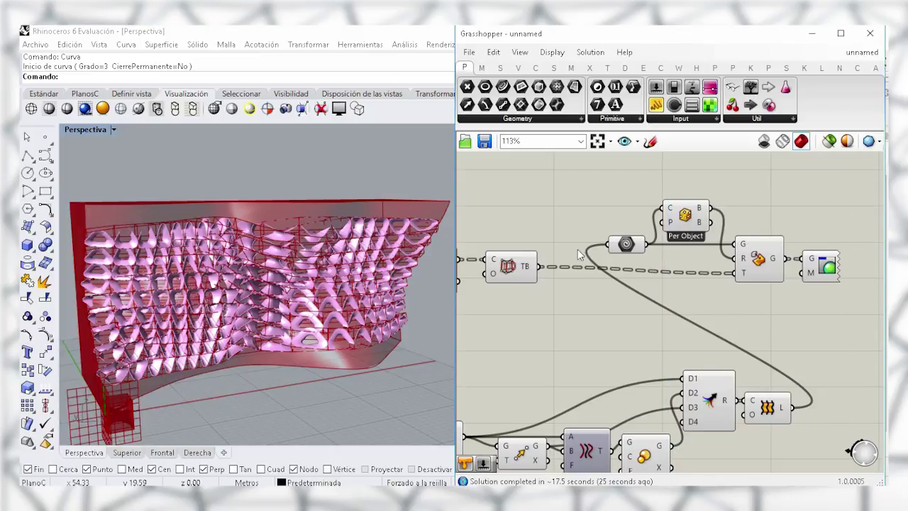
key(ctrl+m)
Bake the output of the Brep Join component at the end of the upper loft chain.
right_drag(529, 218, 777, 260)
right_drag(539, 238, 792, 248)
right_drag(497, 231, 880, 221)
right_drag(568, 222, 758, 325)
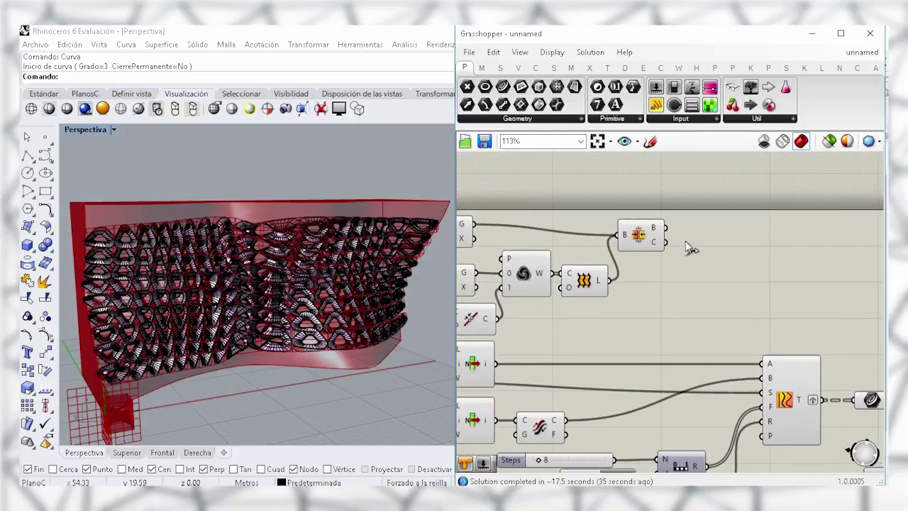
click(640, 238)
right_click(640, 238)
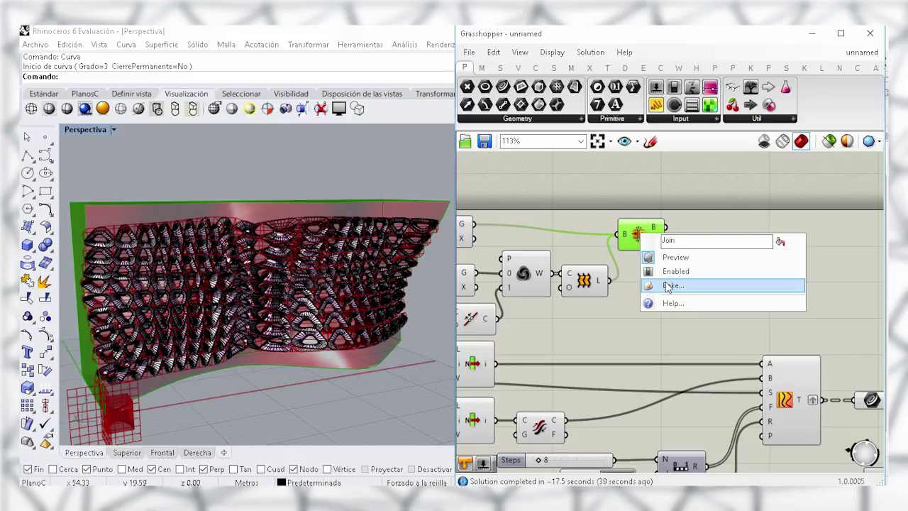
click(670, 286)
click(659, 238)
click(676, 402)
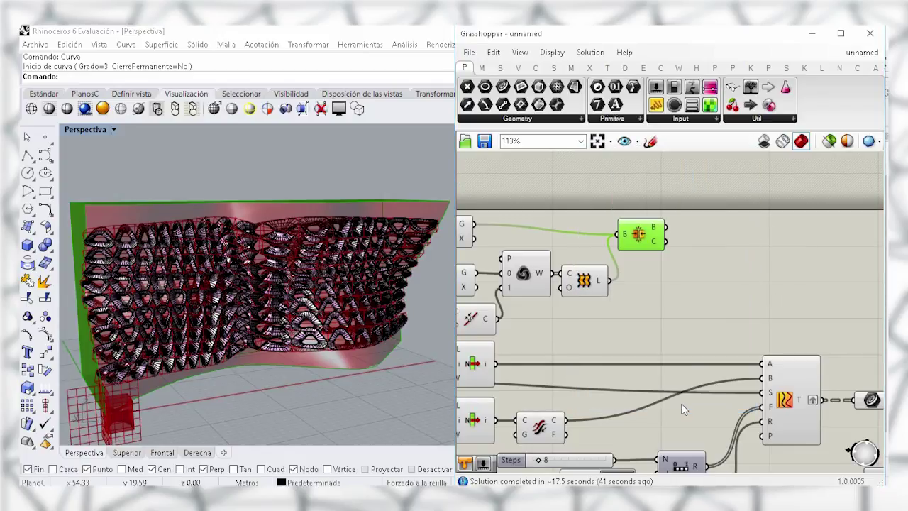
Bake the displaced surface from the Surface From Points component to layer Capa 03.
right_drag(717, 351, 693, 266)
right_drag(736, 195, 690, 230)
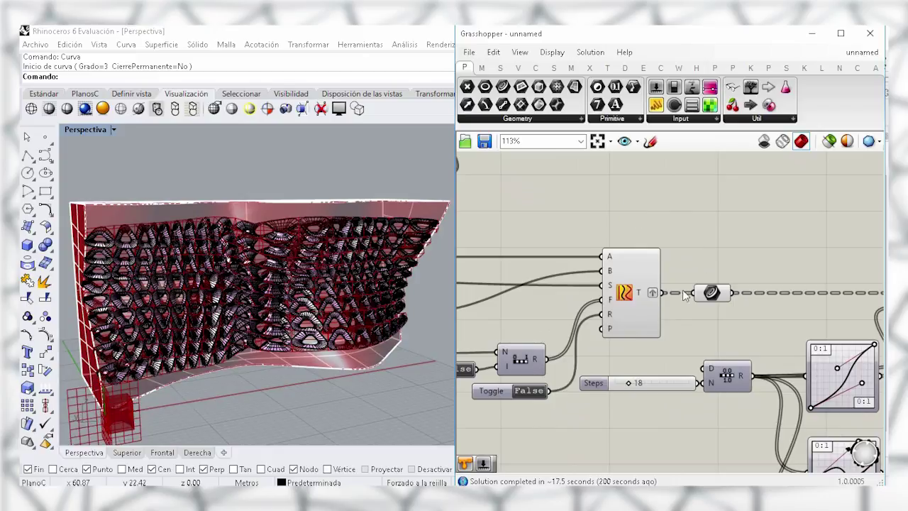
right_drag(663, 381, 678, 182)
right_drag(678, 362, 839, 355)
right_drag(510, 234, 674, 310)
right_drag(488, 207, 601, 299)
click(609, 232)
right_click(610, 232)
click(641, 285)
click(647, 223)
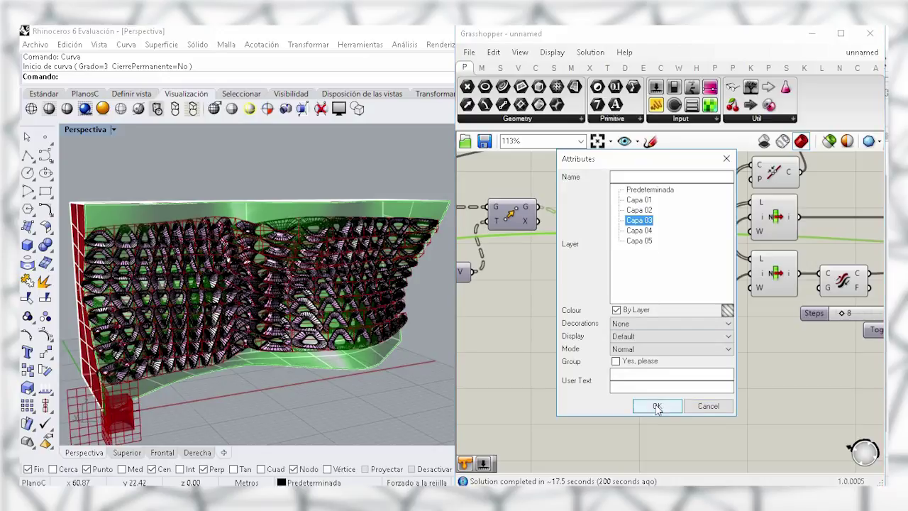
click(657, 406)
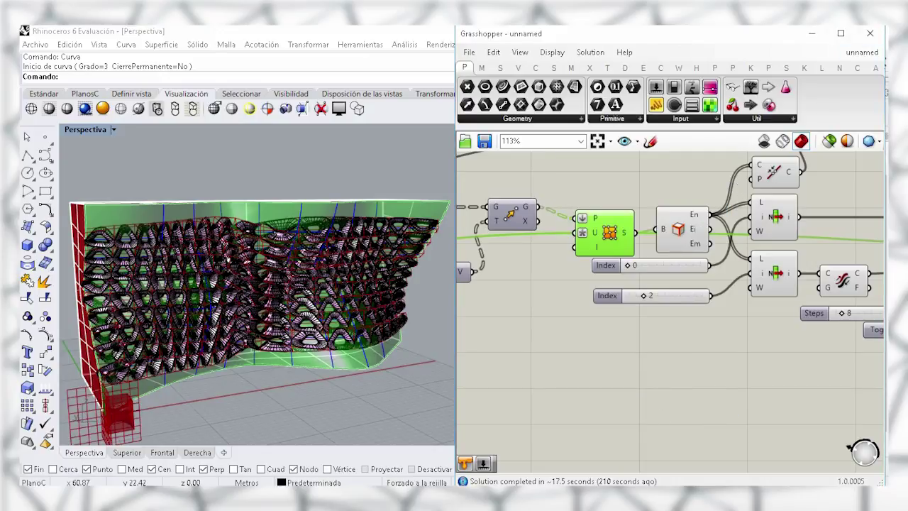
Close Grasshopper and set the perspective viewport in Rhino to the Ártico display mode.
click(870, 33)
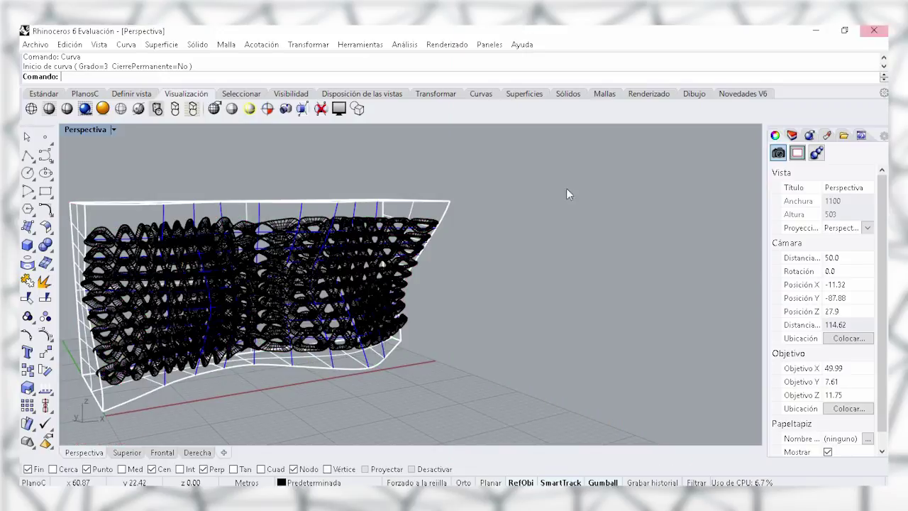
click(115, 132)
click(156, 196)
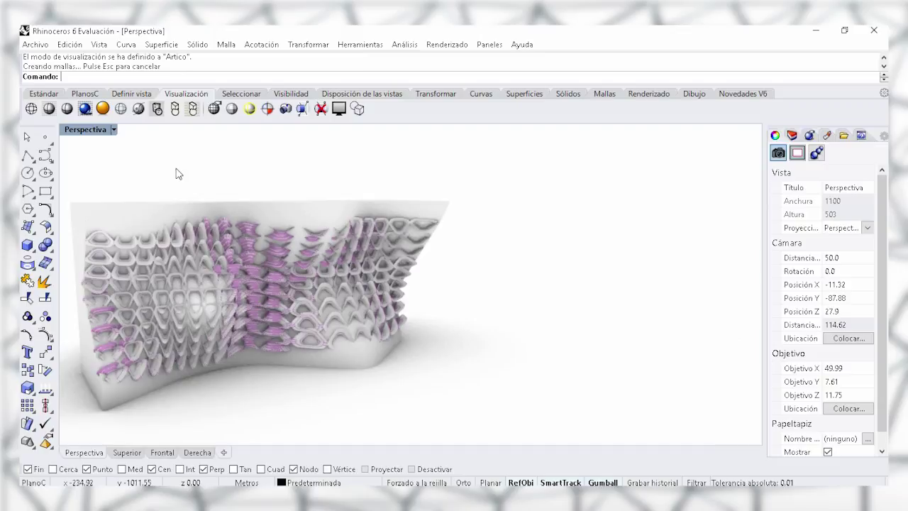
Delete the baked curved surface that covers the front of the morphed modules, keeping the module group.
mouse_move(236, 177)
right_down()
mouse_move(268, 174)
mouse_move(247, 222)
mouse_move(197, 210)
mouse_move(261, 219)
right_up()
click(242, 223)
key(ctrl+z)
click(351, 200)
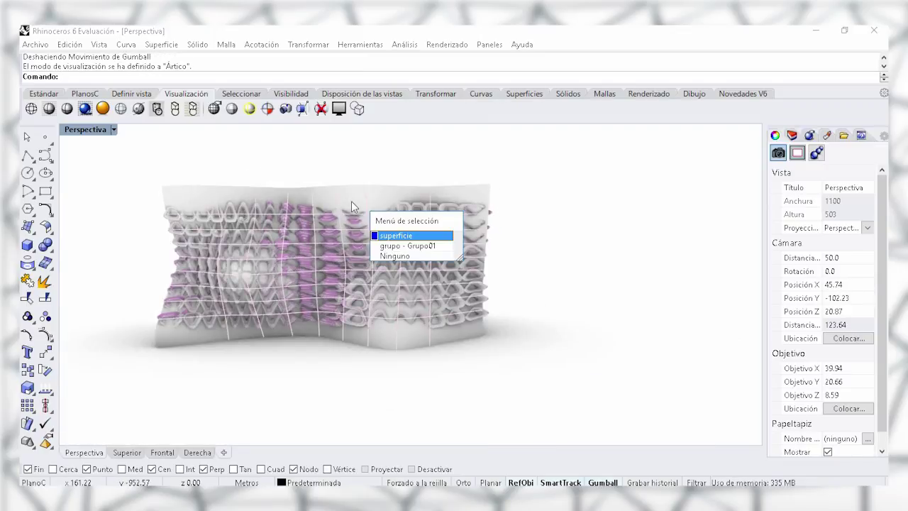
click(390, 237)
key(Delete)
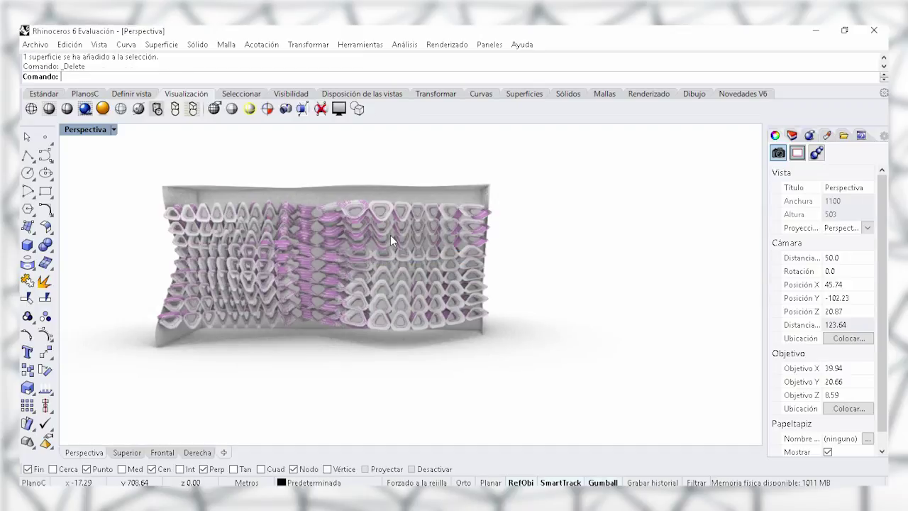
right_drag(401, 271, 380, 275)
scroll(379, 270, up, 1)
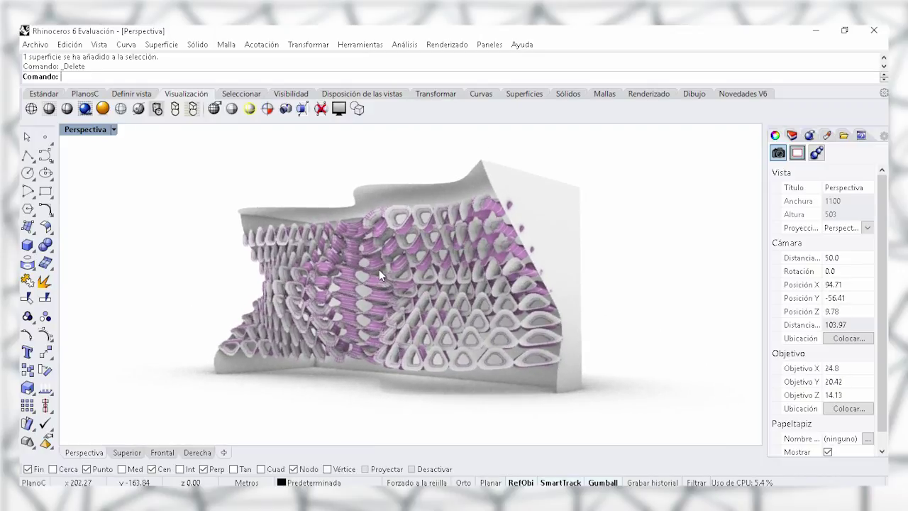